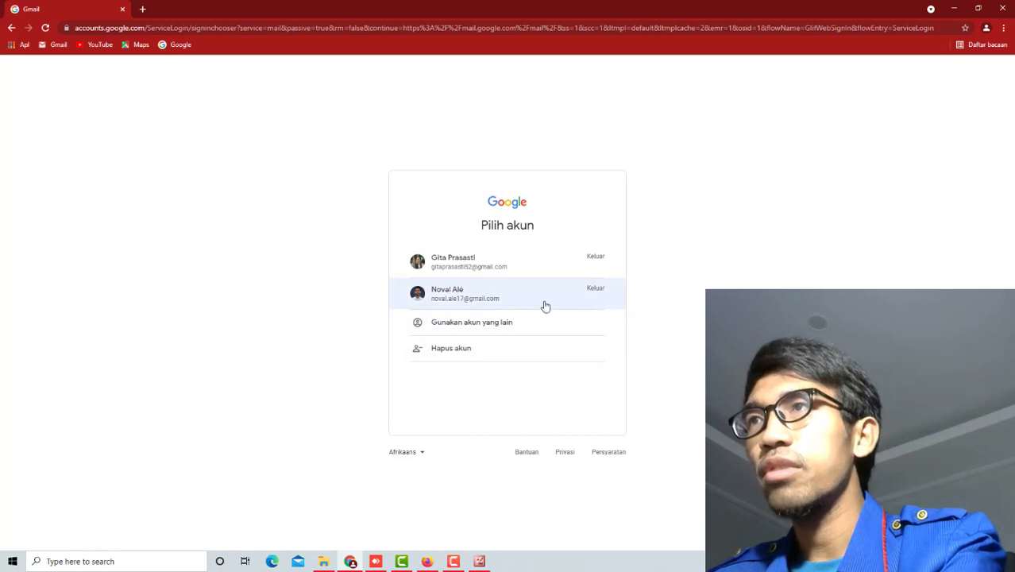
Step: Sign in to Gmail with the second listed Google account by entering the account password
click(512, 303)
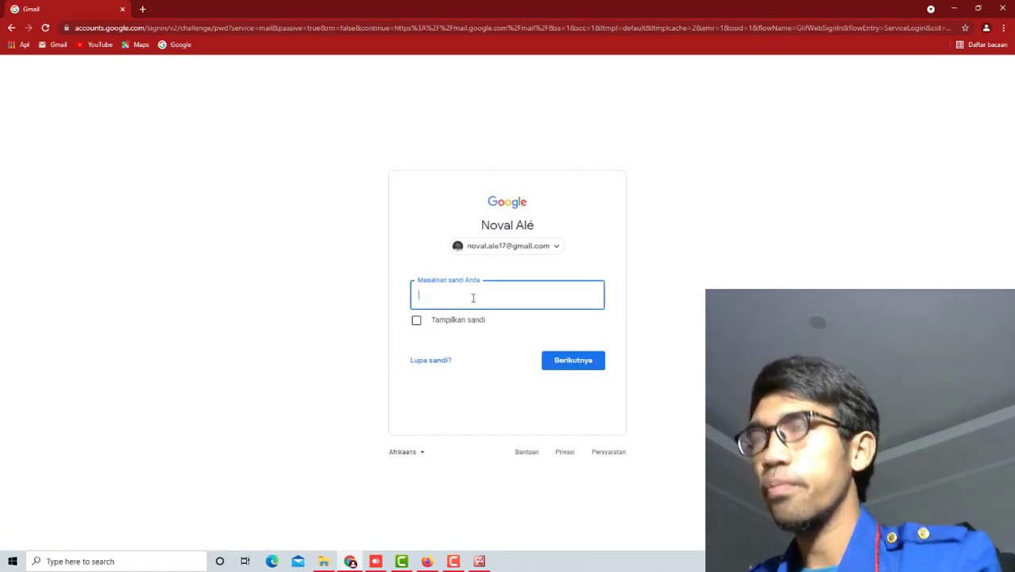
key(Return)
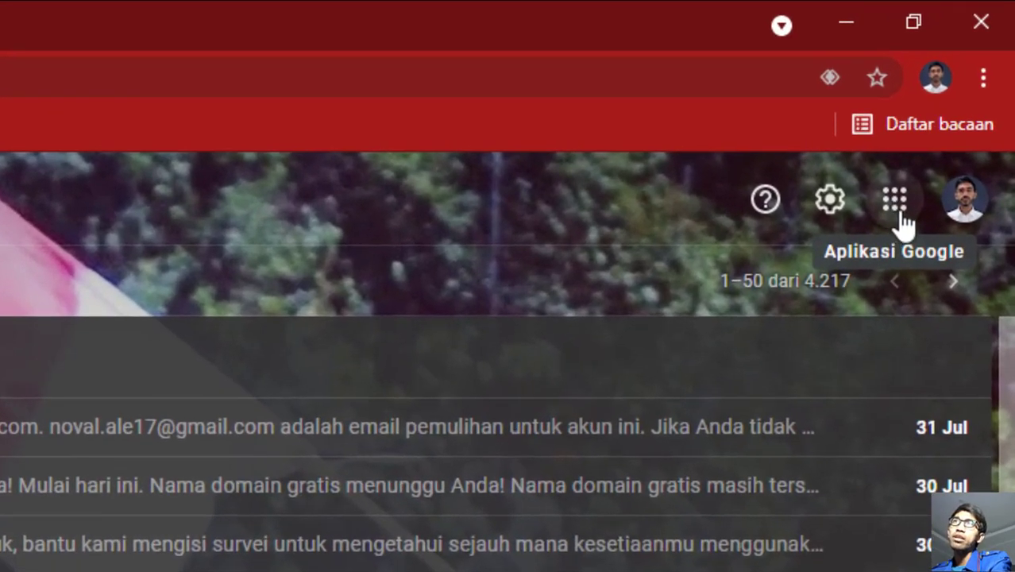
Step: Open Google Classroom from the list of Google apps in the Gmail inbox
click(896, 200)
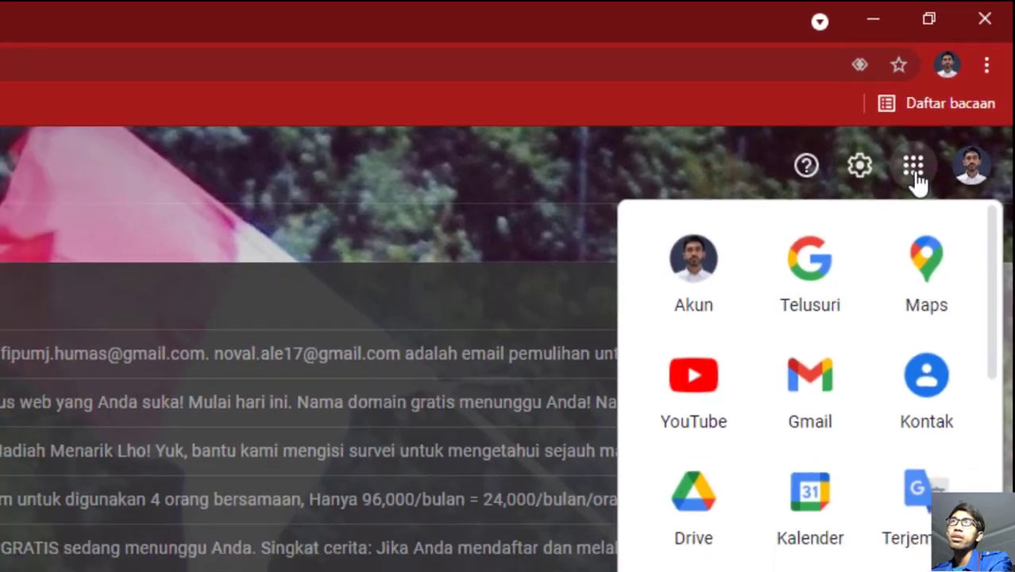
scroll(750, 435, down, 5)
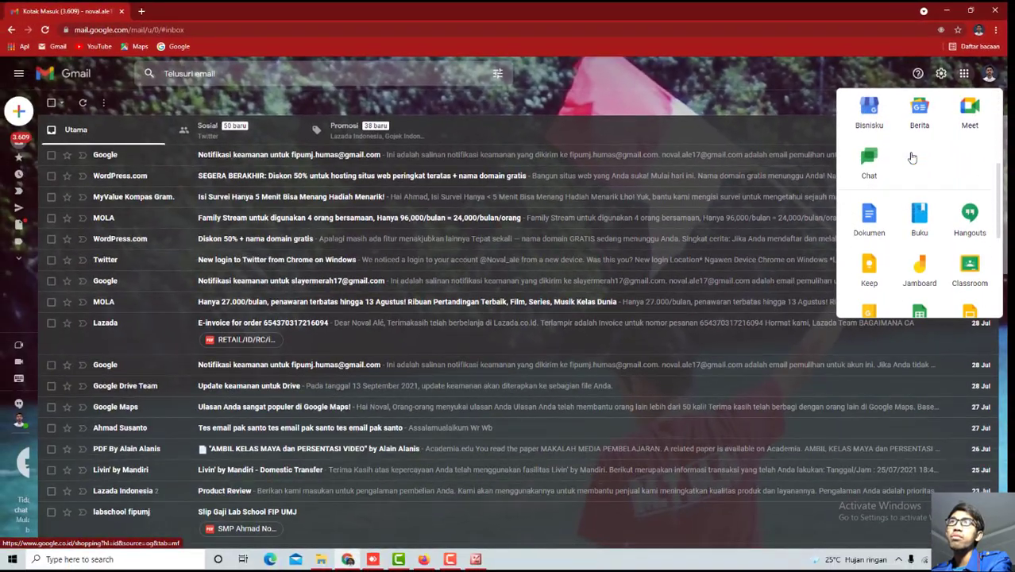
scroll(912, 158, down, 2)
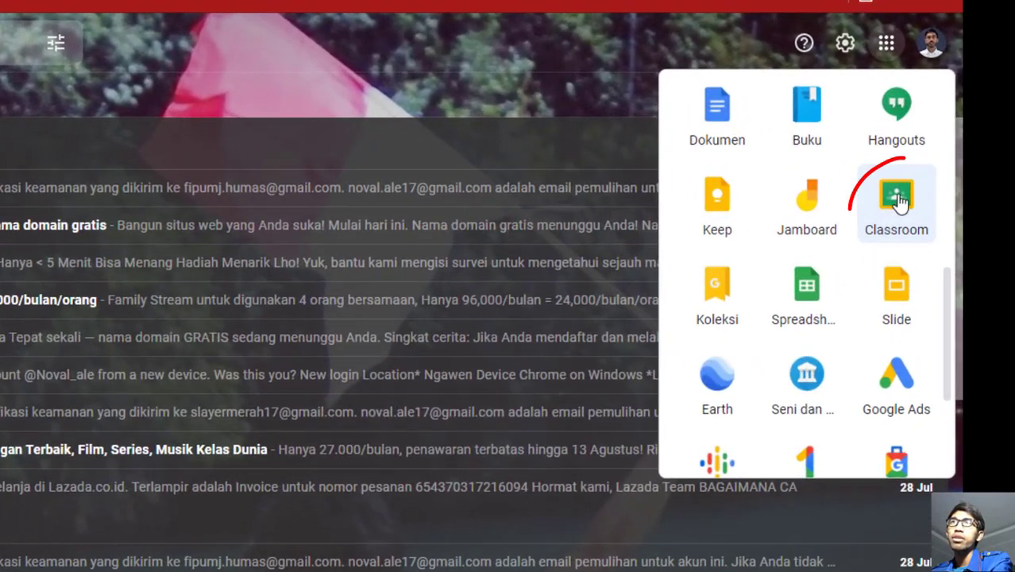
click(915, 193)
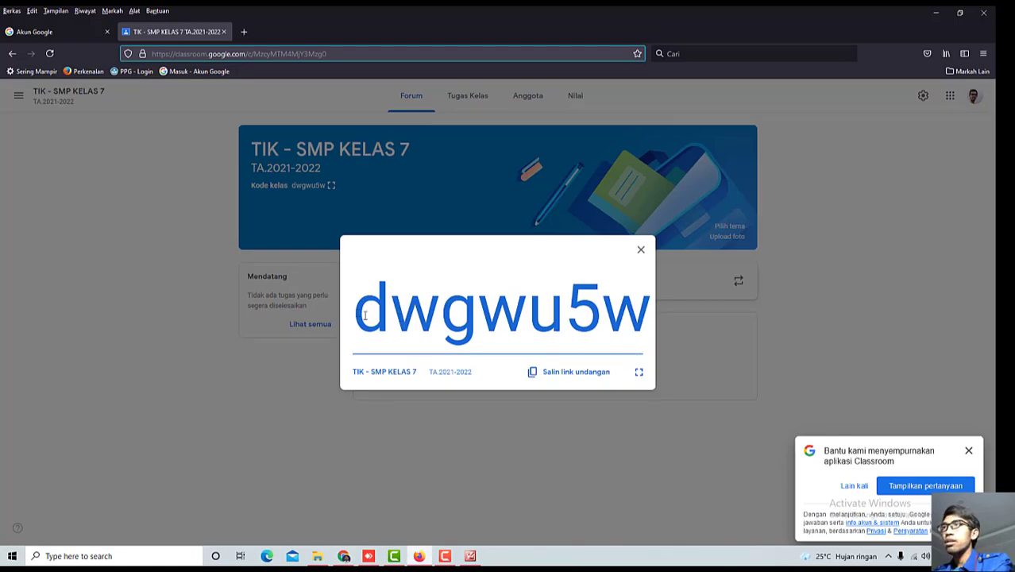
Step: Copy the enlarged class code of TIK - SMP KELAS 7 in Firefox and switch to Chrome
drag(354, 314, 659, 332)
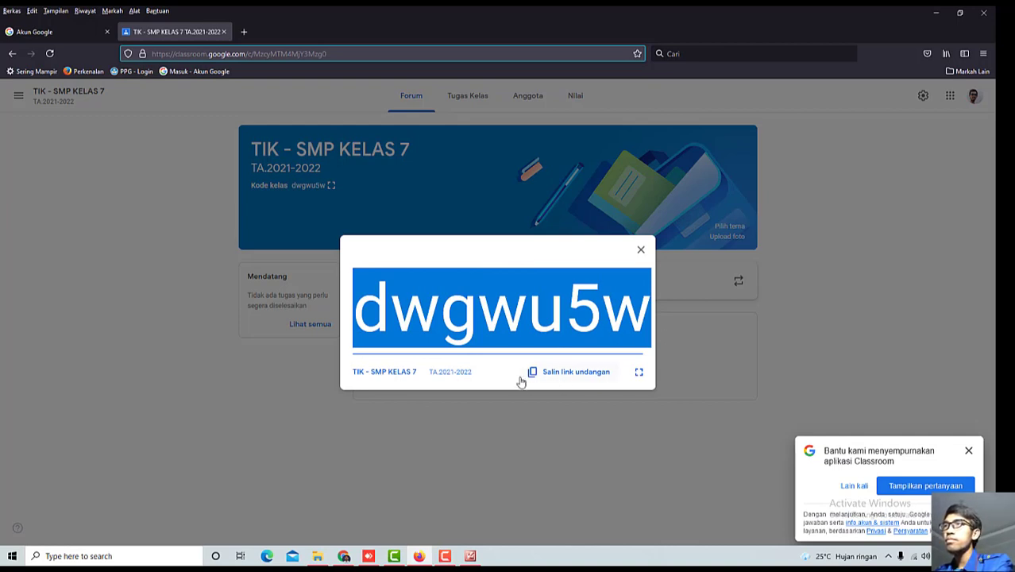
click(343, 556)
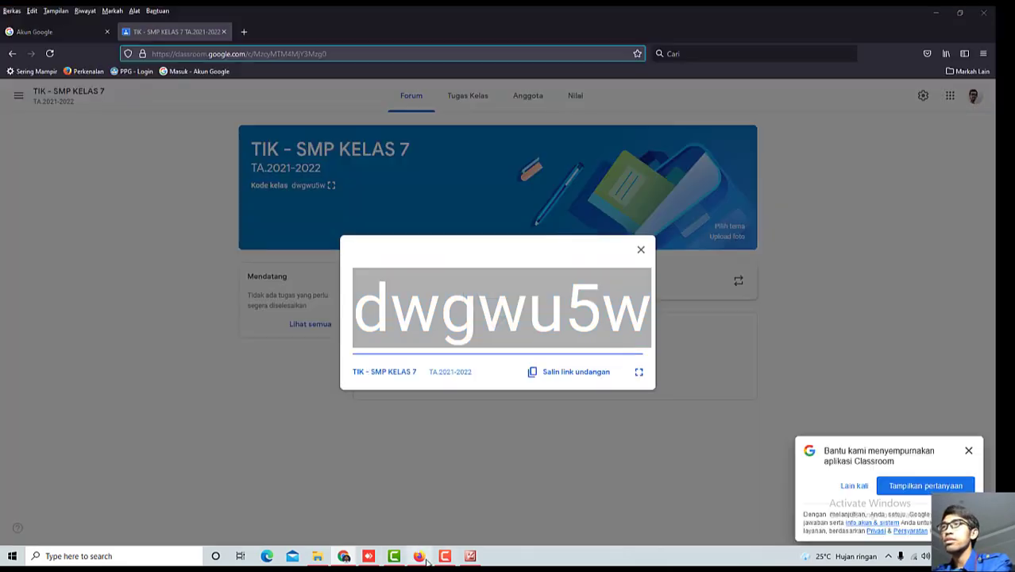
click(418, 556)
click(405, 324)
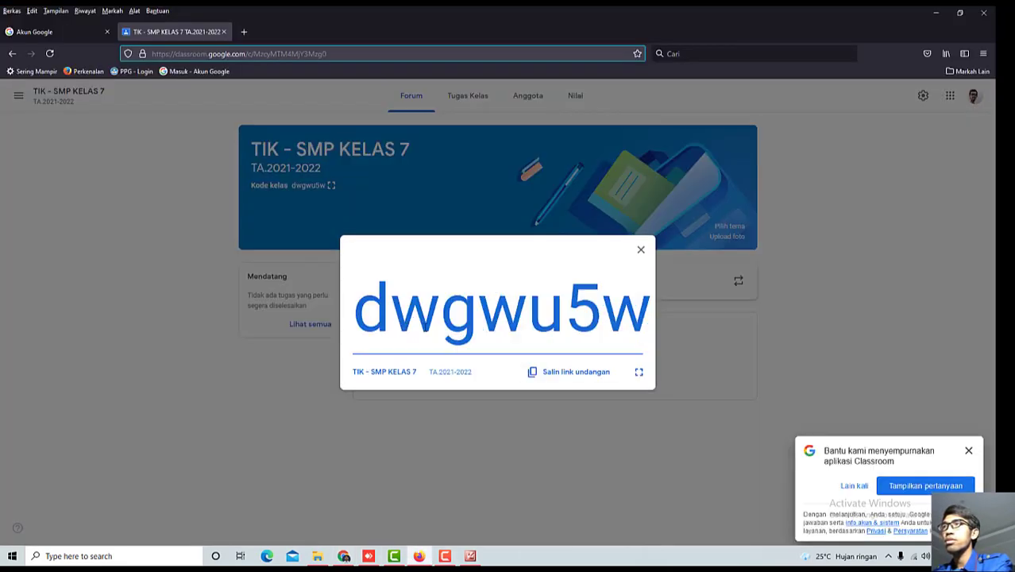
drag(354, 318, 644, 333)
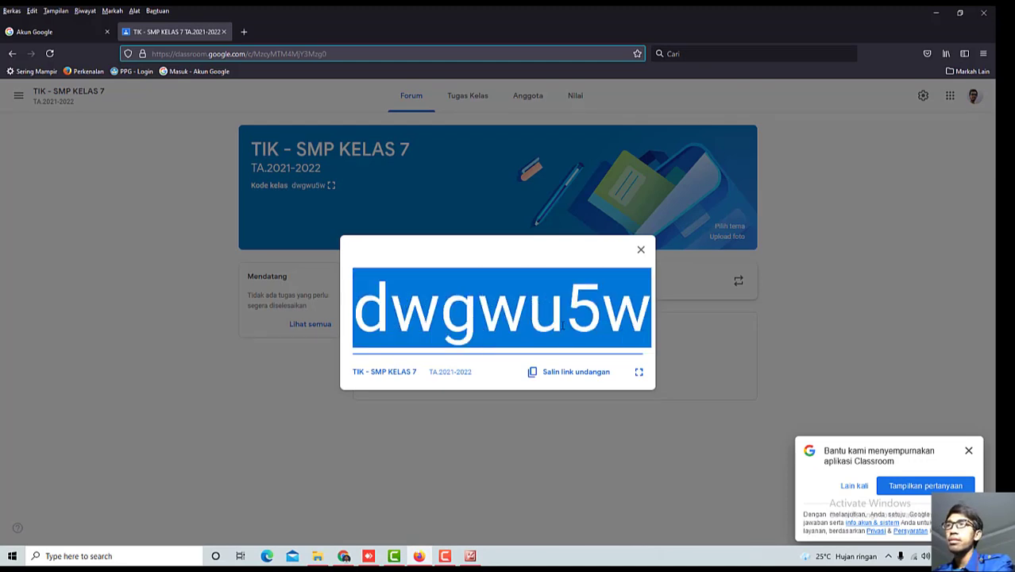
click(509, 318)
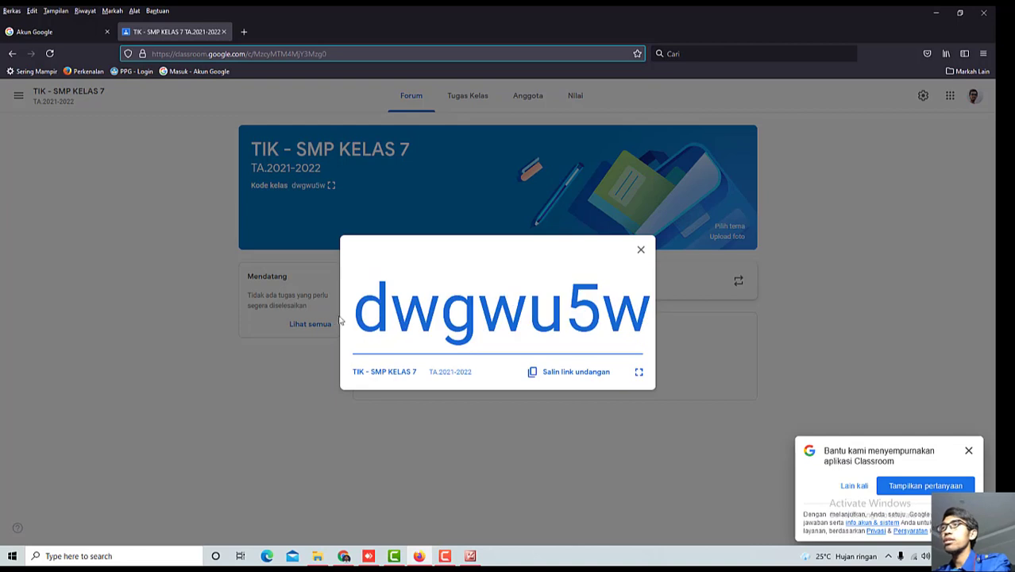
drag(355, 315, 661, 320)
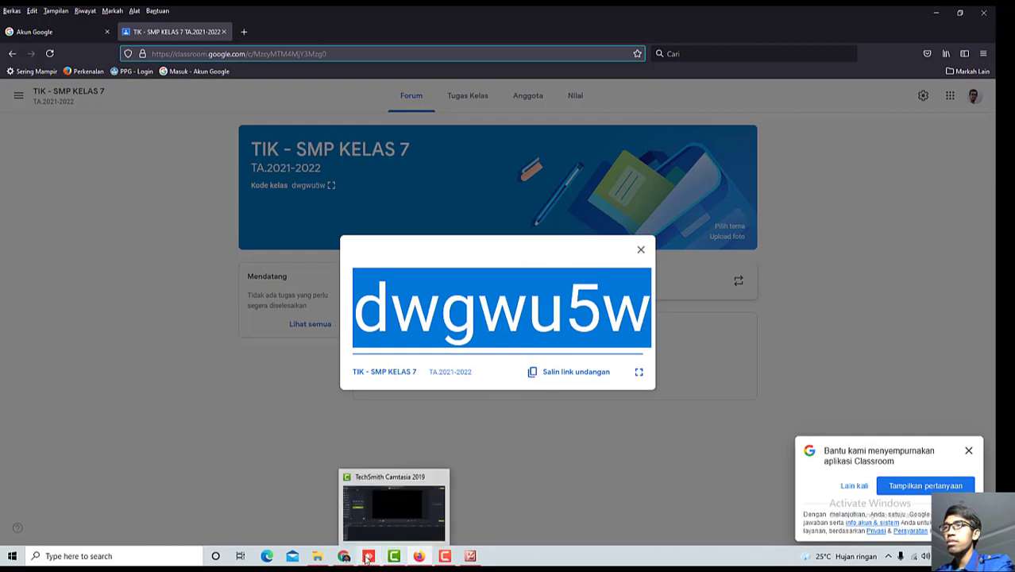
click(397, 557)
Step: Join the class as a student using the copied class code, and dismiss the personal-account notice on the class page
click(923, 78)
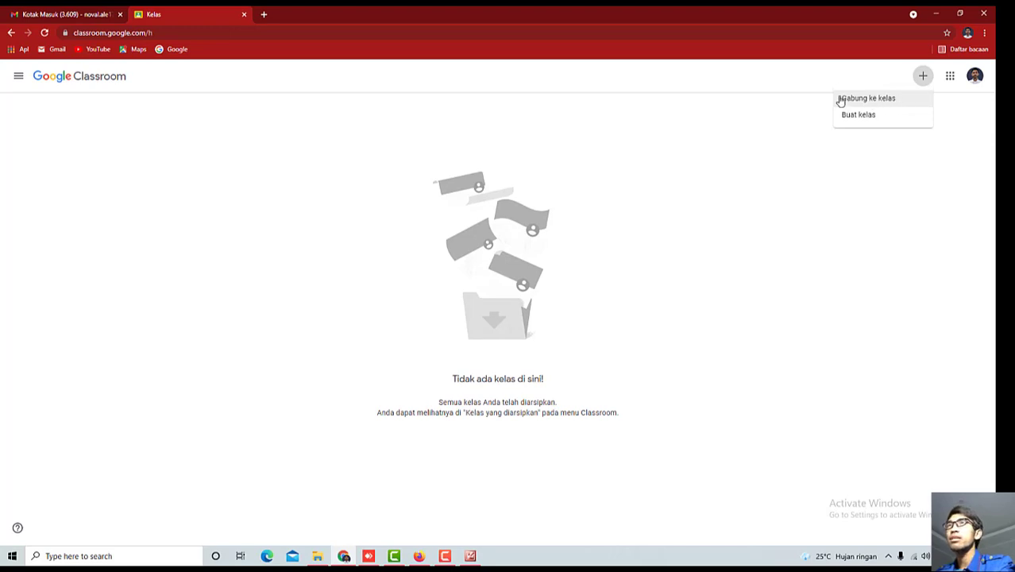
click(759, 130)
click(923, 77)
click(887, 100)
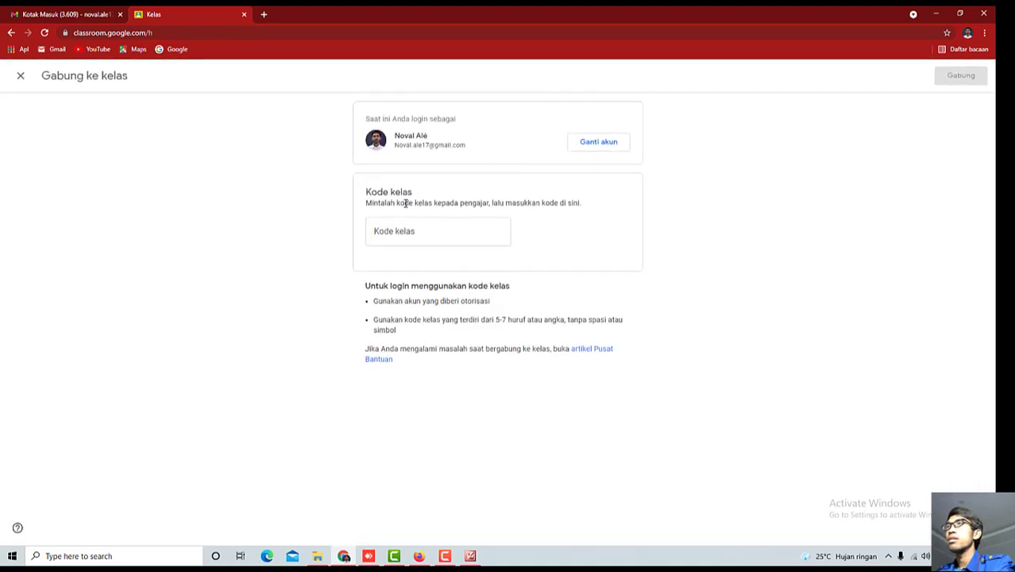
click(417, 235)
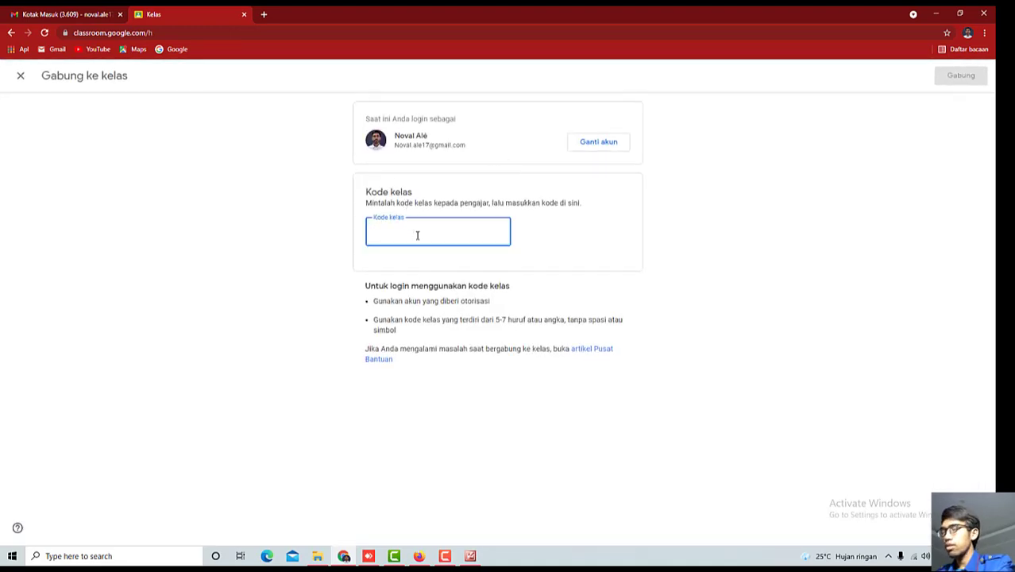
right_click(395, 232)
click(421, 316)
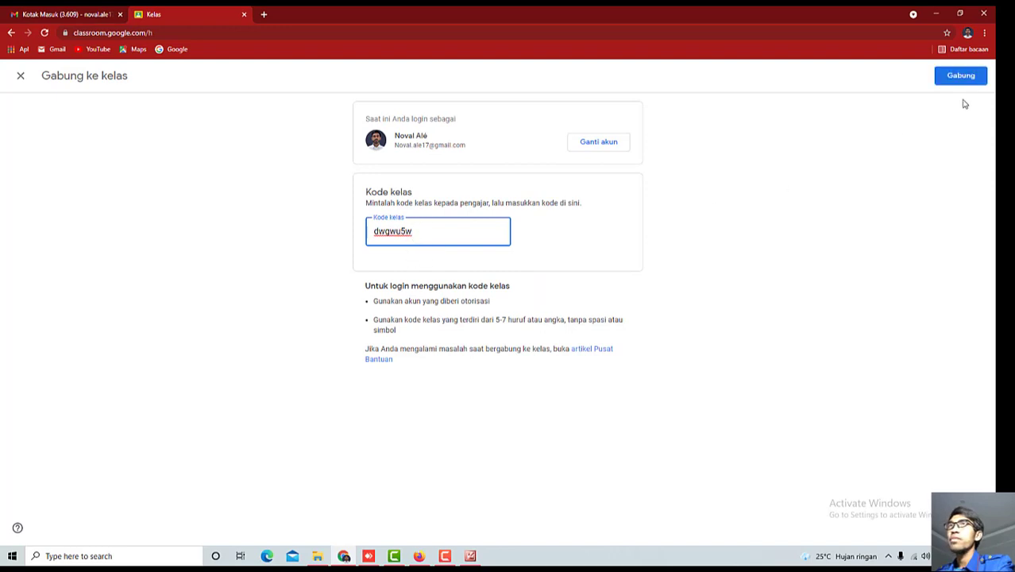
click(958, 78)
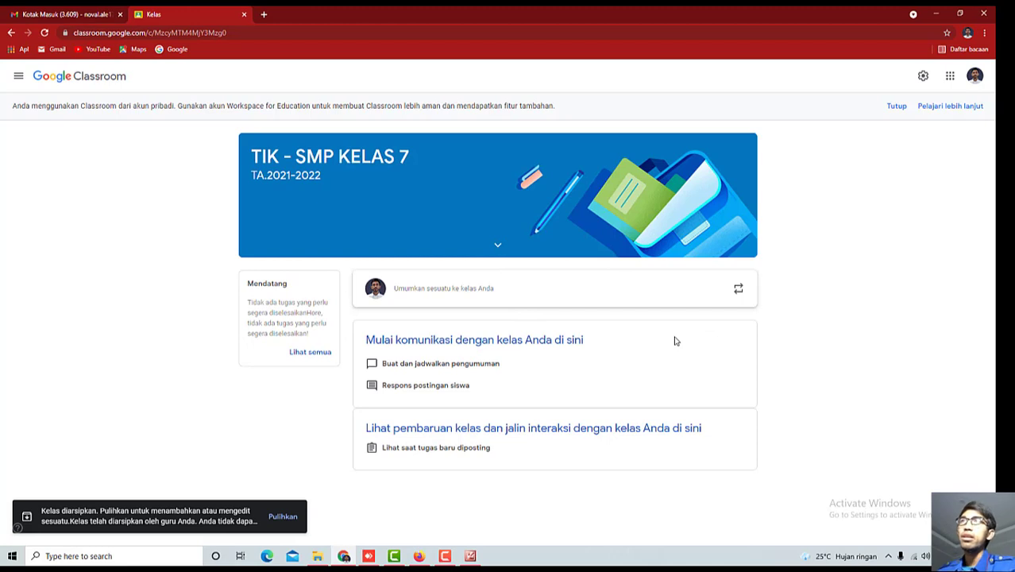
click(887, 110)
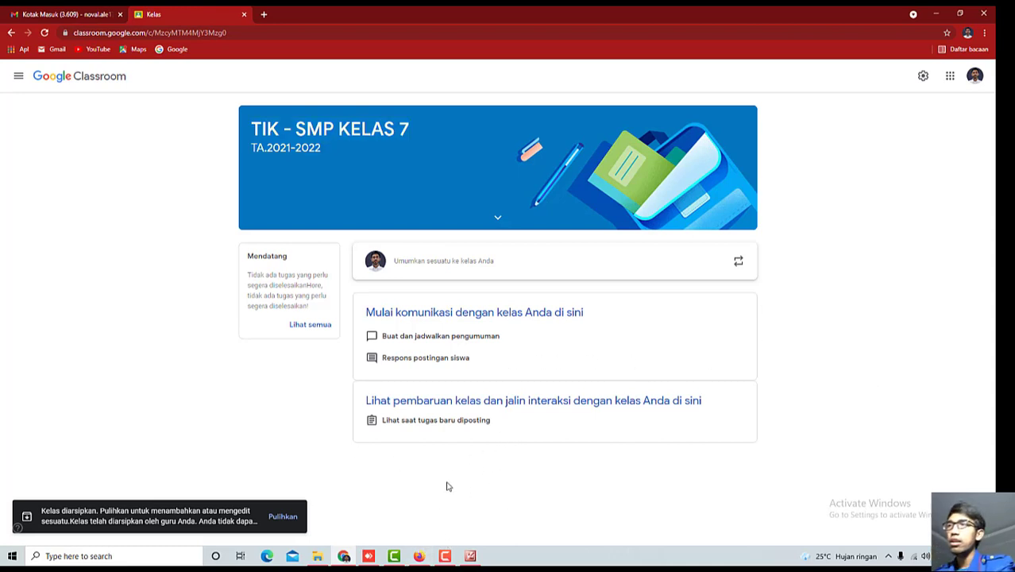
Step: Switch to the teacher's class in Firefox, close the class code display and start a new class announcement
click(419, 556)
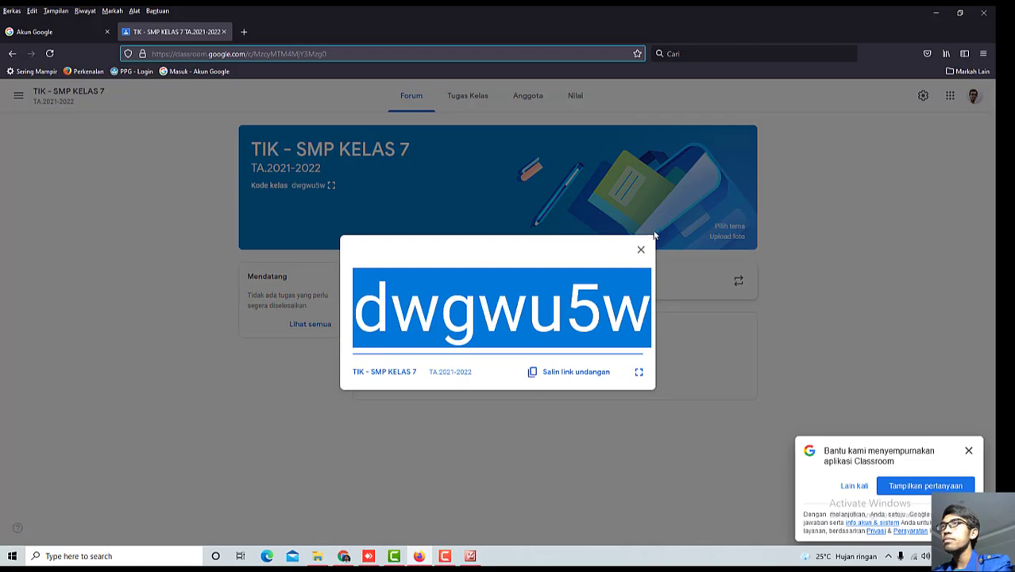
click(641, 250)
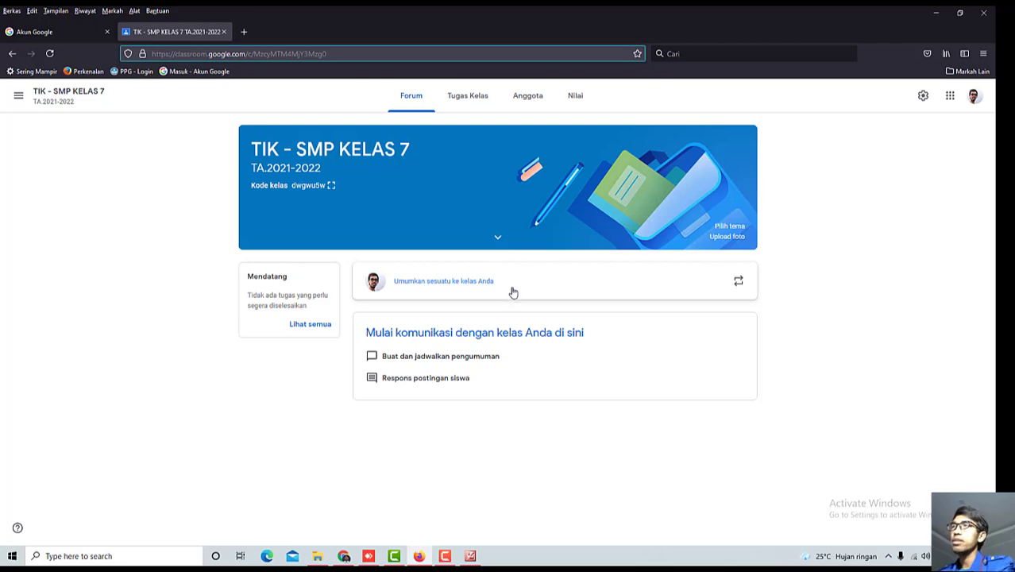
click(512, 292)
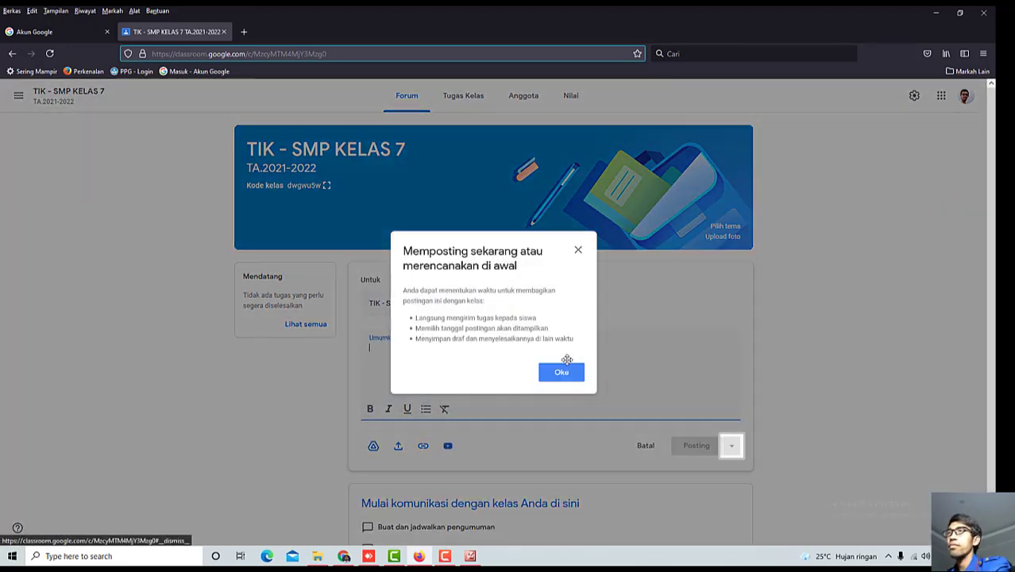
click(566, 370)
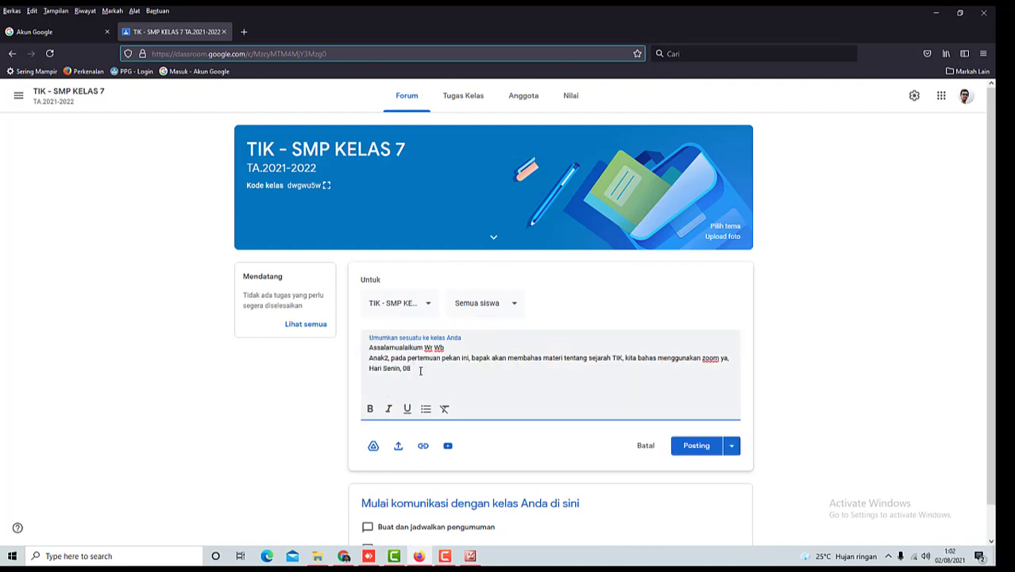
Step: Write and post an announcement about the Zoom session on sejarah TIK, dated "Hari Senin, 8 Agustus 2021", ending "Silahkan ditanggapi atau didiskusikan. Terima kasih"
drag(413, 369, 384, 370)
click(423, 374)
click(429, 371)
text(Agust)
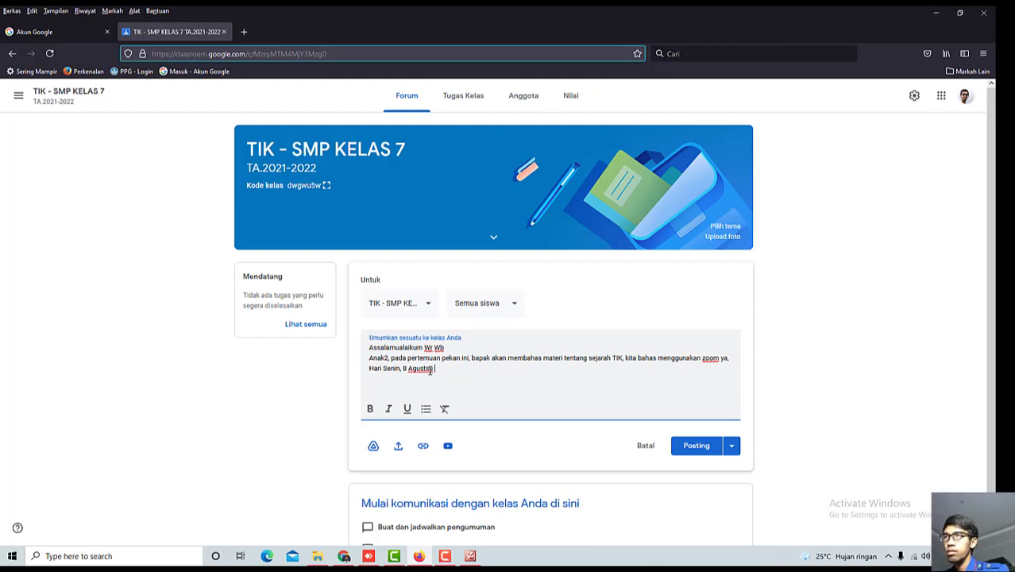
text(us 2021)
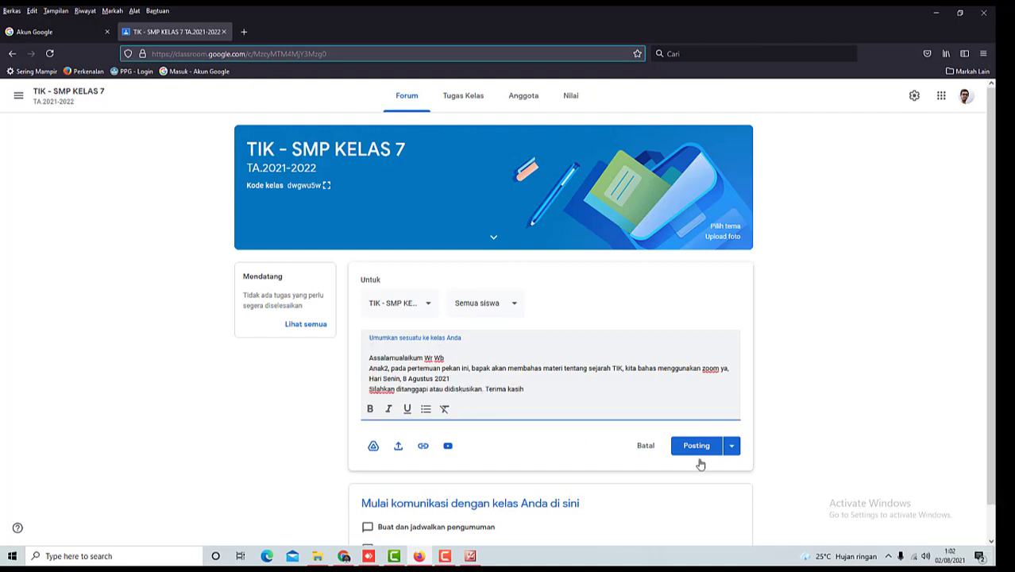
click(692, 453)
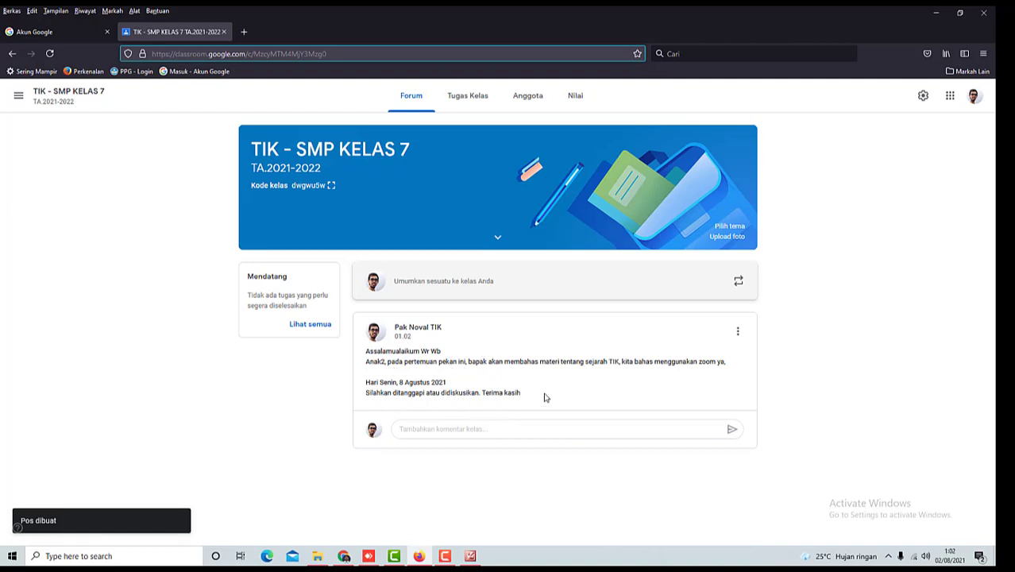
drag(367, 355, 552, 411)
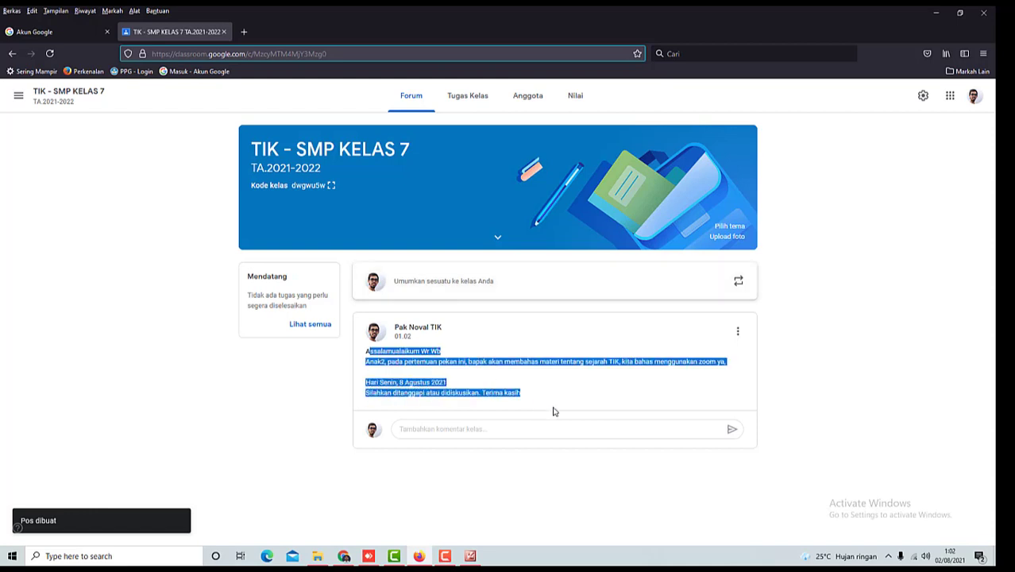
click(569, 397)
Step: Create a new classwork assignment (Tugas) titled "TUGAS TIK - SEJARAH TIK"
click(472, 96)
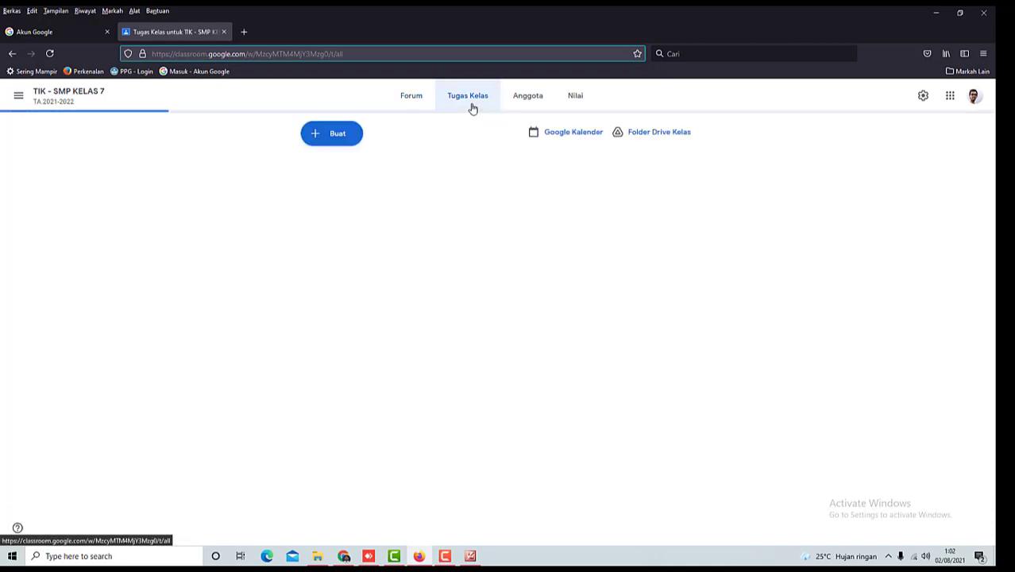
click(338, 135)
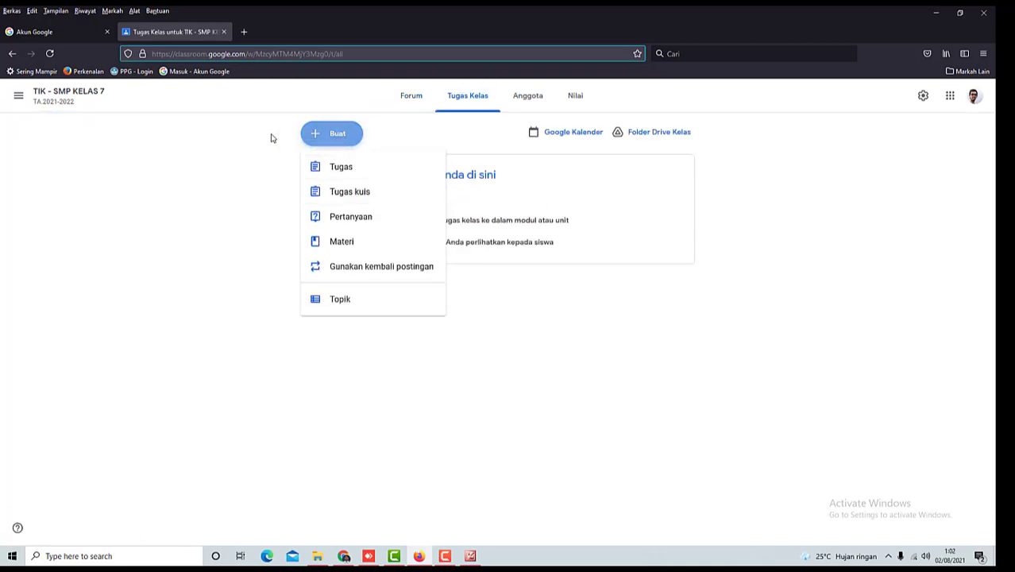
click(479, 111)
click(328, 138)
click(347, 167)
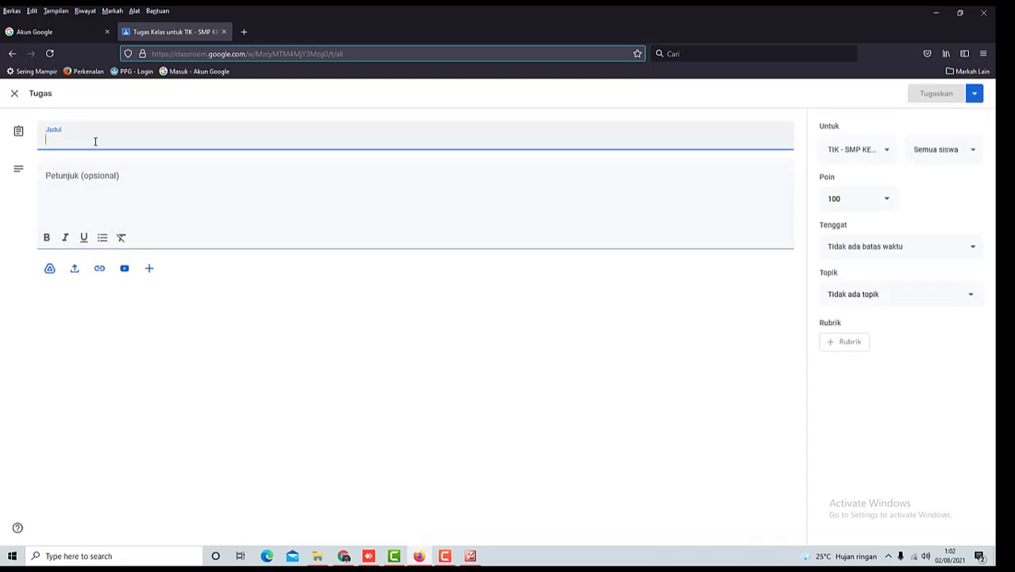
text(t)
key(BackSpace)
text(TUGAS TIK - SEJARAH TIK)
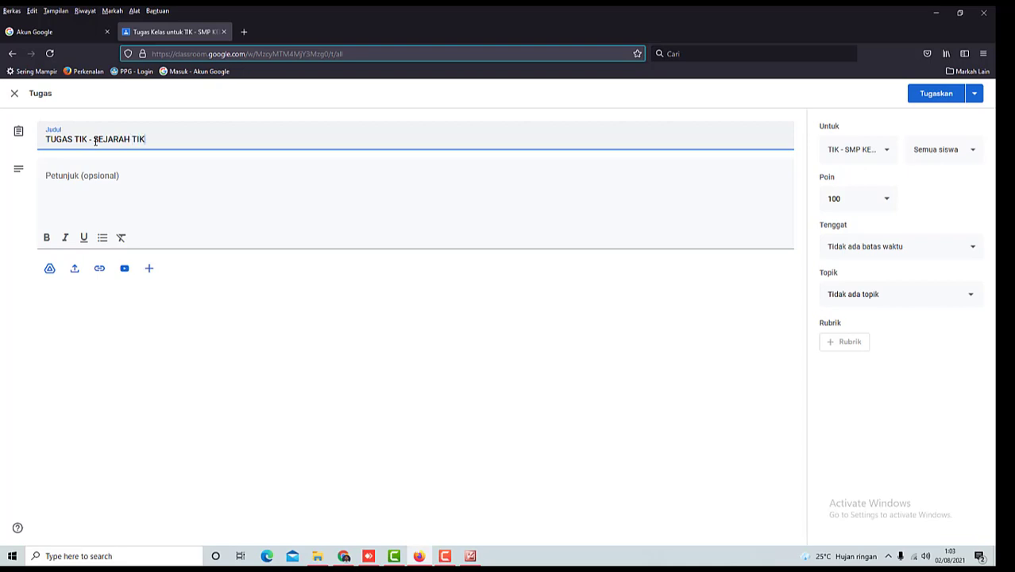
Step: Write the assignment instructions, beginning with "Kerjakan di Ms Word" and requiring A4 paper and Arial size 12, and attach "CamScanner 07-15-2021 13.33.13_1.pdf"
click(103, 193)
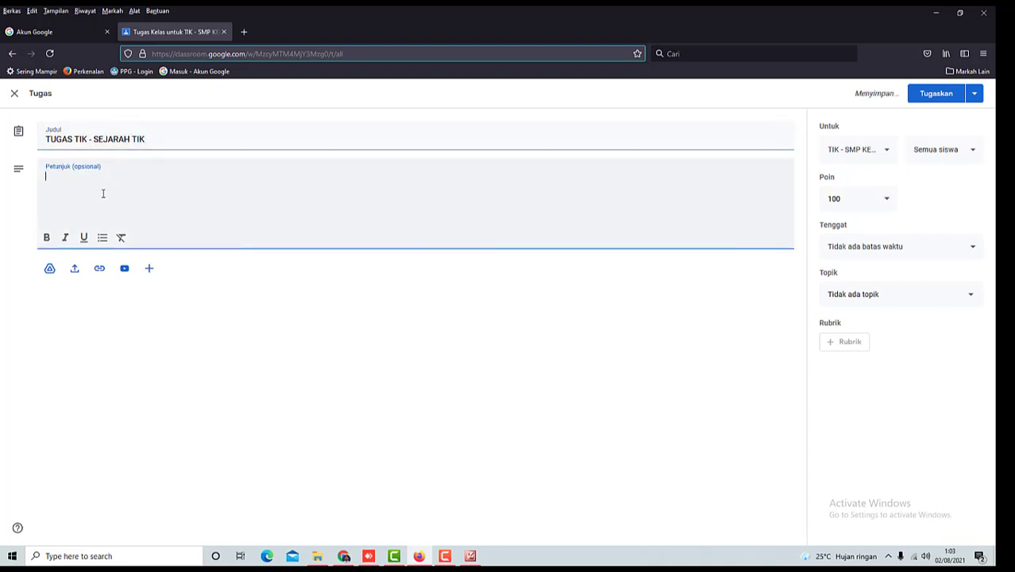
text(Kerjakan di Ker)
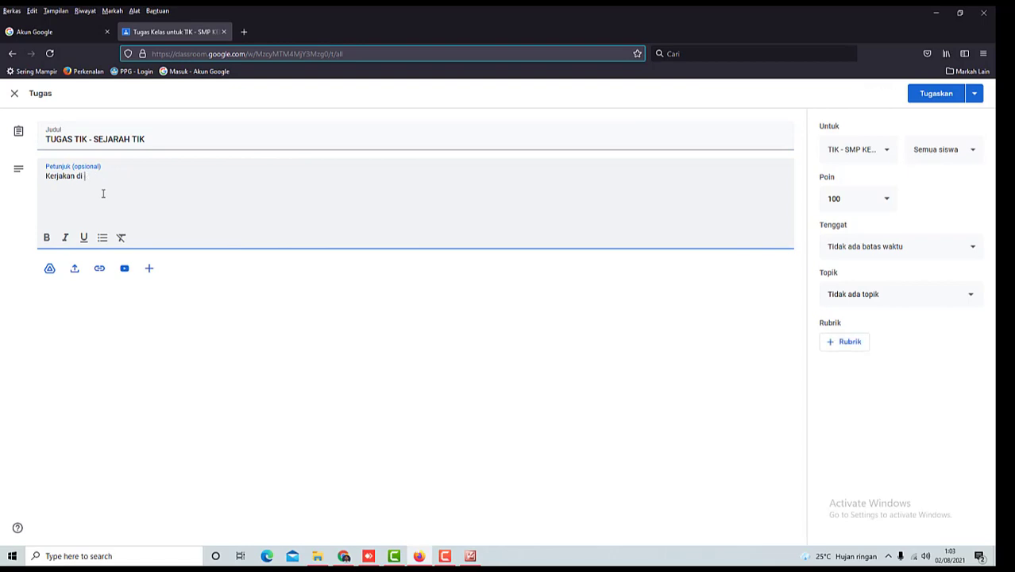
text(s Word)
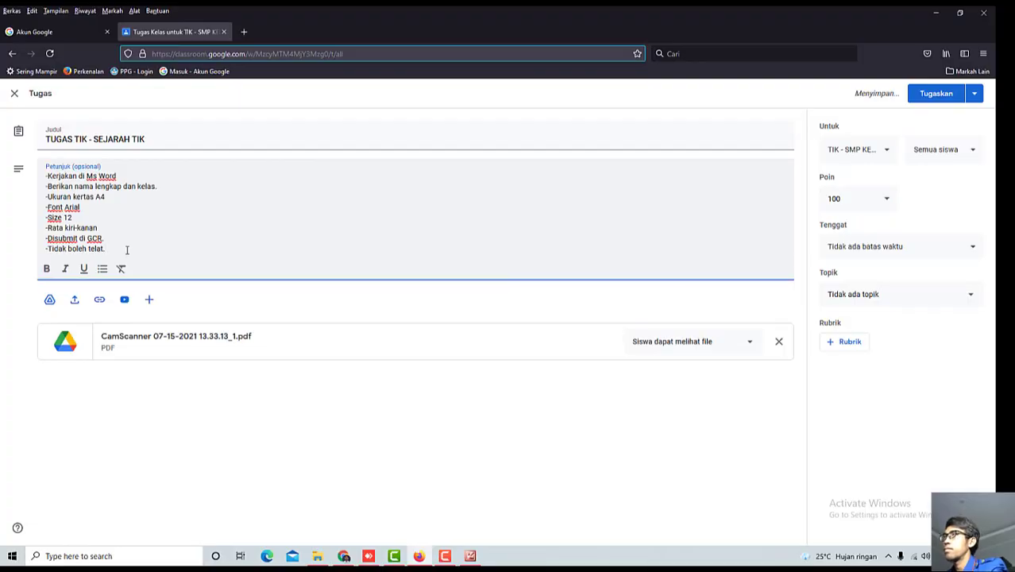
Step: Add the closing line "Silahkan dipelajari materi pada lampiran ini. Terima kasih." below the instruction list, separated by a blank line
key(Return)
key(Return)
text(Silahkan dipelajari materi pada lampiran ini. Terima kasih.)
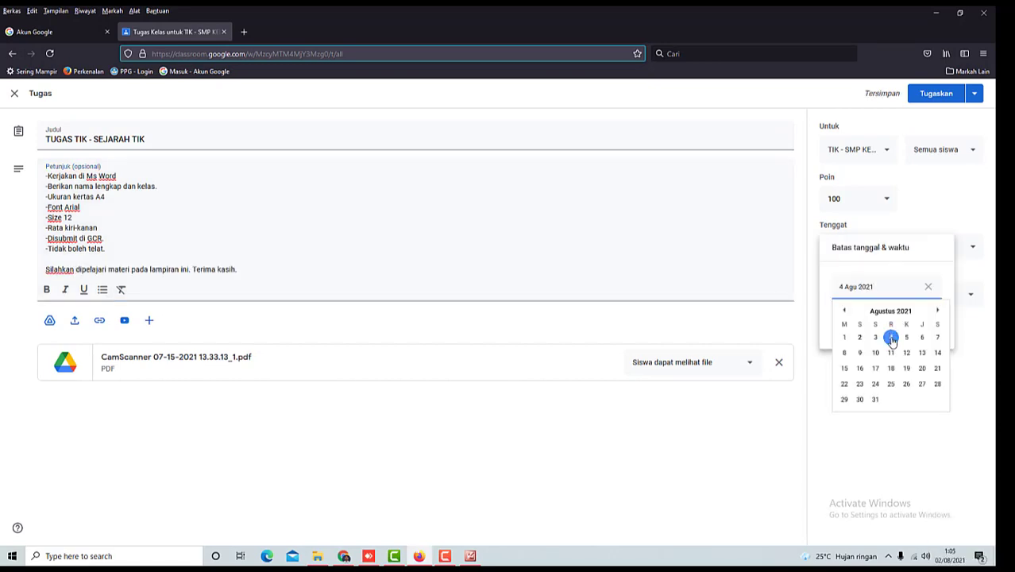
Step: Set the assignment's due date to 2 Agu 2021
click(891, 338)
click(877, 288)
click(862, 339)
click(878, 289)
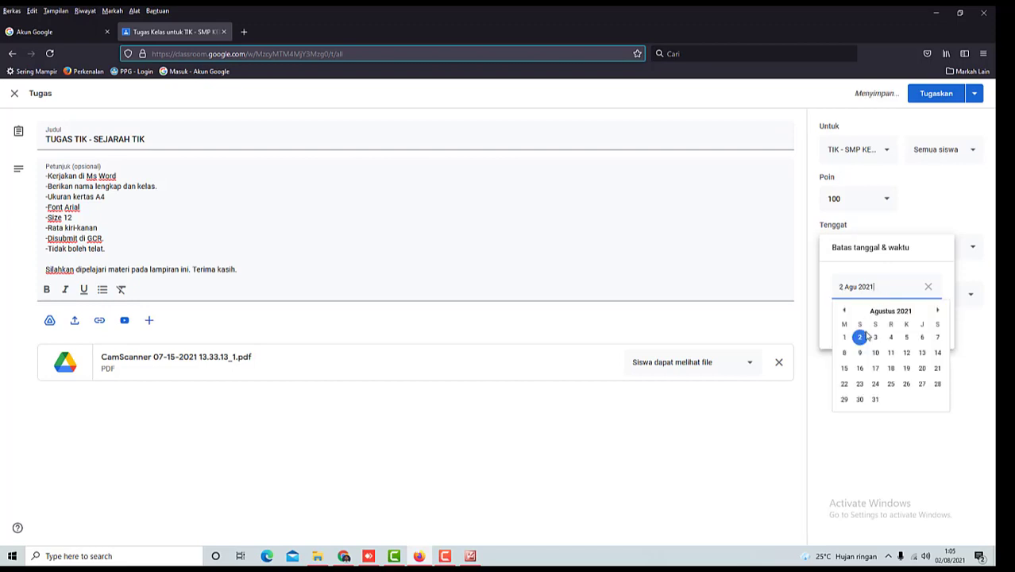
click(714, 241)
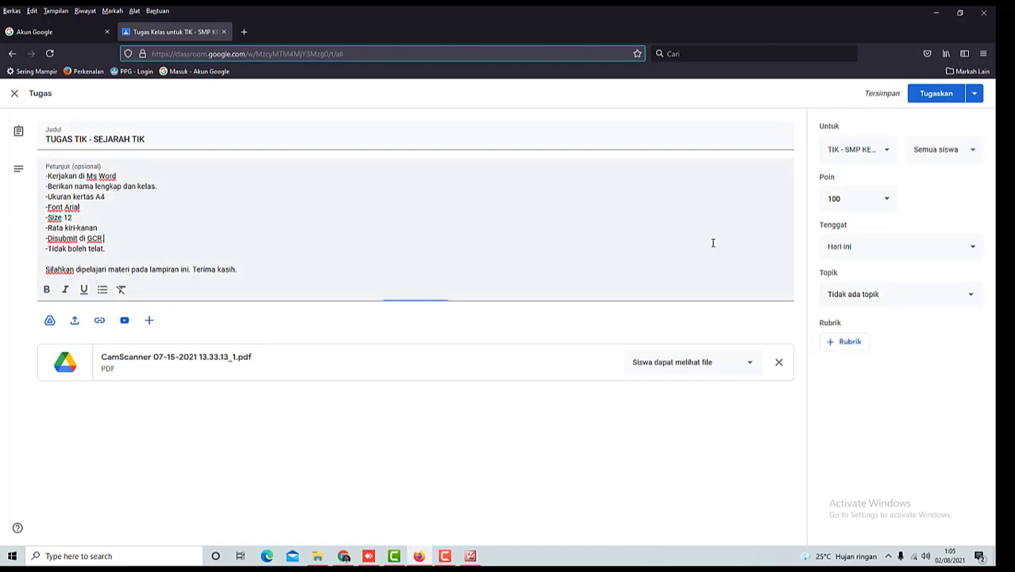
text(.)
Step: Clear the due date from the assignment's deadline settings
click(867, 259)
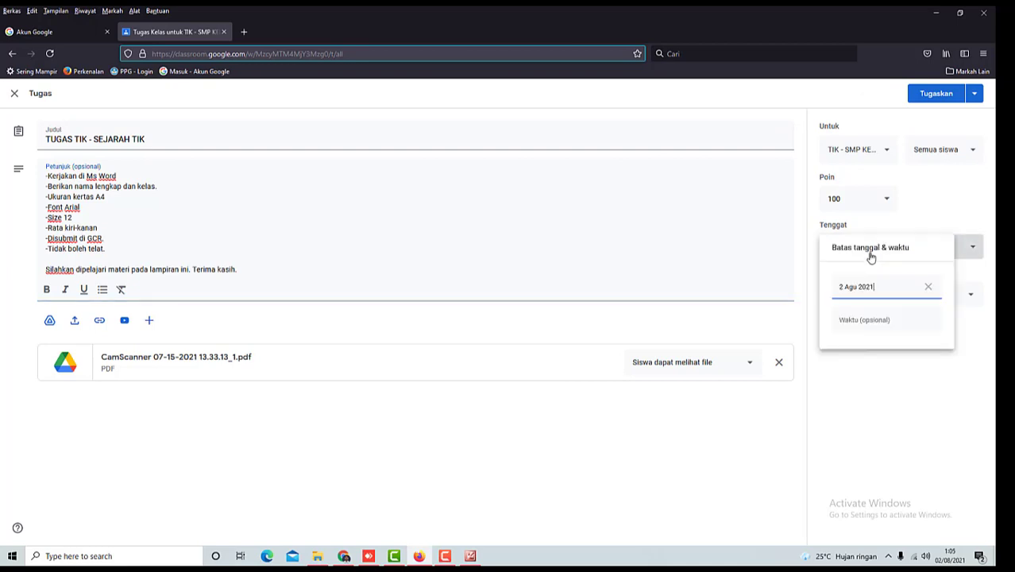
click(863, 294)
click(928, 287)
click(670, 464)
Step: Set the assignment's due date to 3 Agu 2021
click(869, 250)
click(864, 290)
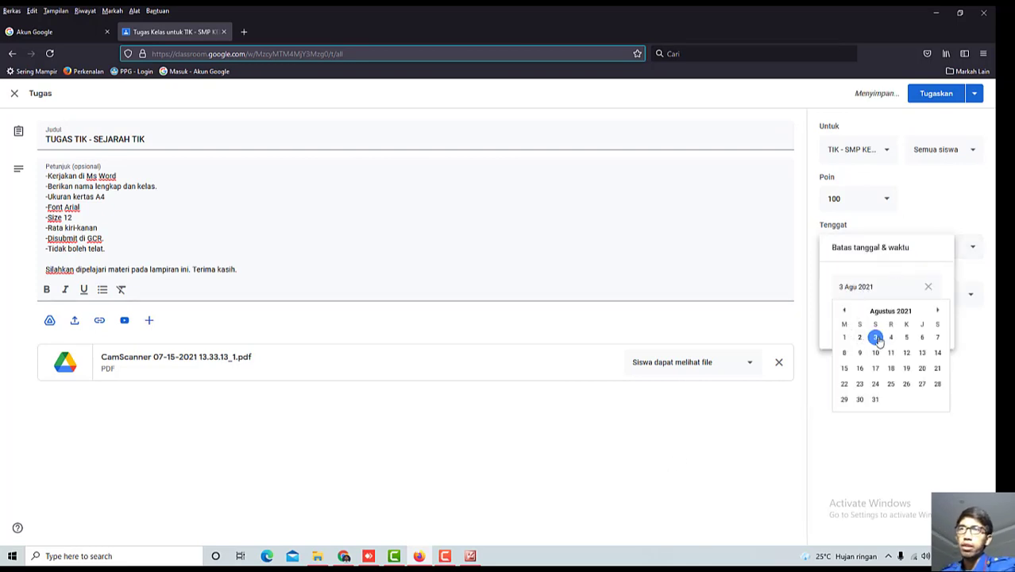
click(875, 340)
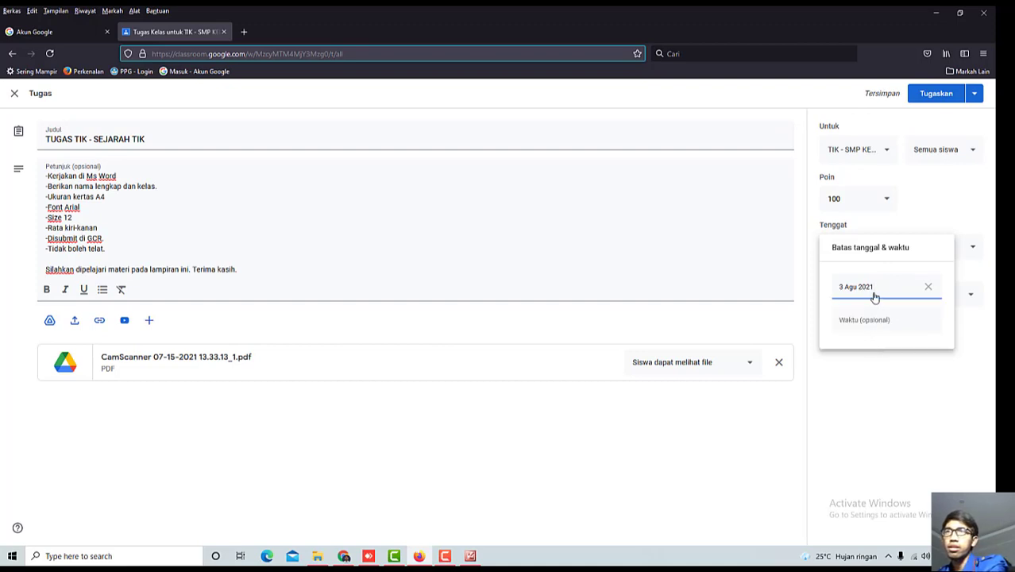
Step: Set the due time to 12.00 and assign the task to all students of the class
click(864, 322)
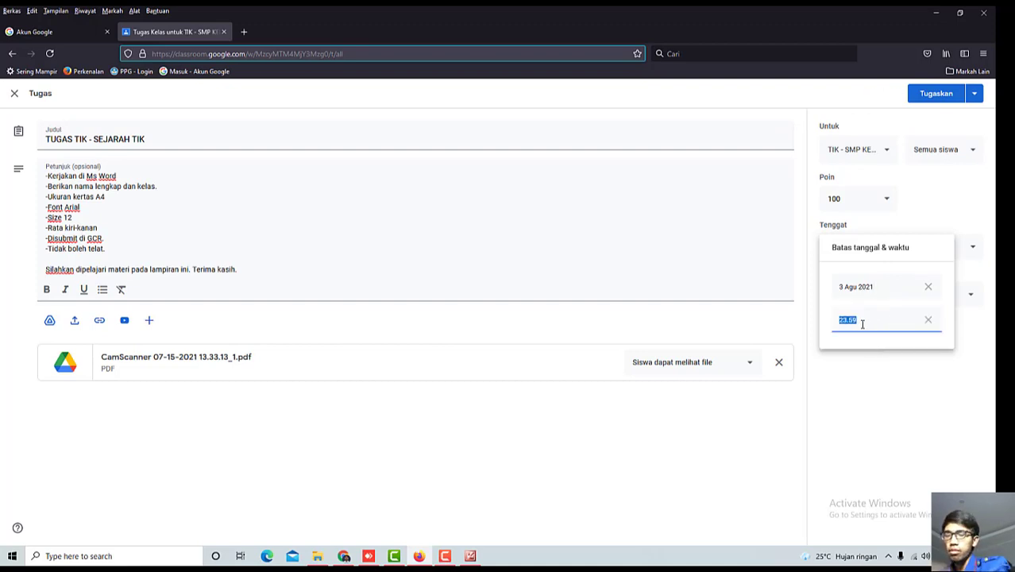
text(12 s)
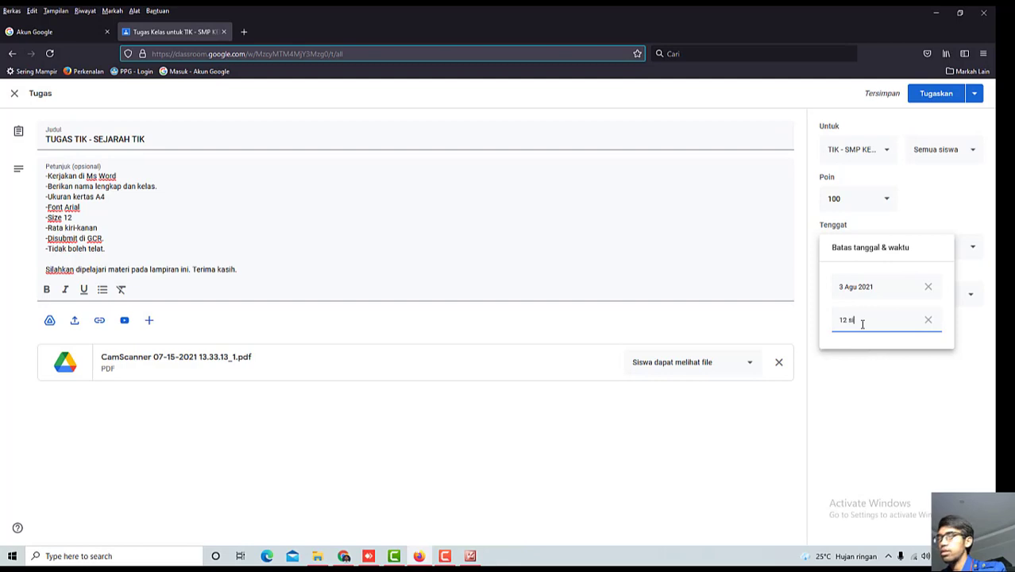
text(iang)
drag(871, 324, 849, 329)
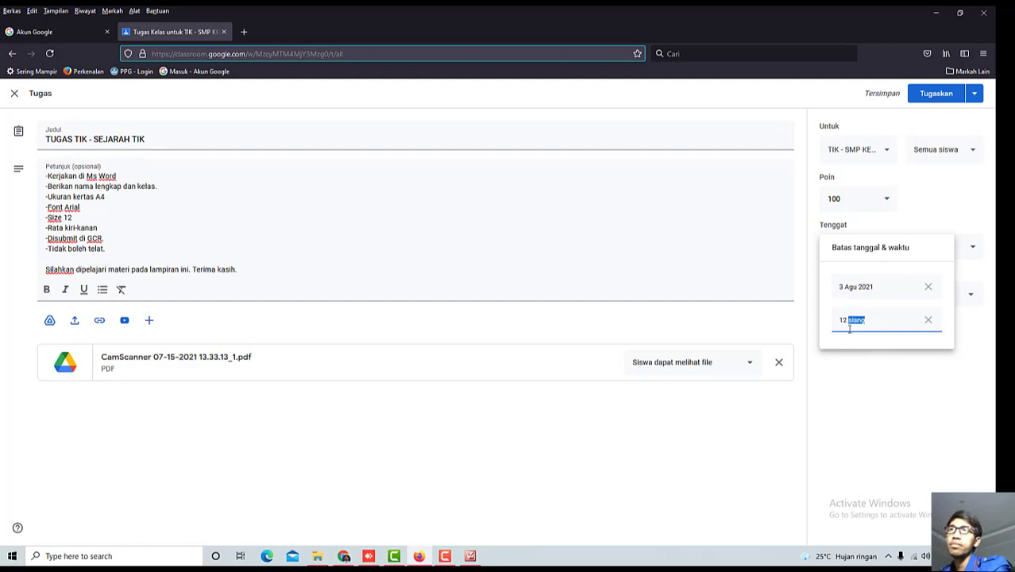
key(BackSpace)
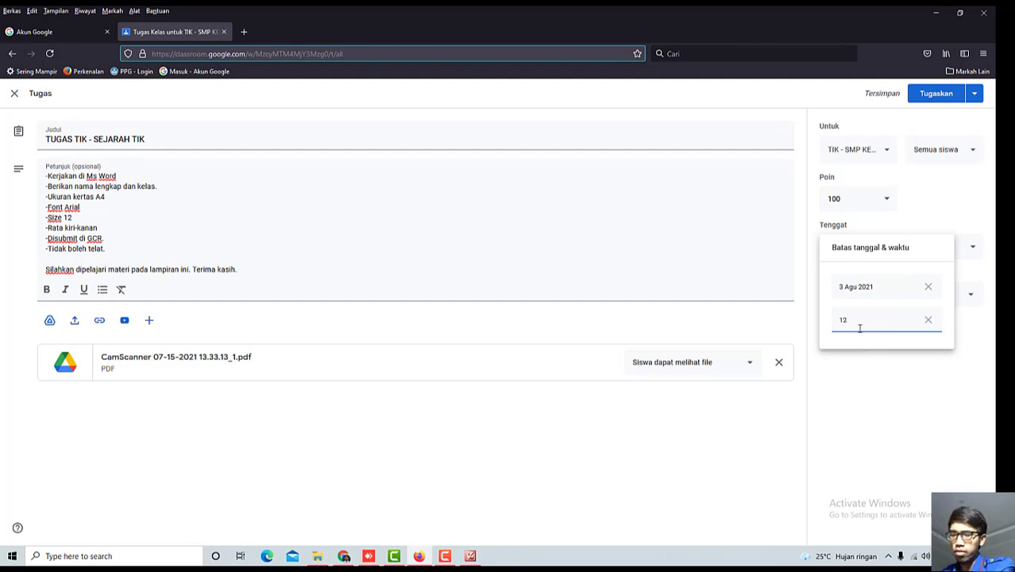
text(:00)
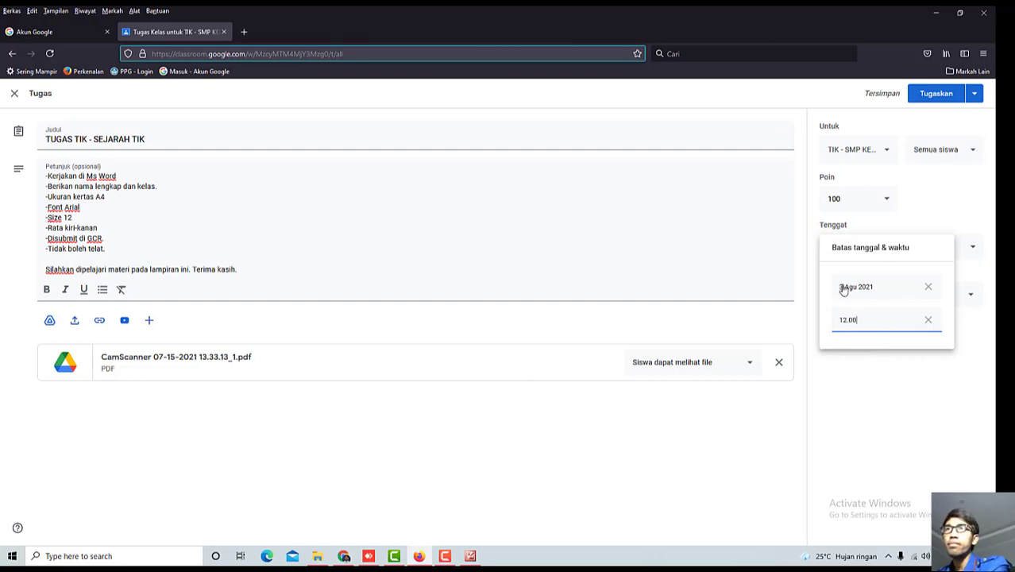
click(842, 287)
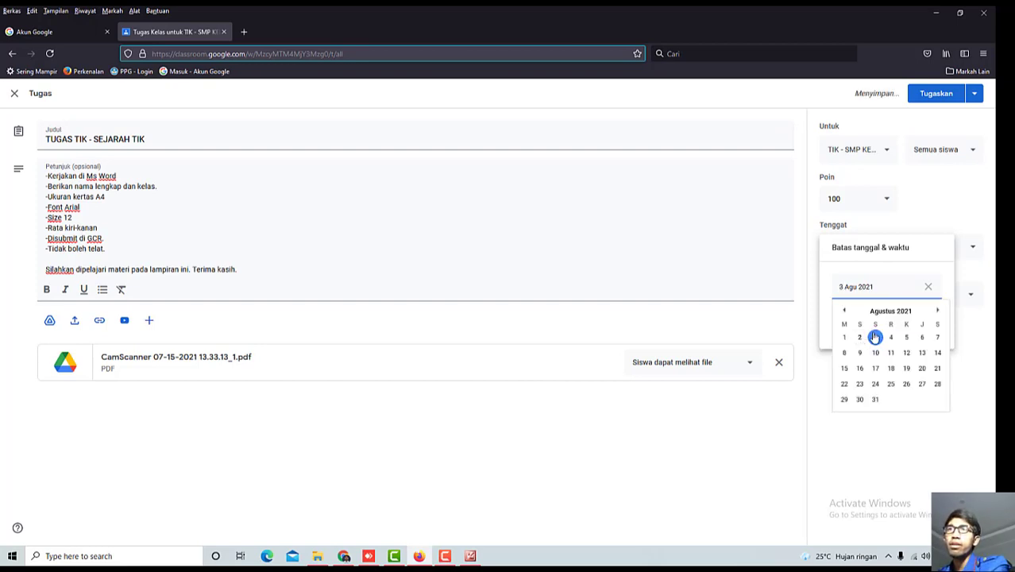
click(881, 268)
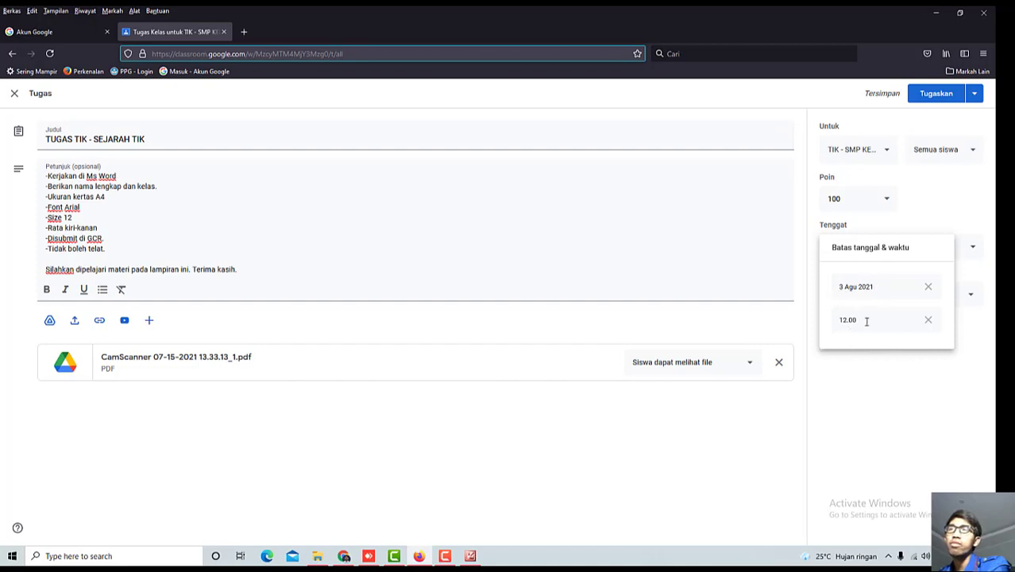
key(Return)
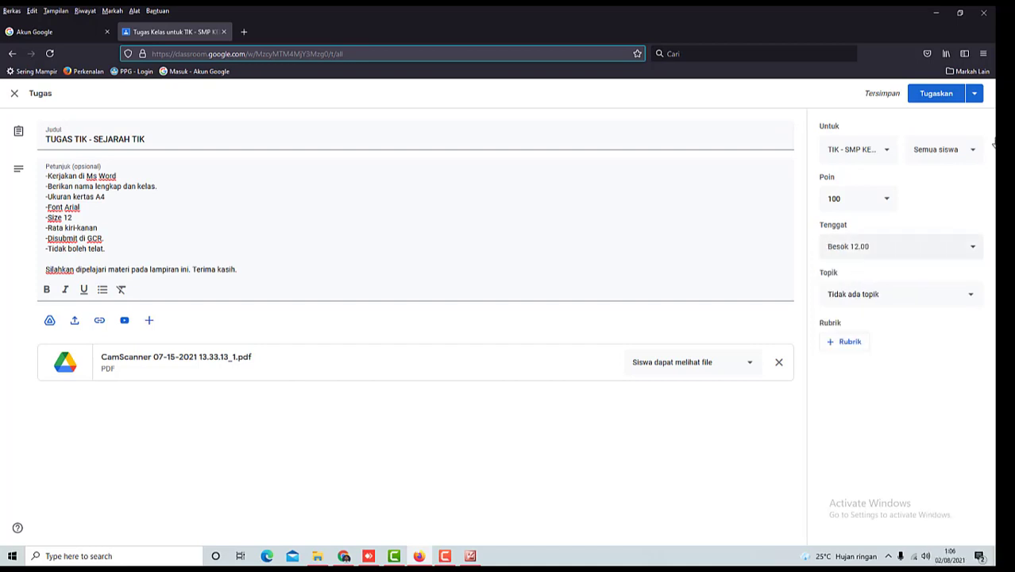
click(937, 95)
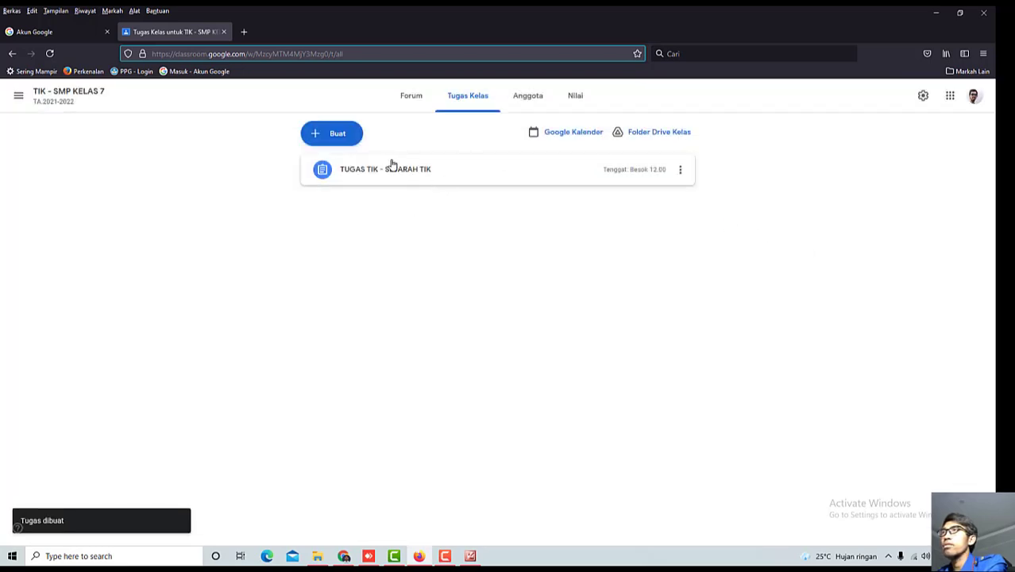
Step: Review the posted announcement and the new assignment on the class's Forum and Tugas Kelas pages
click(413, 99)
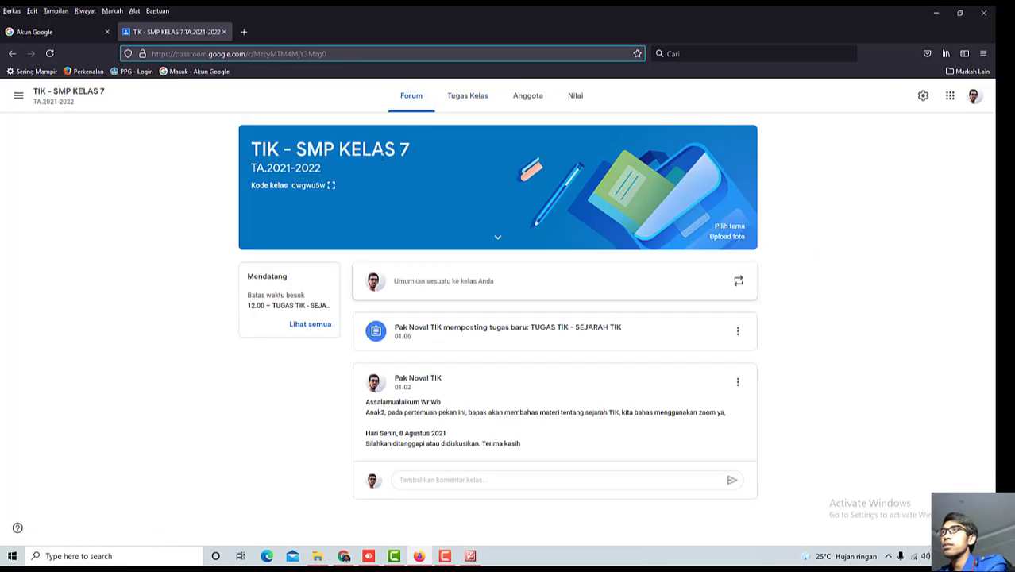
drag(367, 401, 547, 449)
click(546, 449)
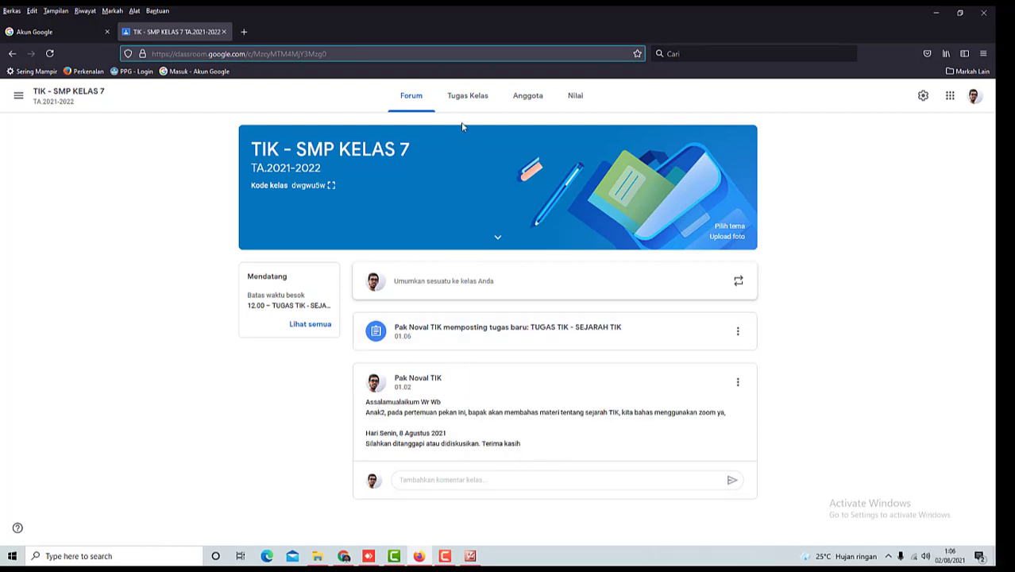
click(467, 98)
click(409, 96)
click(472, 96)
click(421, 96)
Step: Switch to the student account's Classroom in Chrome and read the teacher's announcement in the Forum
click(341, 508)
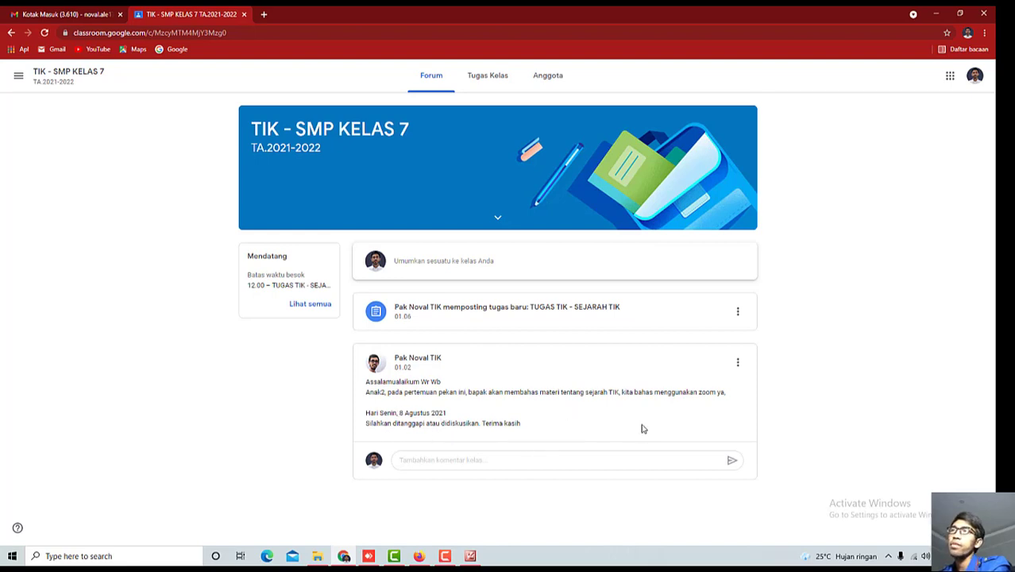
triple_click(384, 393)
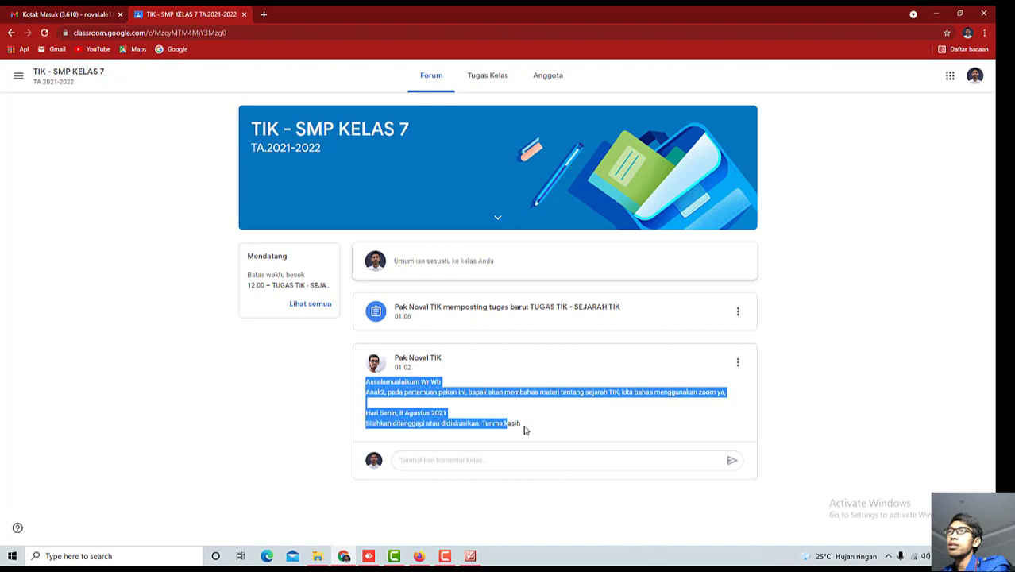
click(589, 435)
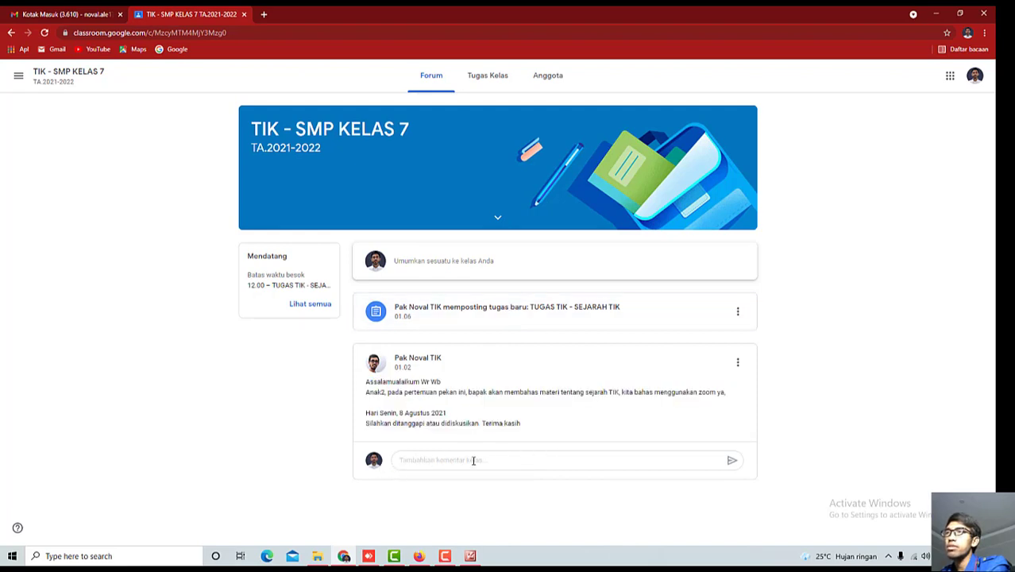
Step: Post the class comment "Waalaikum salam. Baik pak terima kasih informasinya. Ditunggu bahan bacaan atau materinya ya pak." under the teacher's announcement
click(442, 463)
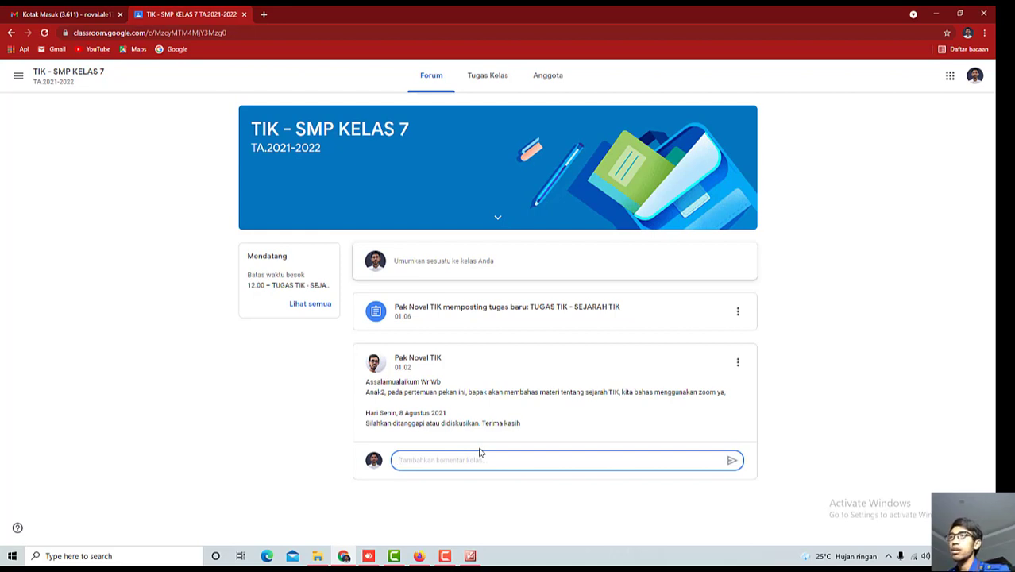
text(Ba)
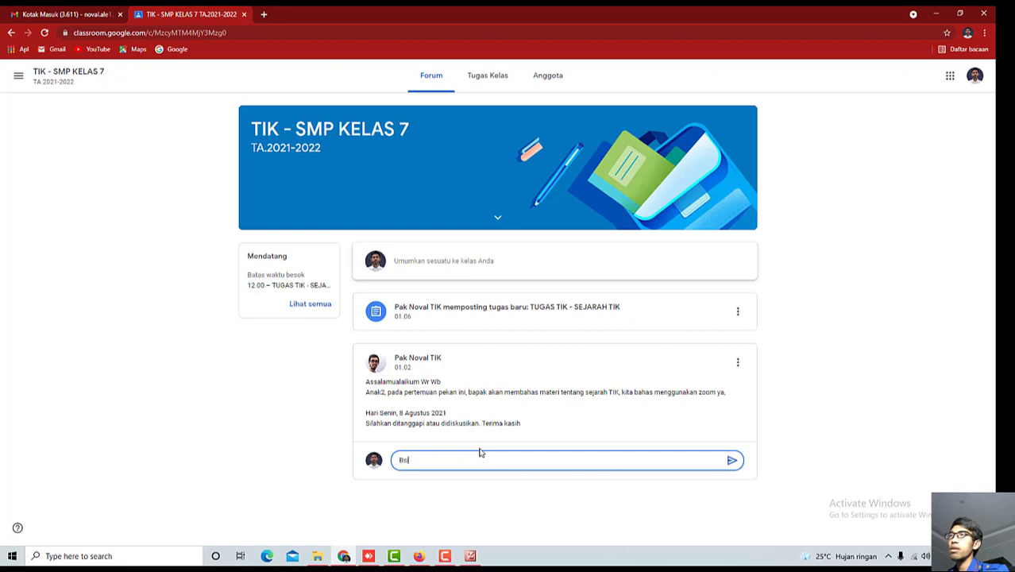
key(BackSpace)
text(B)
key(BackSpace)
text(Waalaikum)
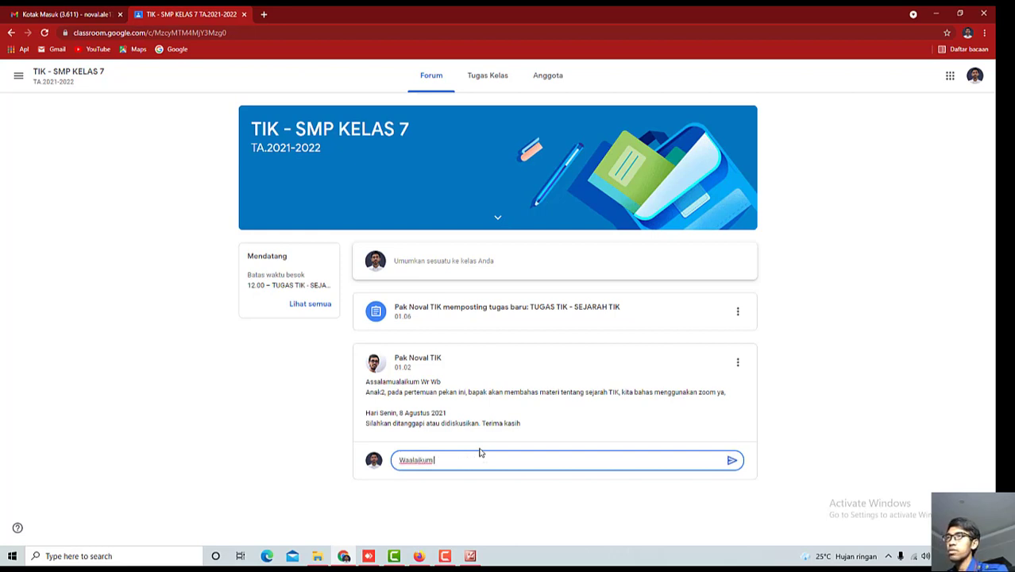
text( salam. Naik pak terima k)
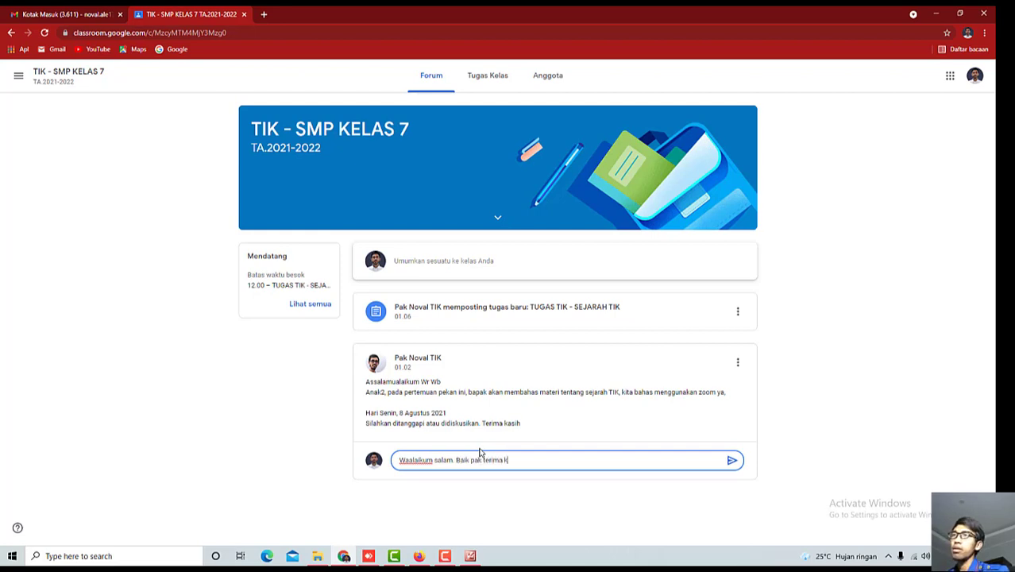
text(asih informasinya.)
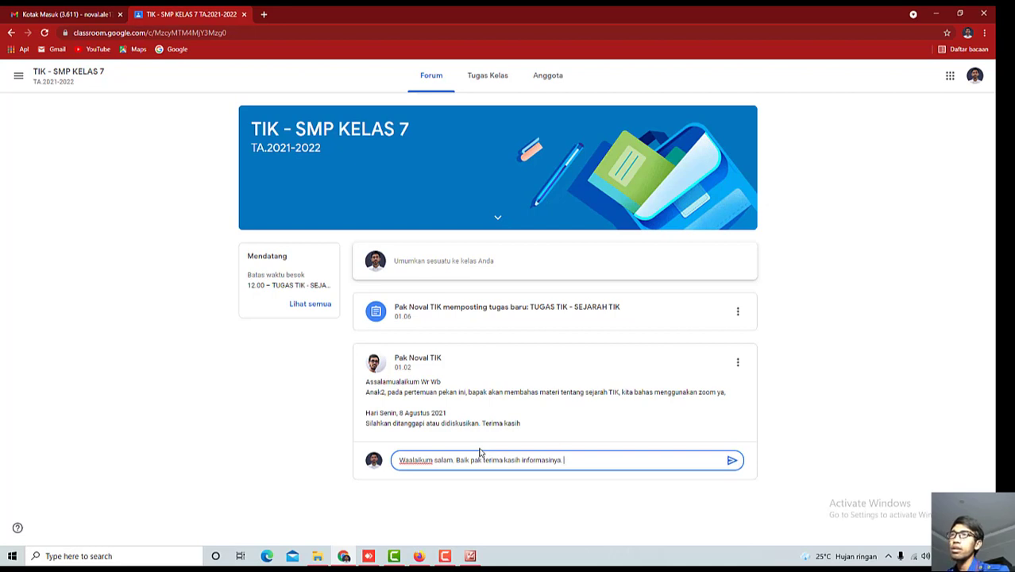
text( Ditunggu ma)
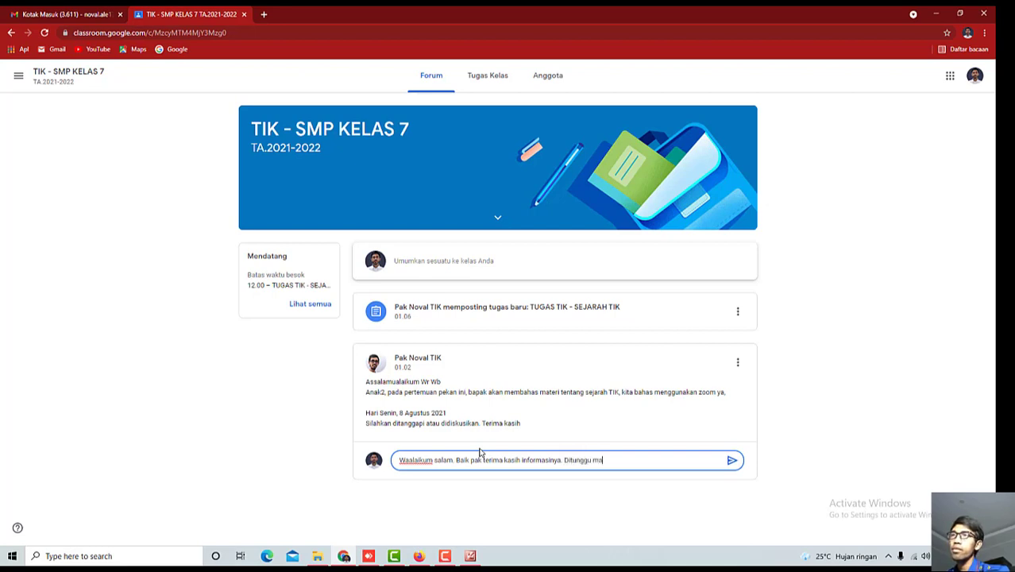
text( bahanm bacaan atau)
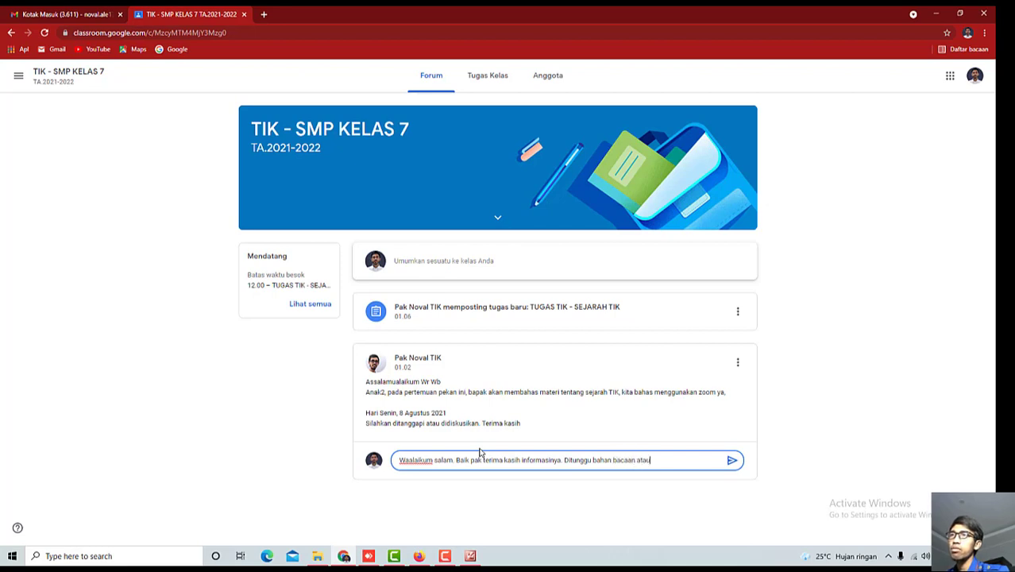
text( materinya ya pak.)
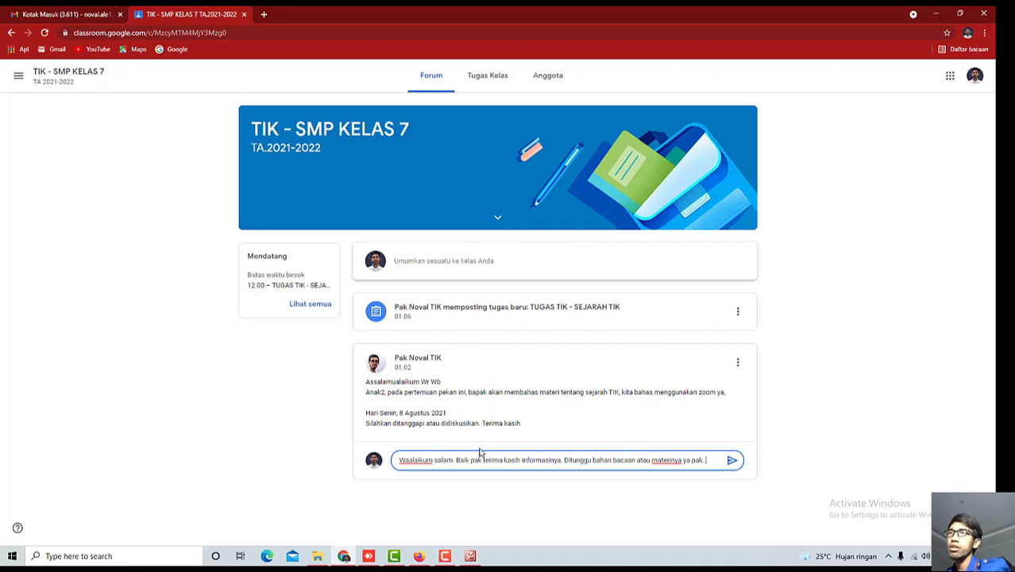
click(732, 462)
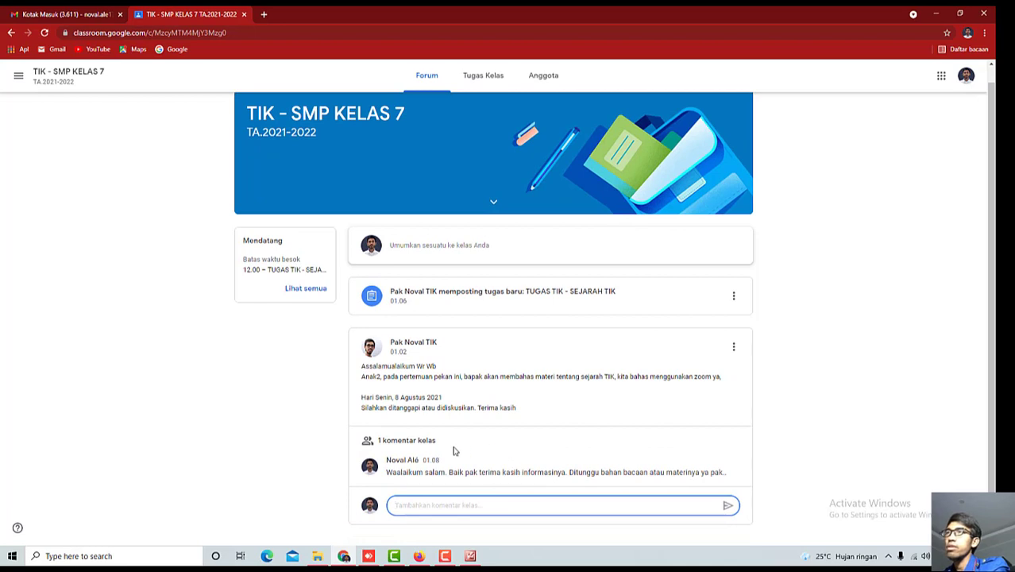
Step: Reread the text of the teacher's announcement above the posted comment
drag(362, 370, 554, 407)
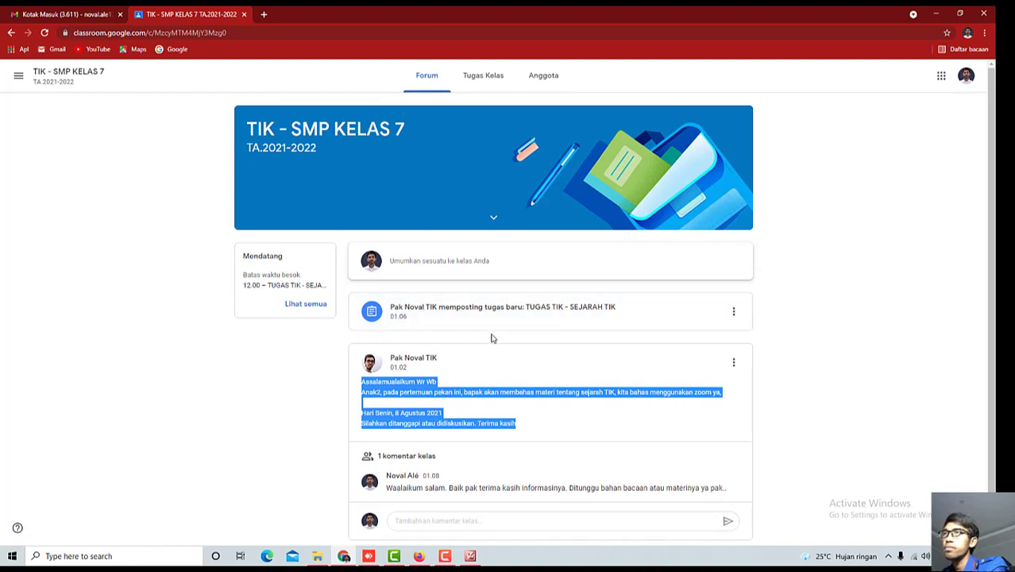
scroll(532, 401, down, 1)
click(529, 406)
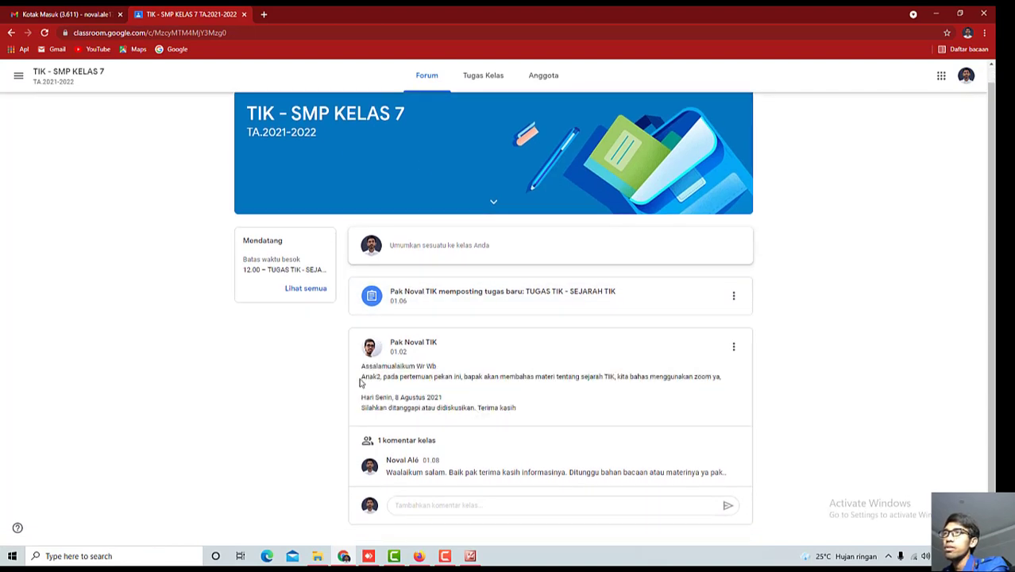
drag(361, 367, 567, 416)
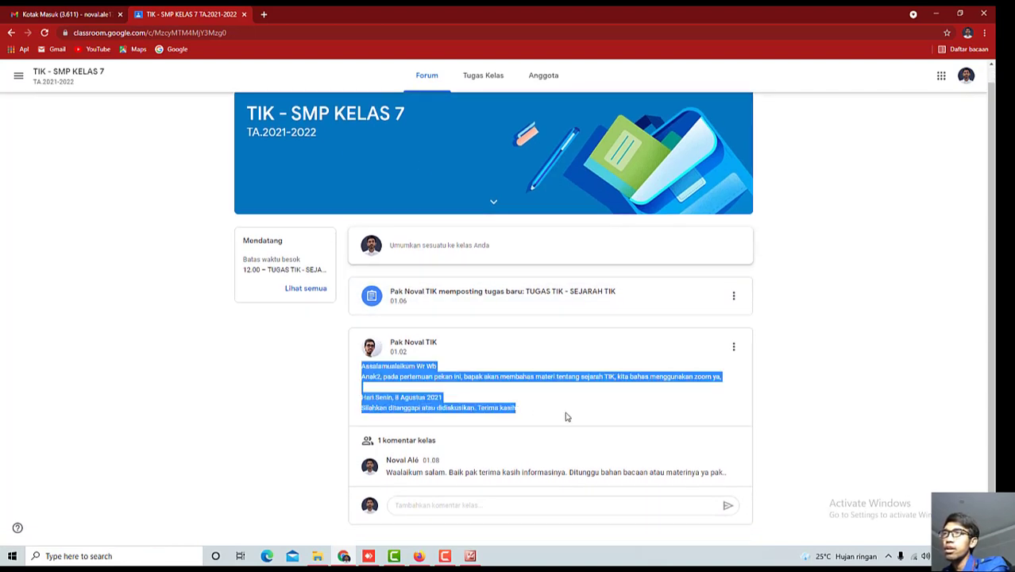
click(545, 415)
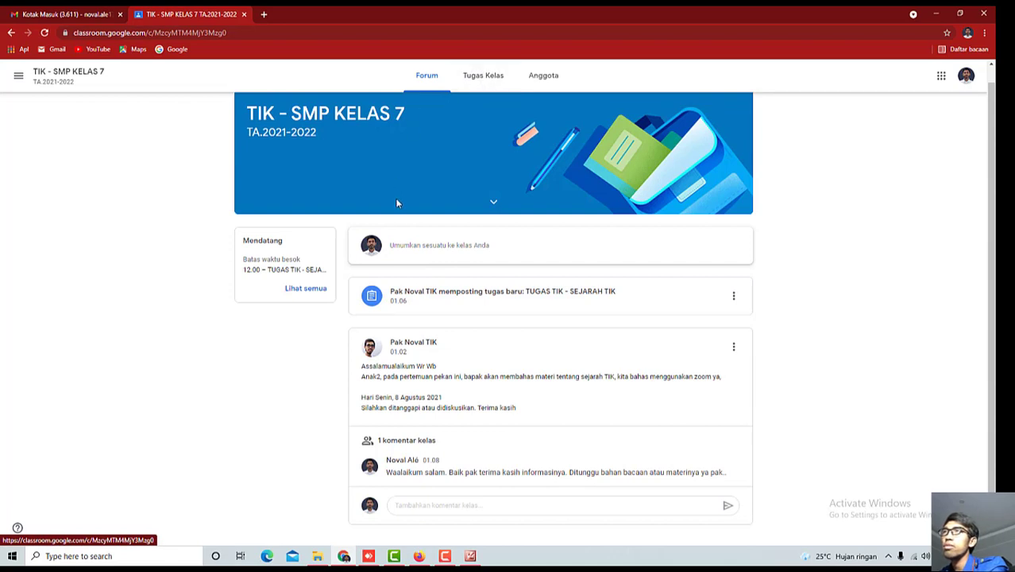
Step: Open the full details of the assignment "TUGAS TIK - SEJARAH TIK" from the student's classwork
click(484, 78)
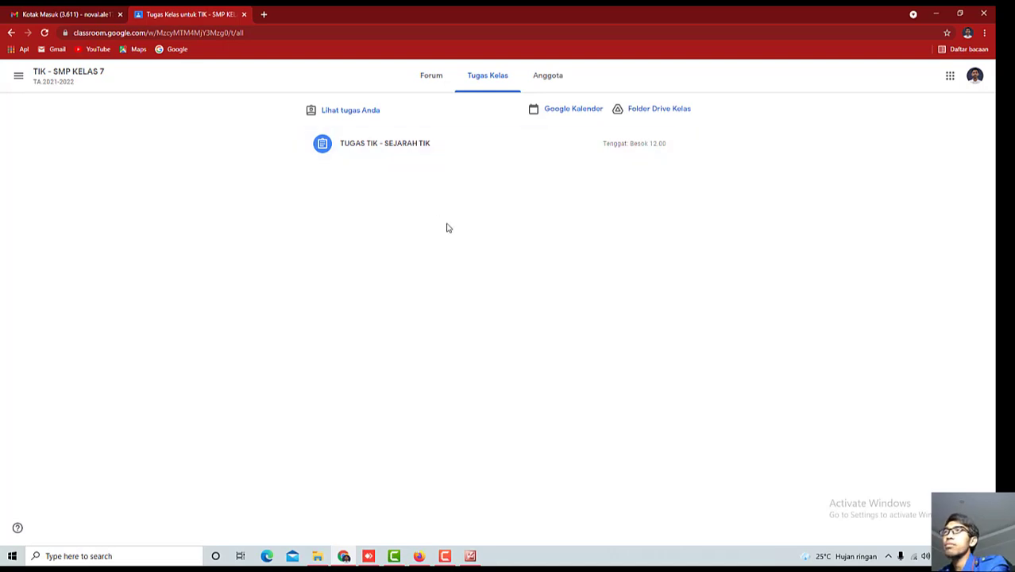
click(465, 154)
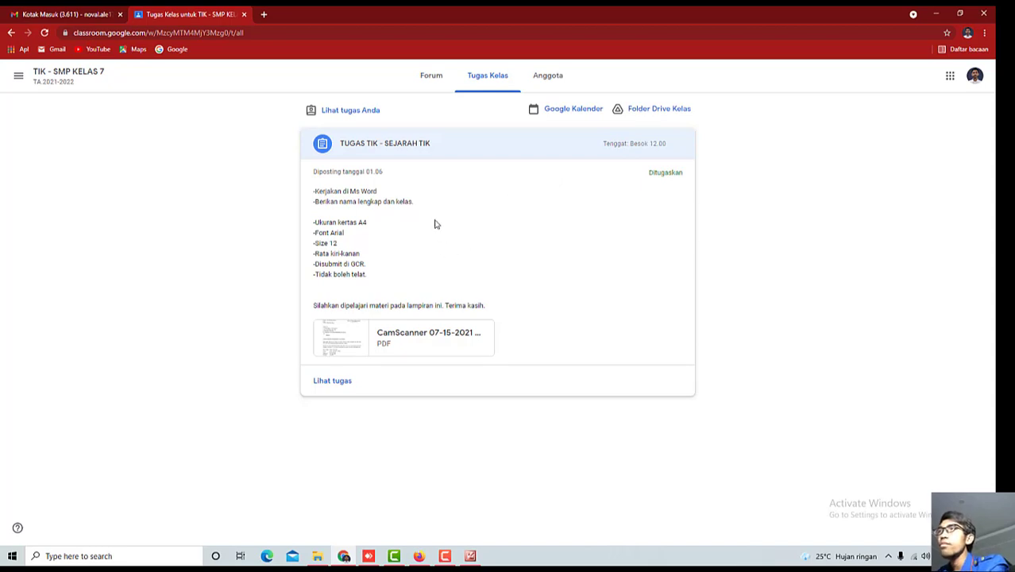
click(338, 384)
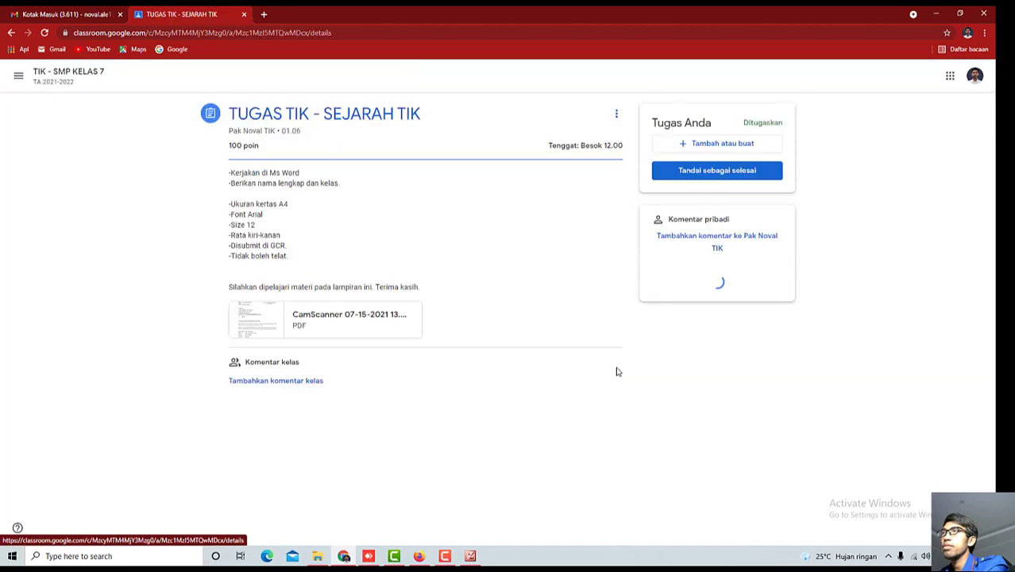
Step: Review the title, point value and deadline of the assignment "TUGAS TIK - SEJARAH TIK"
drag(228, 112, 439, 127)
click(432, 202)
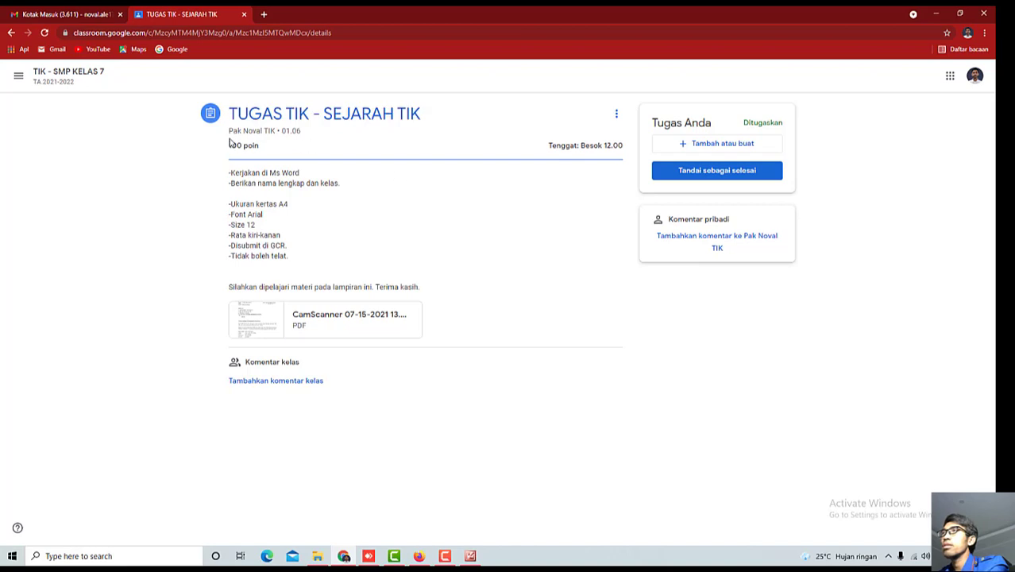
drag(231, 150, 310, 154)
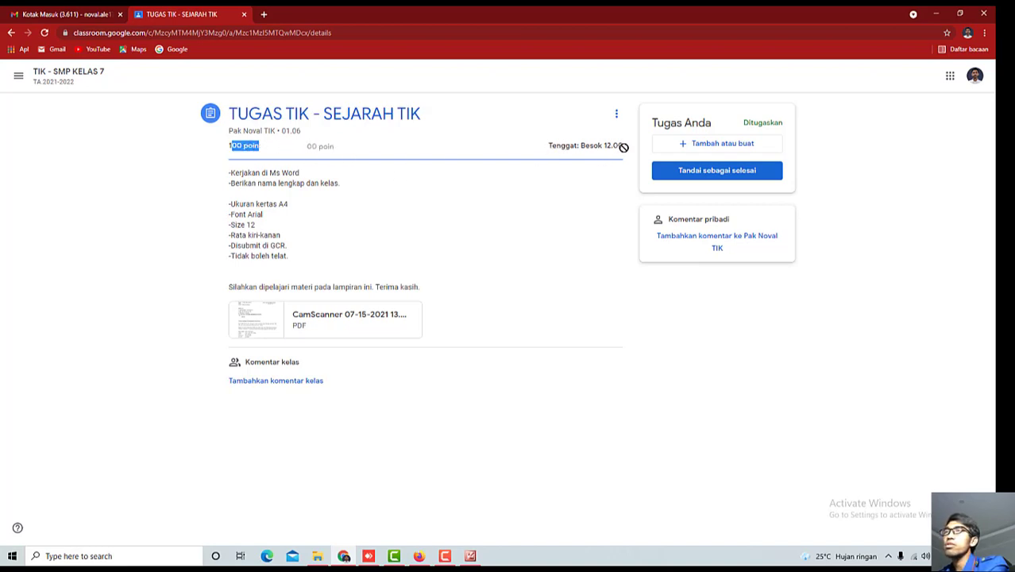
click(534, 200)
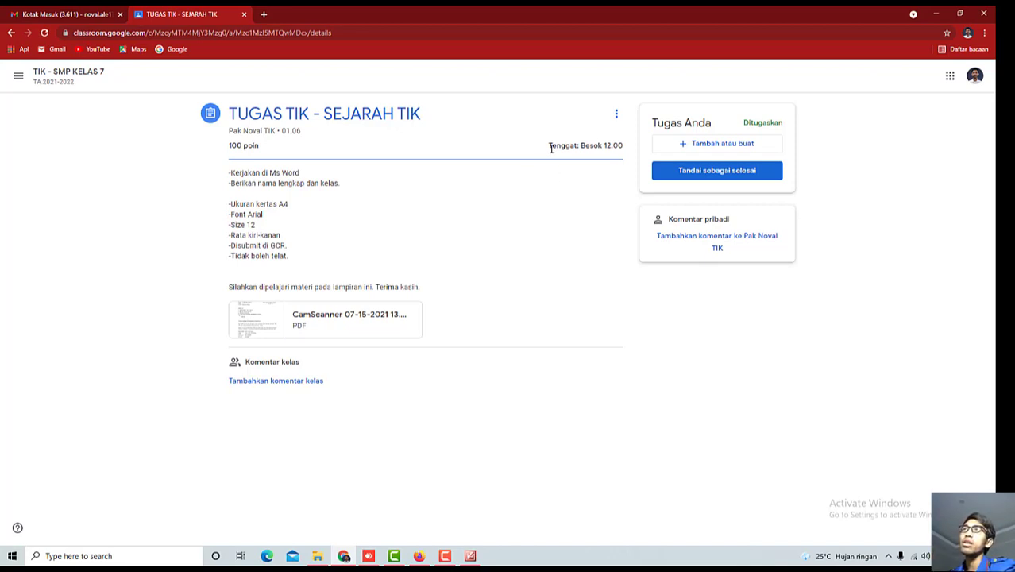
drag(549, 147, 630, 156)
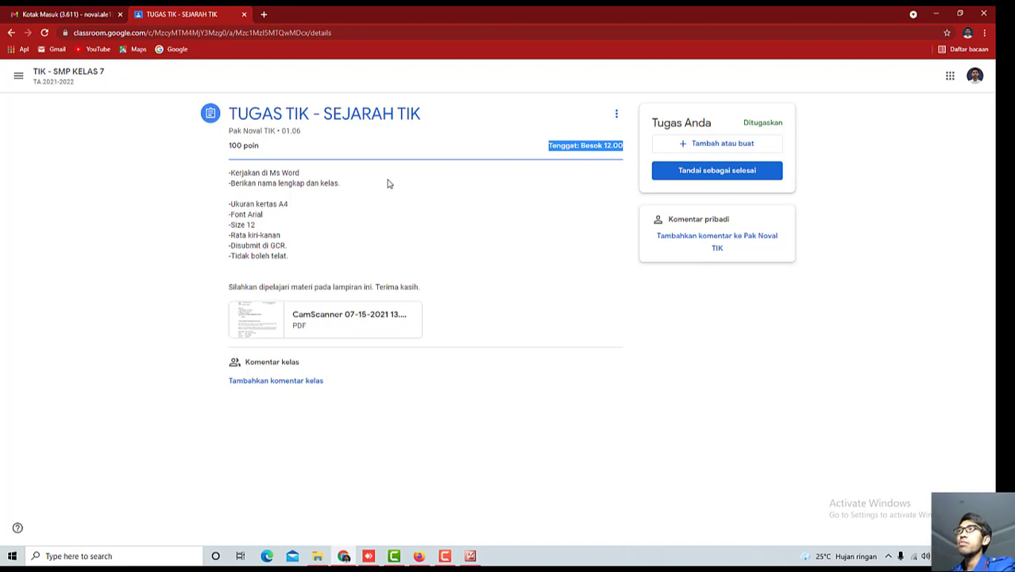
Step: Read through the assignment's instructions on format, submission and lateness
drag(230, 173, 311, 245)
click(280, 246)
drag(232, 256, 309, 271)
click(323, 255)
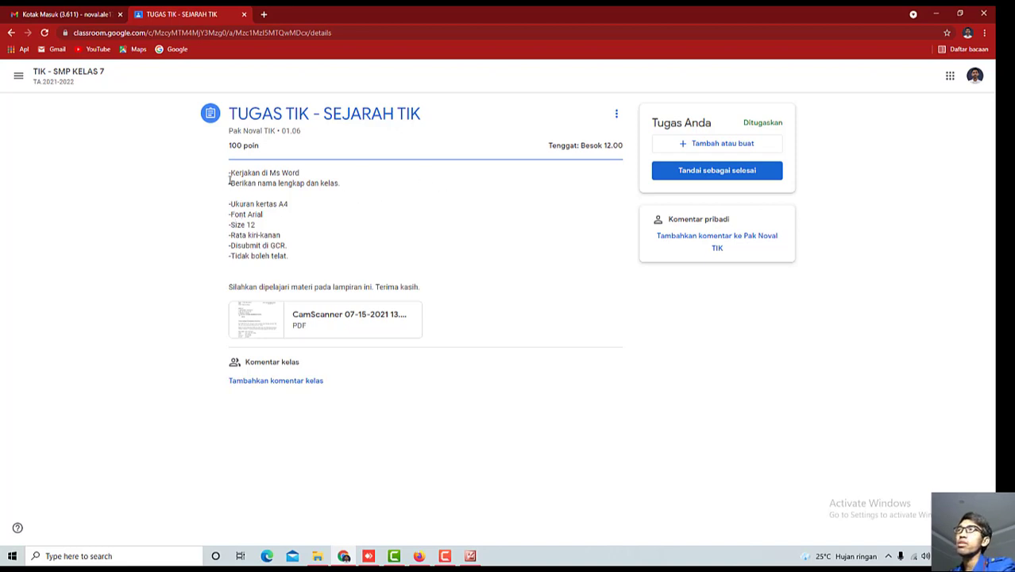
drag(230, 172, 333, 250)
click(257, 207)
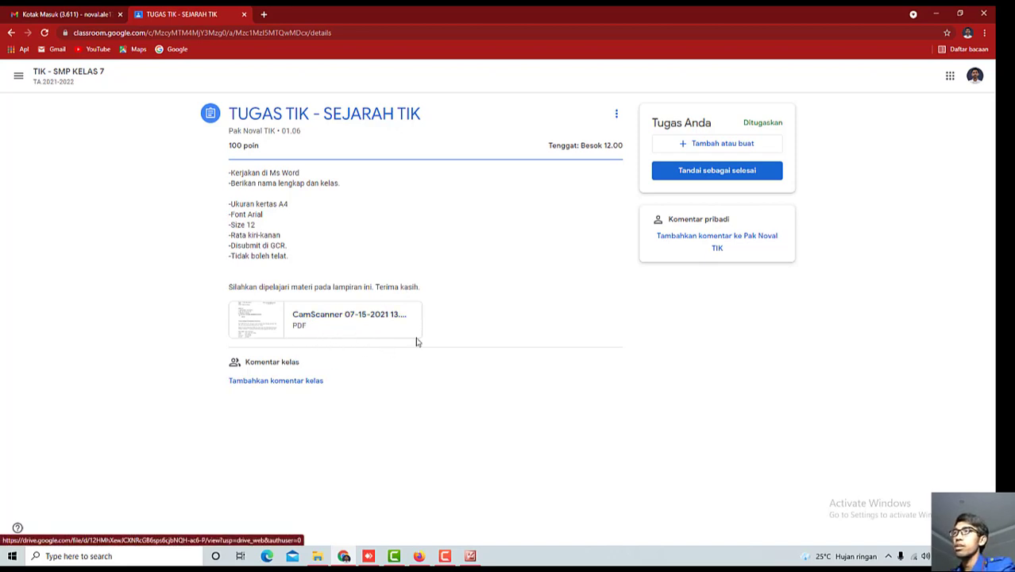
Step: Post the two-line class comment "Baik pak siap. Perlu dikirim di email juga atau tidak pak? Materinya boleh sy browsing dari internet tidak pak?" under the assignment
click(257, 388)
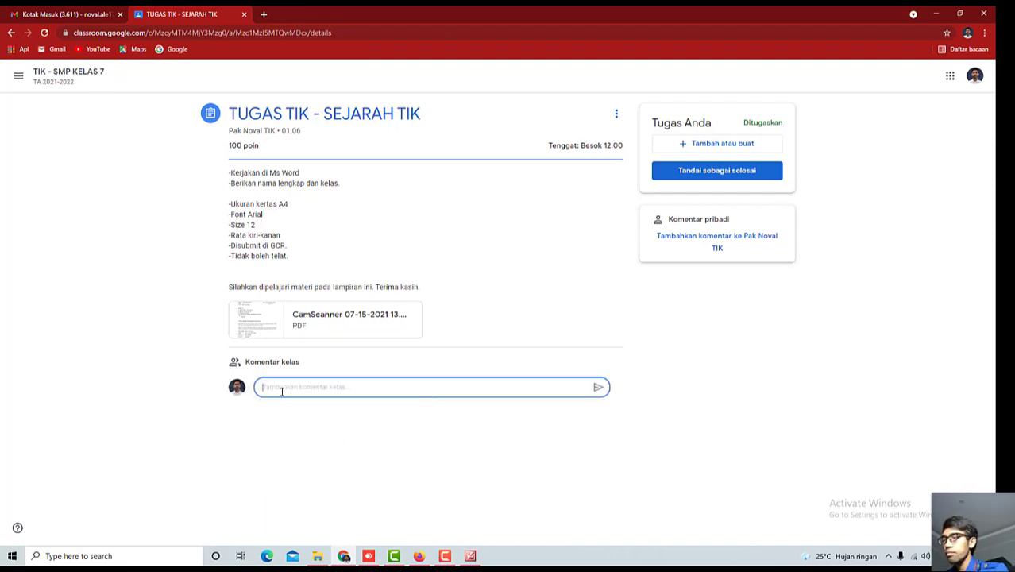
text(Baik pak siap.)
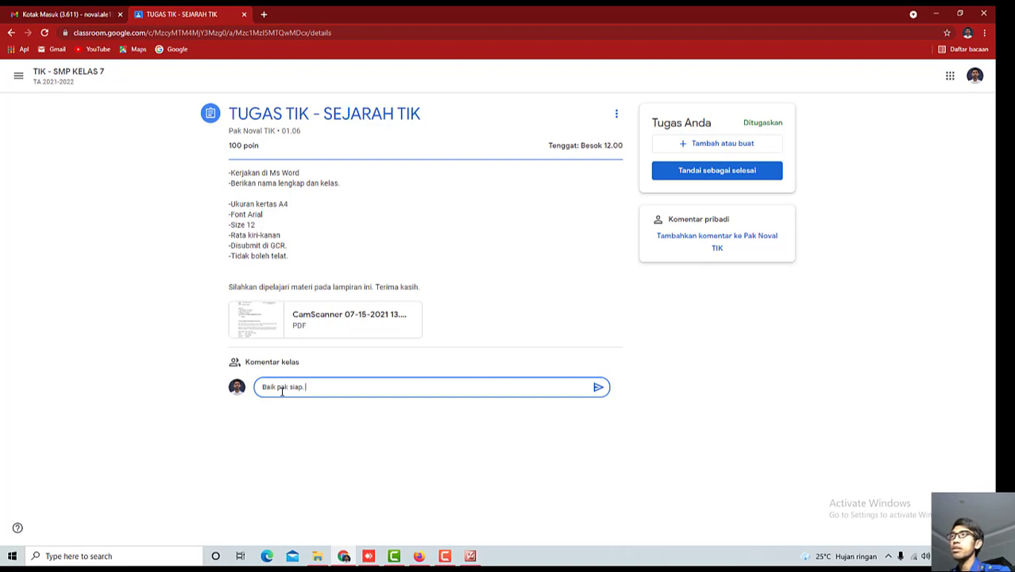
text(Perlu d)
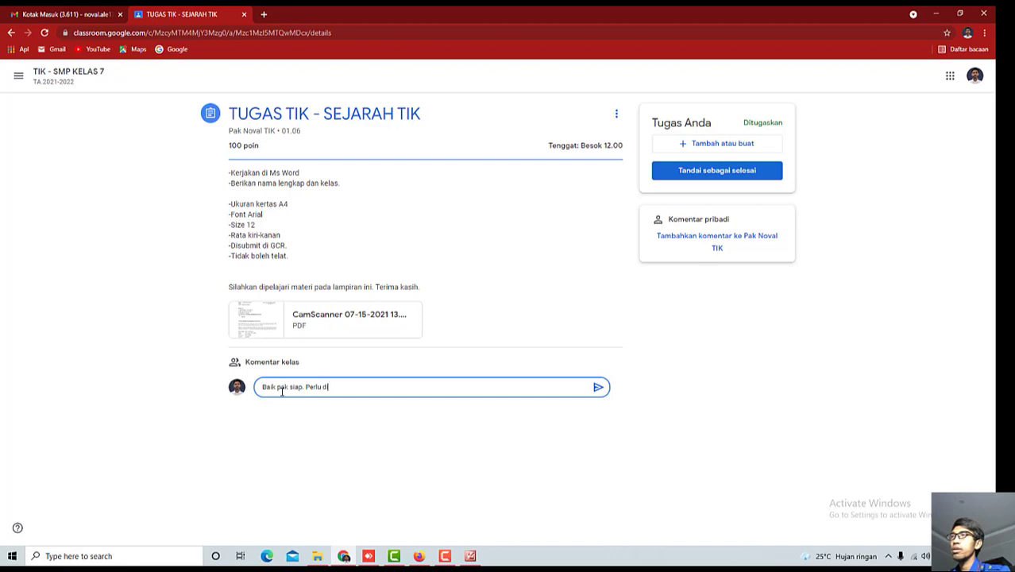
text(ikirim di email)
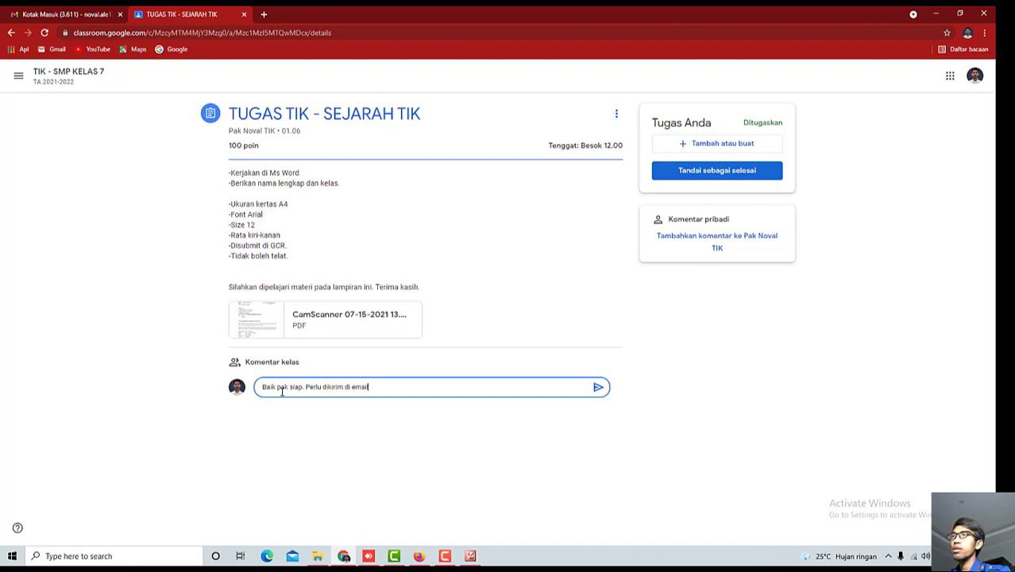
text( juga atau tidak pa)
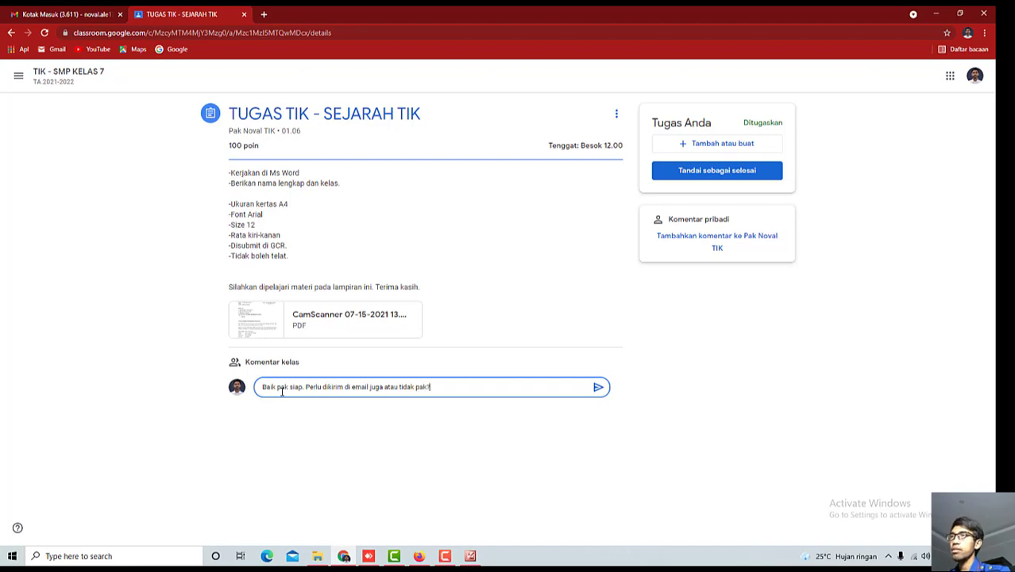
text(k?)
key(Return)
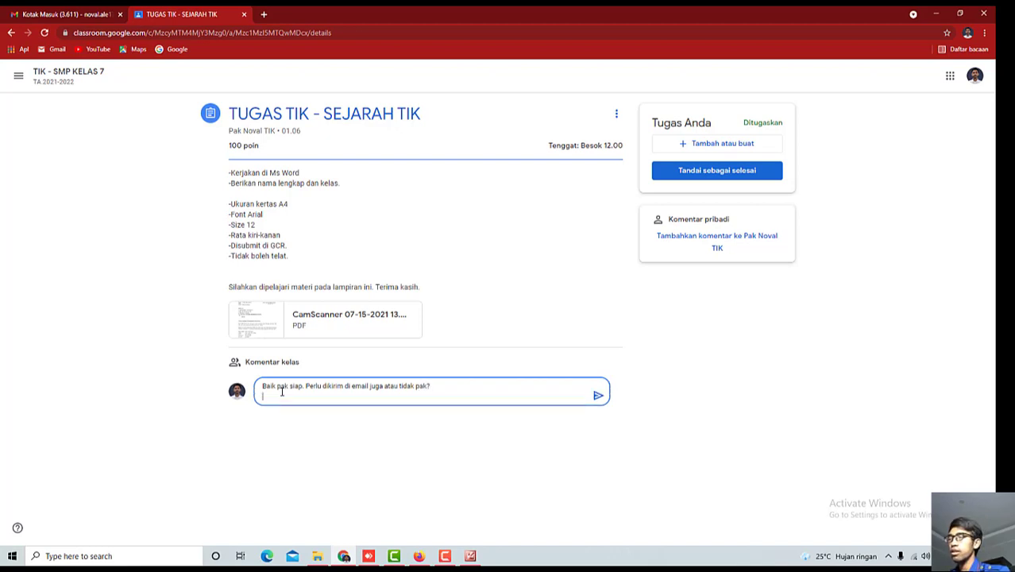
text(Materinya boleh sy browsing)
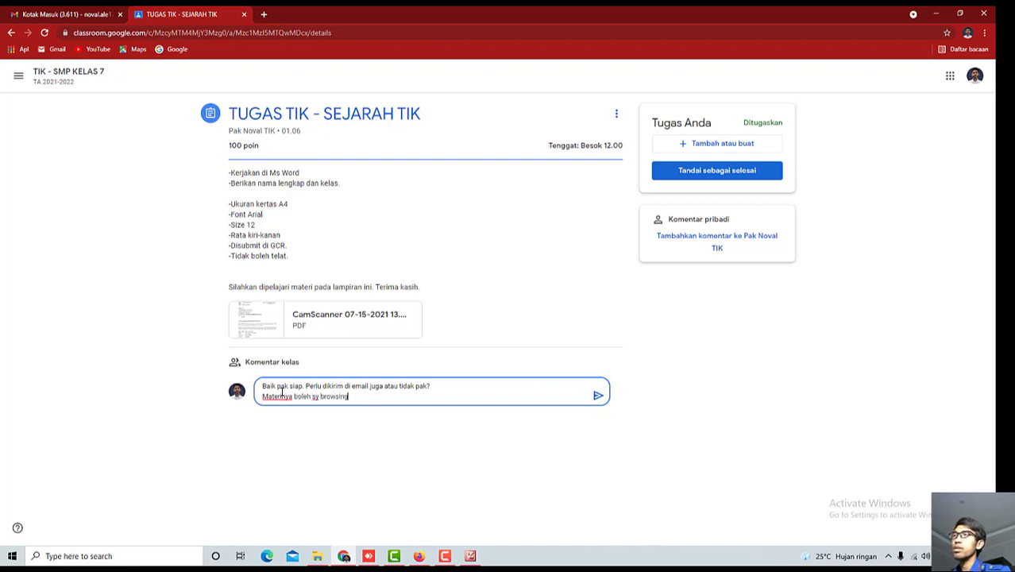
text( dari go)
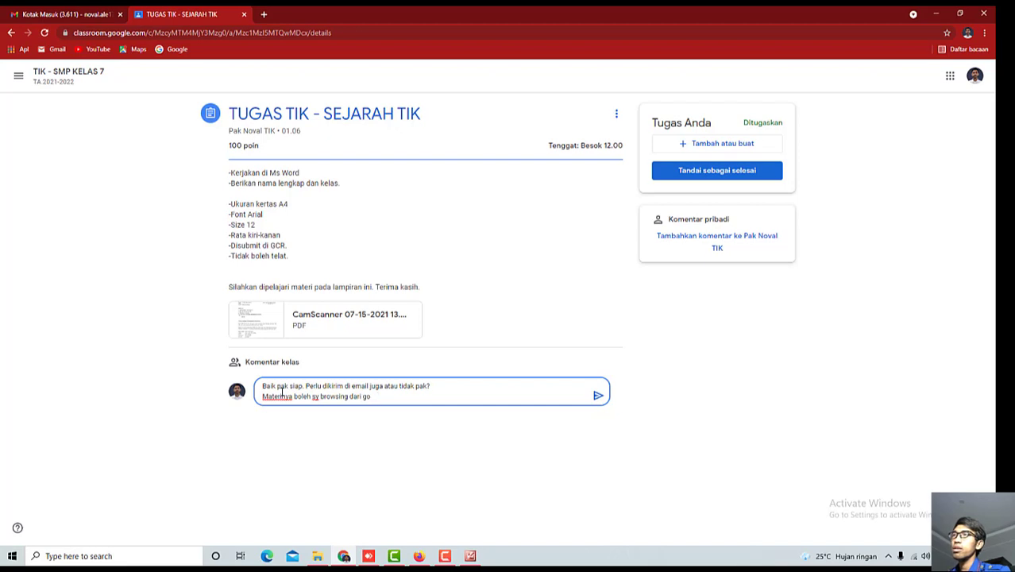
text(oginternet tidak pak?)
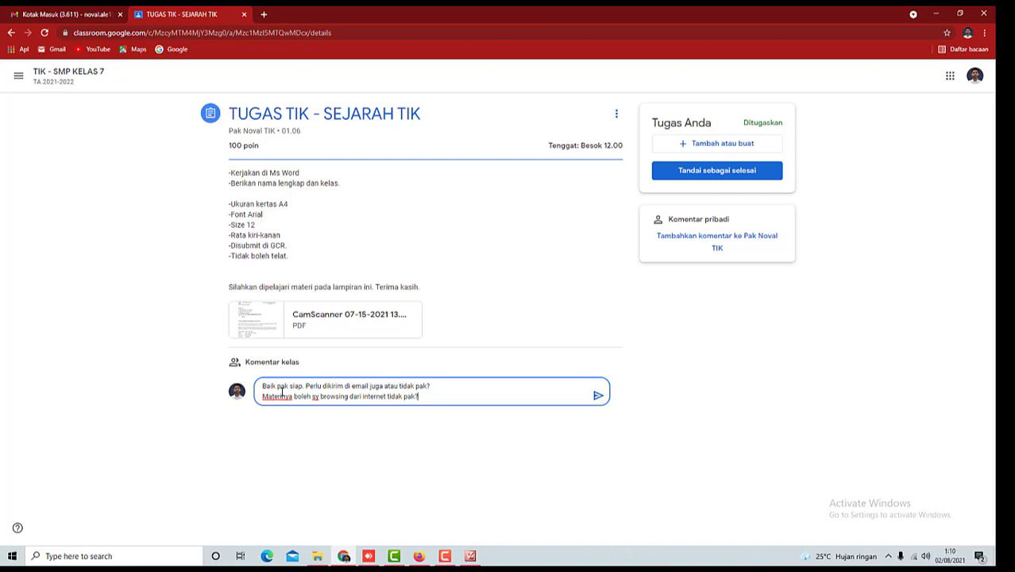
click(598, 394)
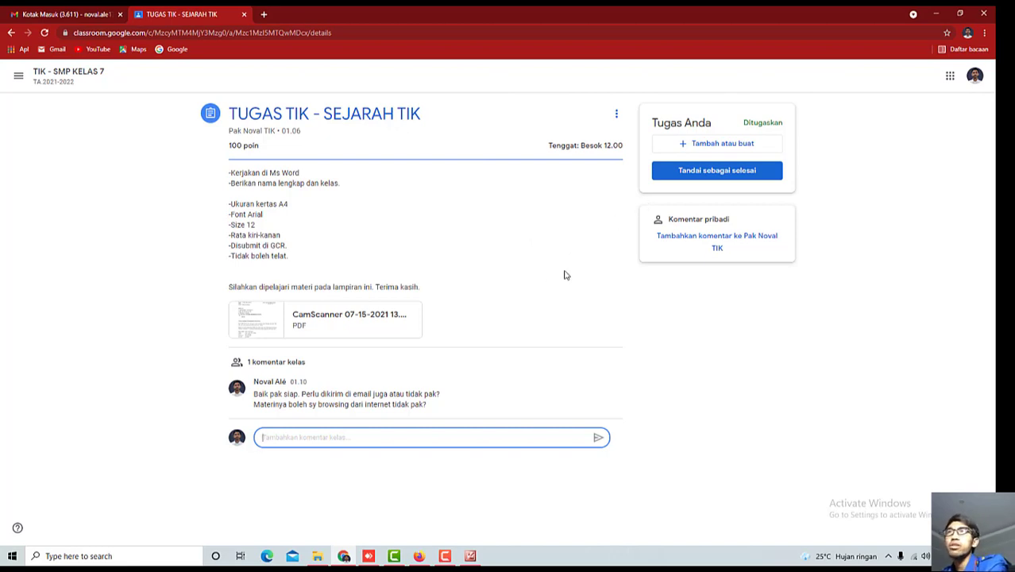
Step: Switch to File Explorer and rename the "Belajar Ms Word Pemula Edisi 1" Word file in Documents as "Contoh - Bahan untuk submit tugas"
click(317, 556)
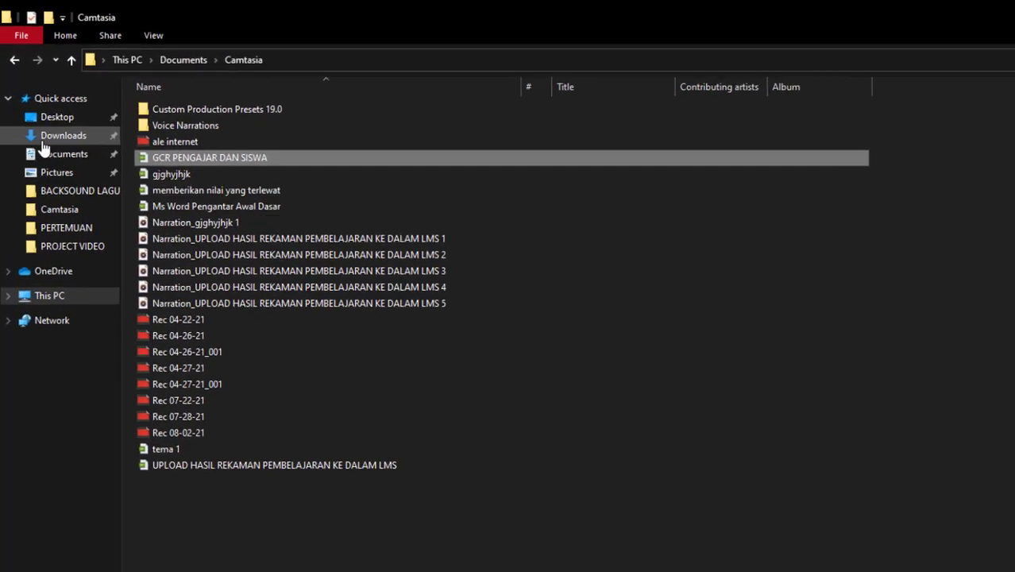
click(45, 151)
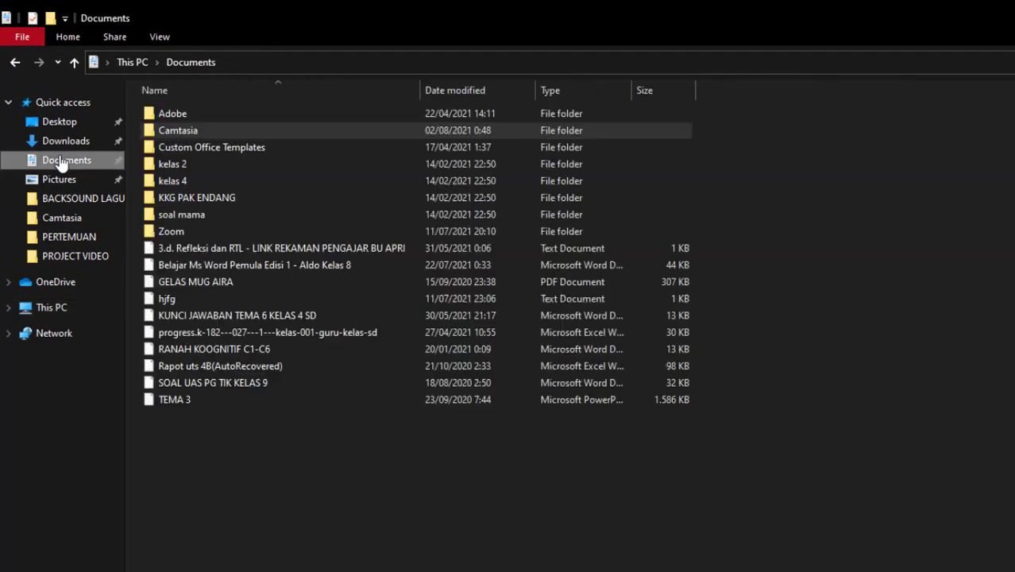
click(191, 265)
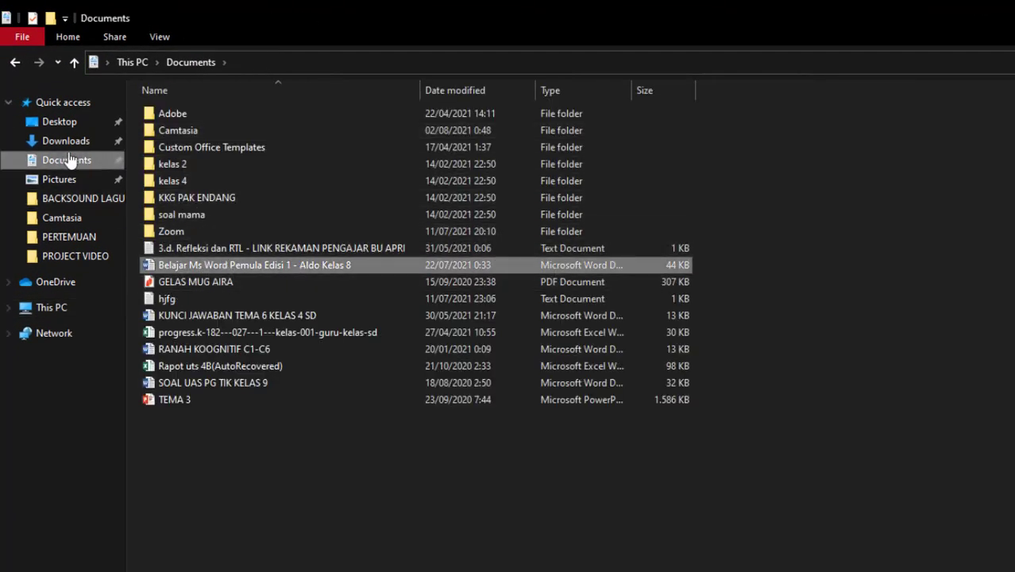
click(280, 271)
click(280, 271)
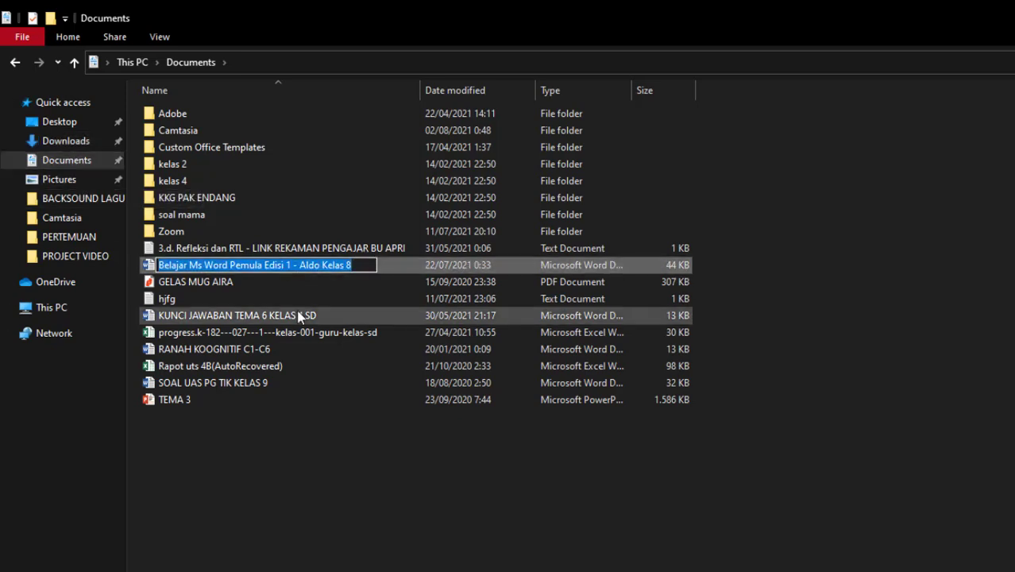
text(Bahan untuk submit tugas)
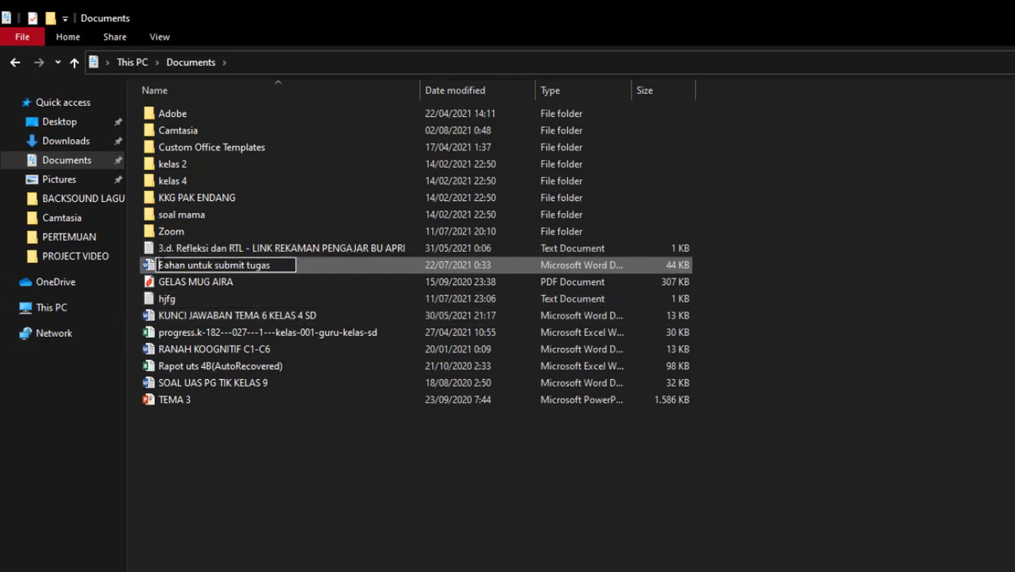
text(Contoh)
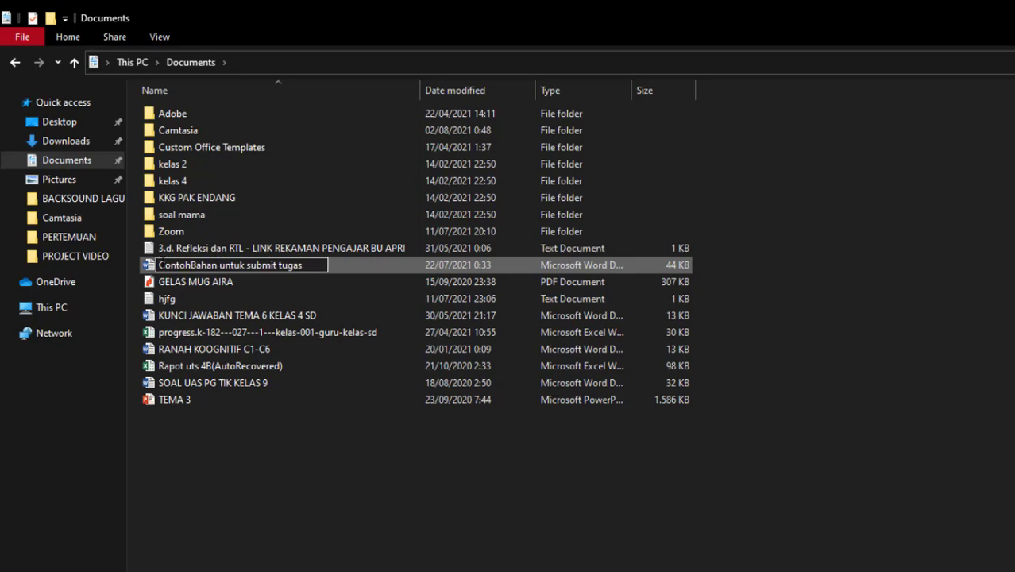
text( -)
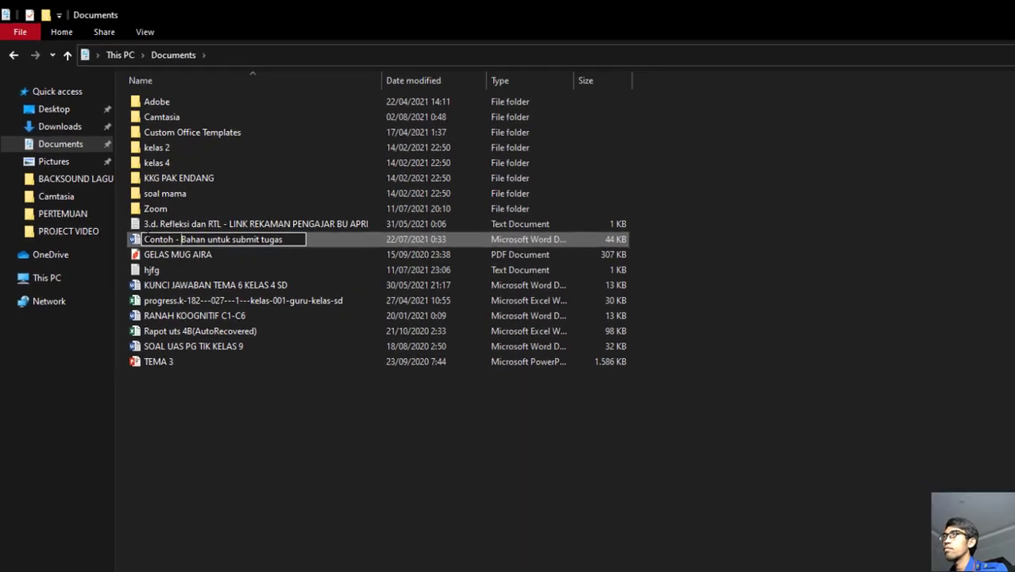
Step: Return to the assignment in Chrome, start adding a Google Drive file to the student's work and browse the recent files
key(alt+Tab)
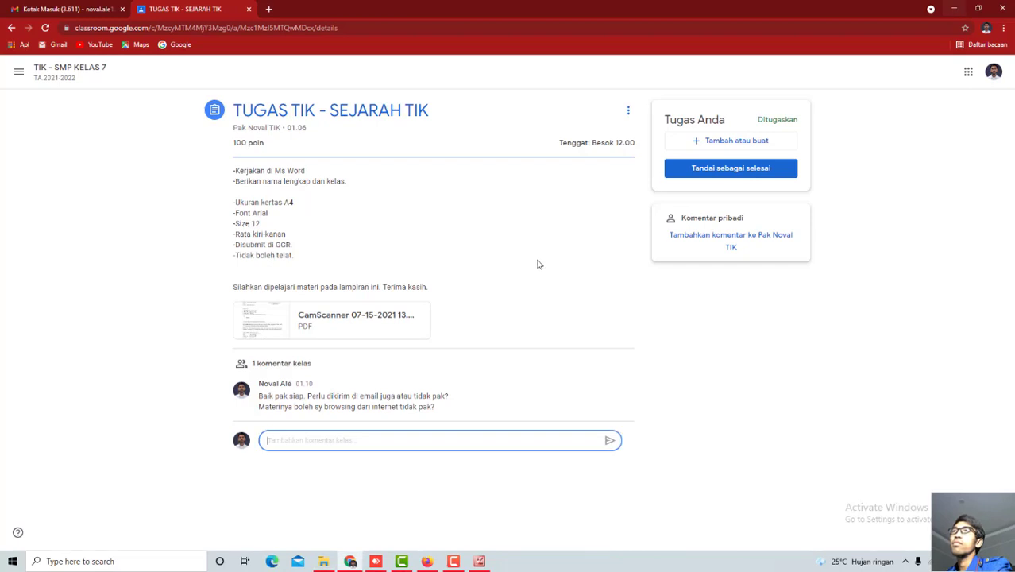
click(508, 275)
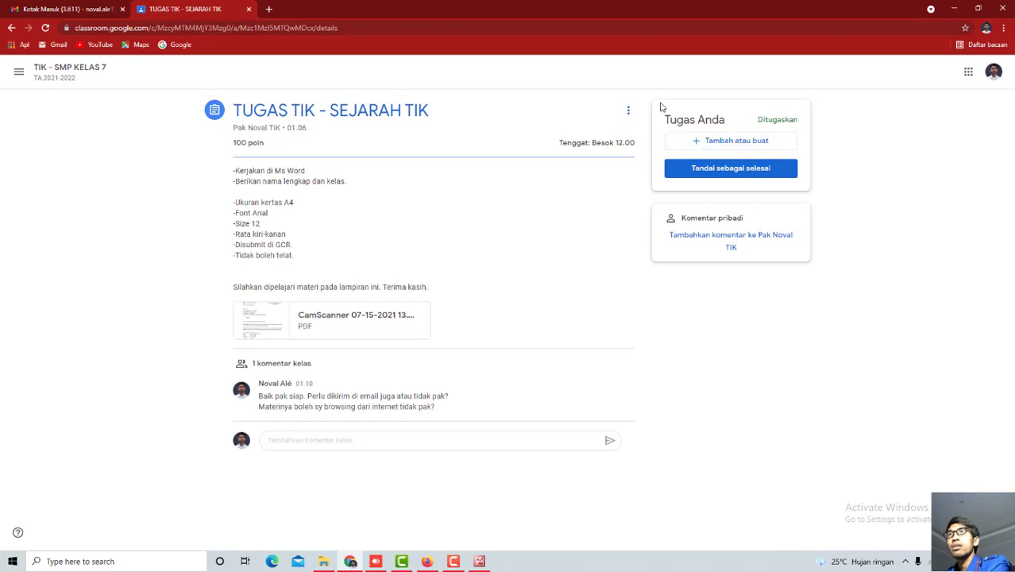
click(723, 143)
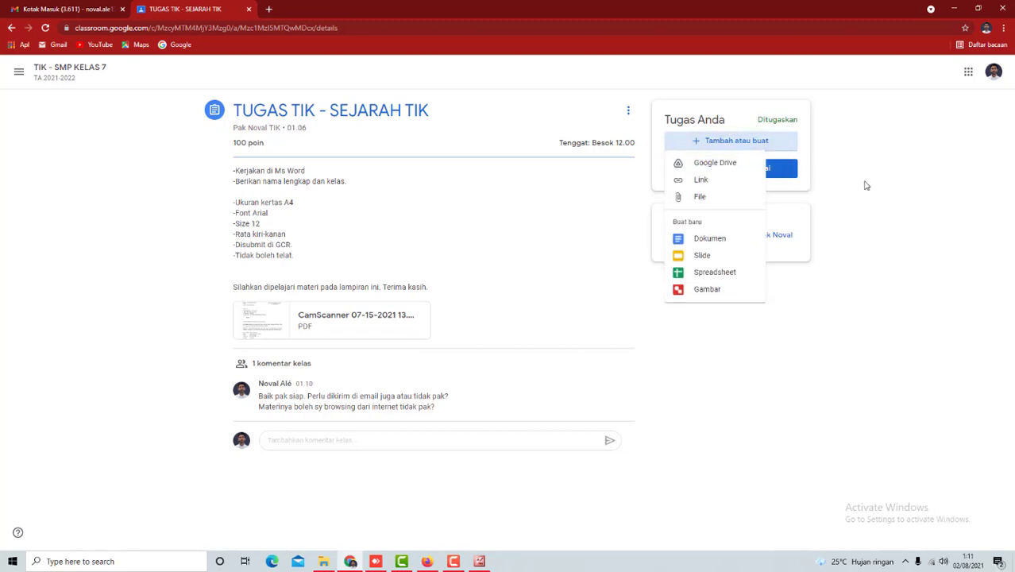
click(712, 164)
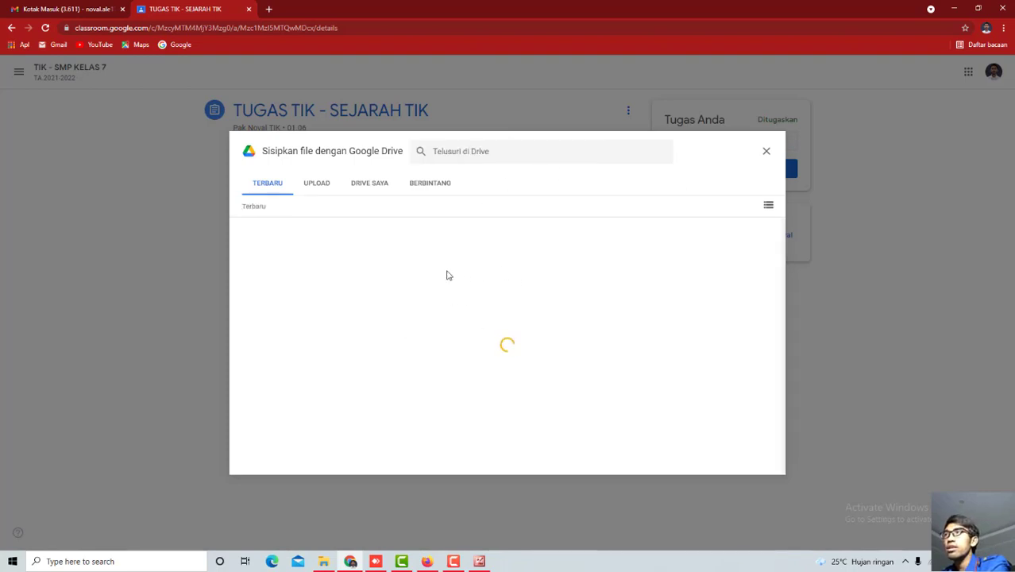
scroll(420, 294, down, 2)
scroll(477, 317, up, 2)
scroll(356, 270, down, 2)
scroll(356, 269, up, 2)
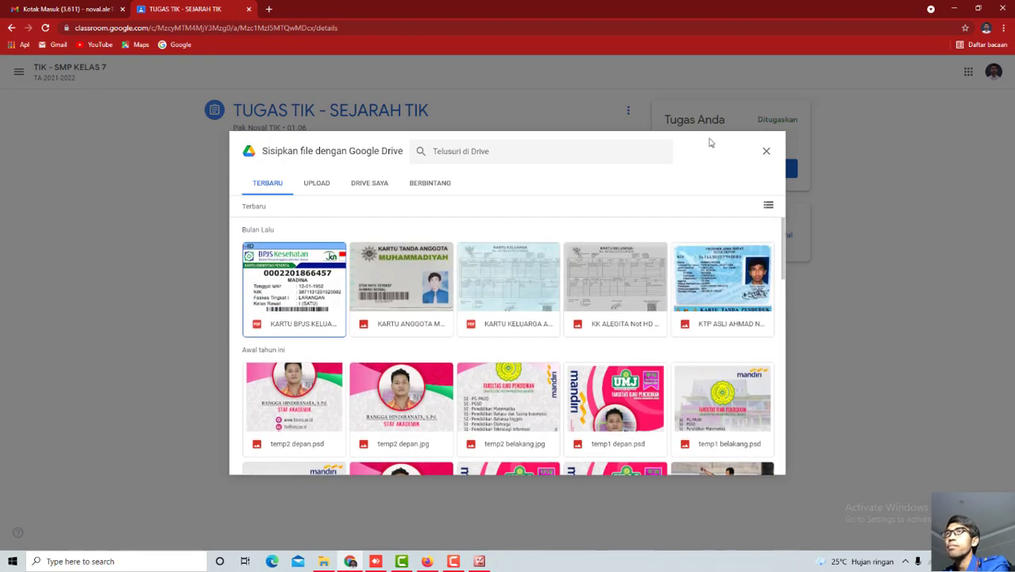
Step: Upload "Contoh - Bahan untuk submit tugas" from the Documents folder as the attachment for the student's work
click(319, 187)
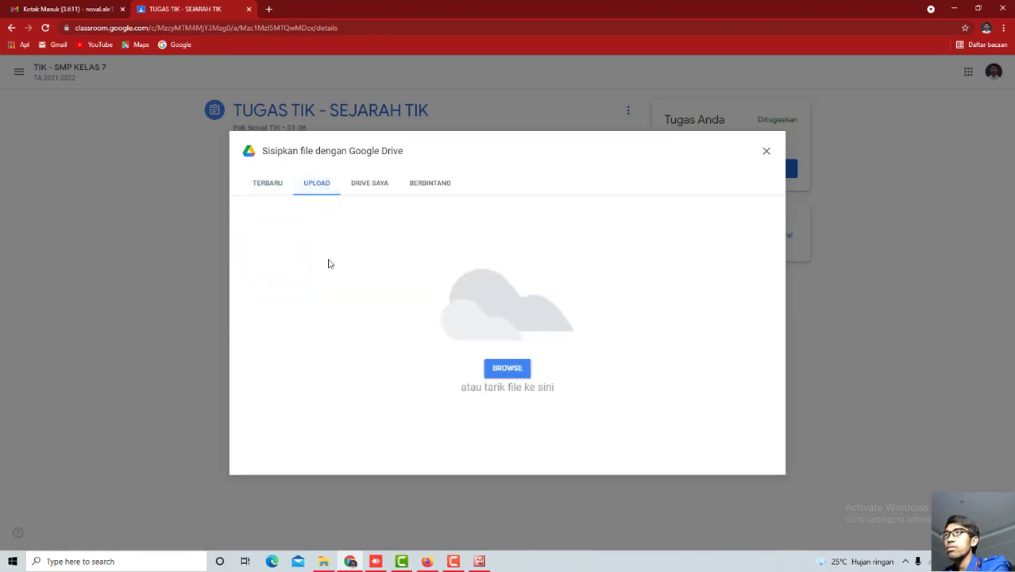
click(514, 370)
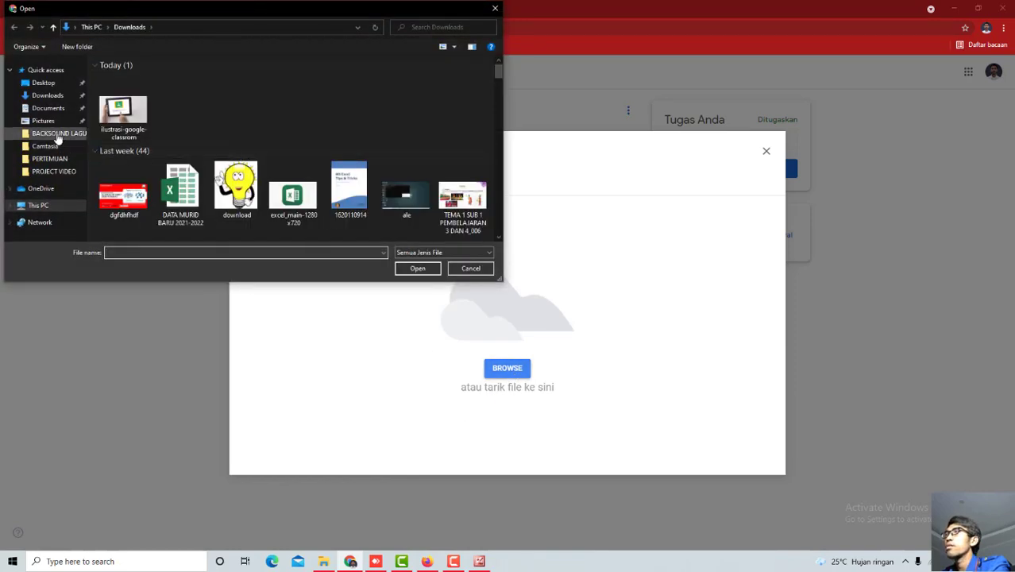
click(55, 113)
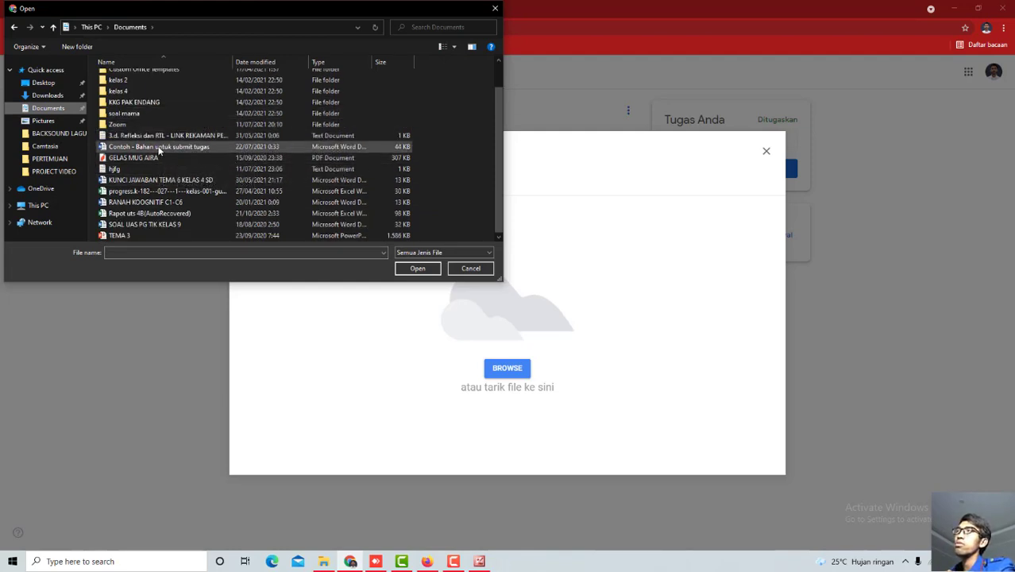
click(159, 150)
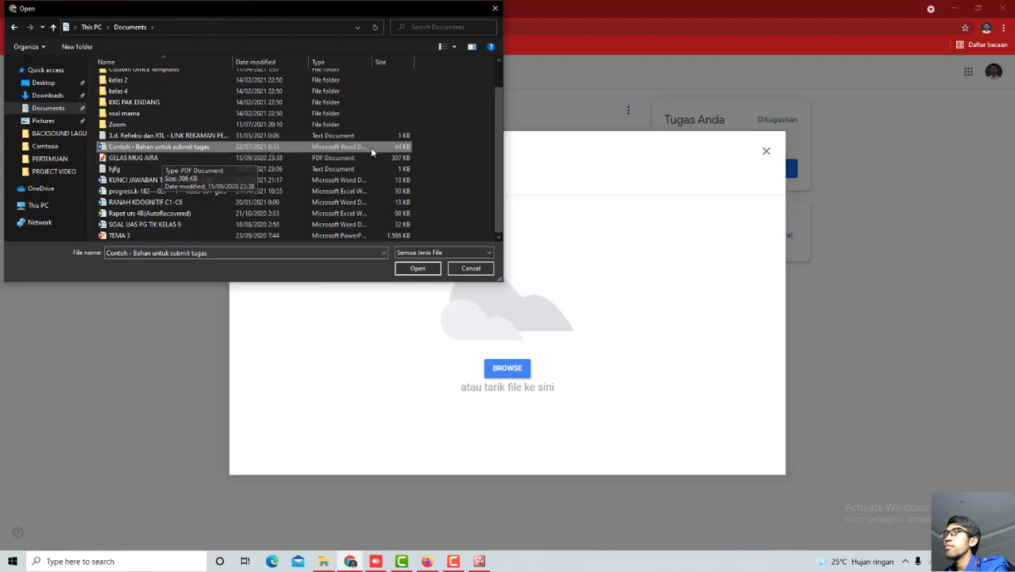
click(204, 139)
click(183, 147)
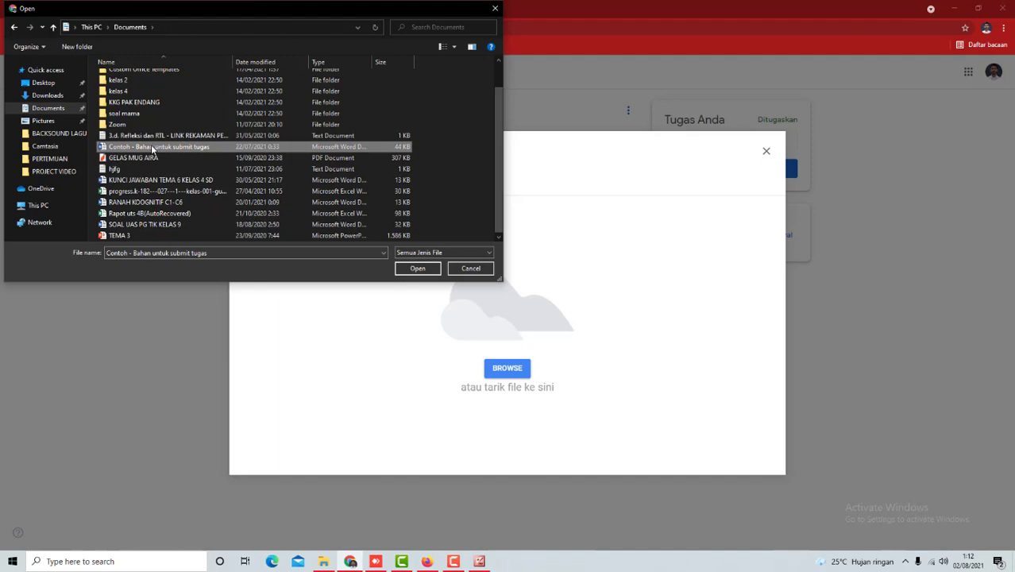
click(425, 268)
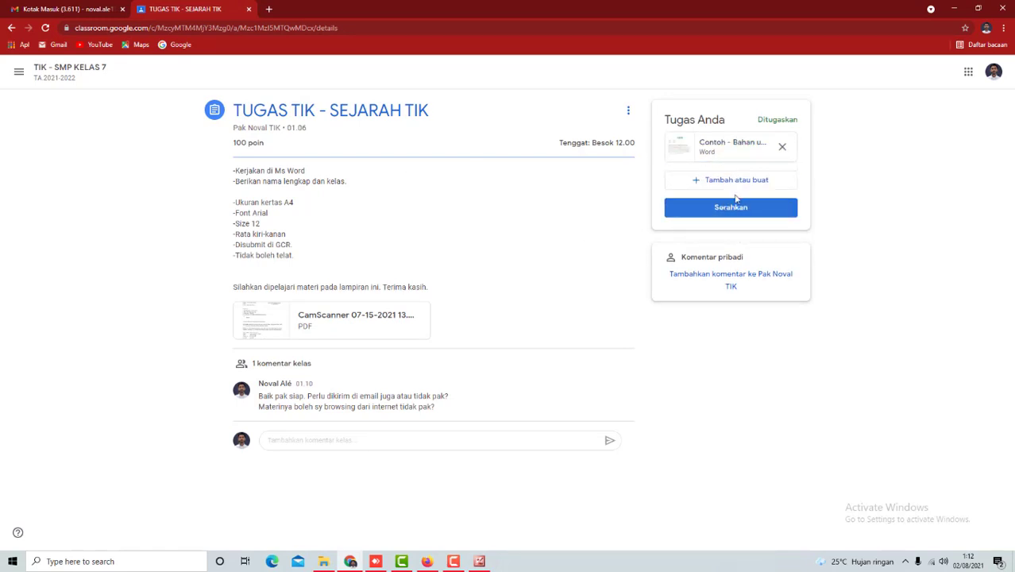
Step: Examine the recent, upload, My Drive and starred sources available for attaching another file to the student's work
click(683, 182)
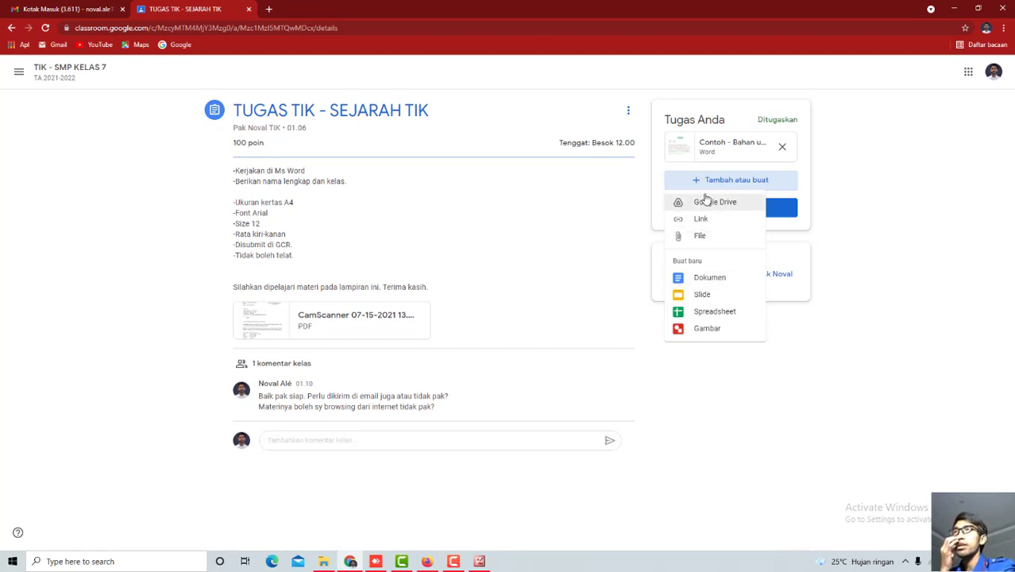
click(699, 236)
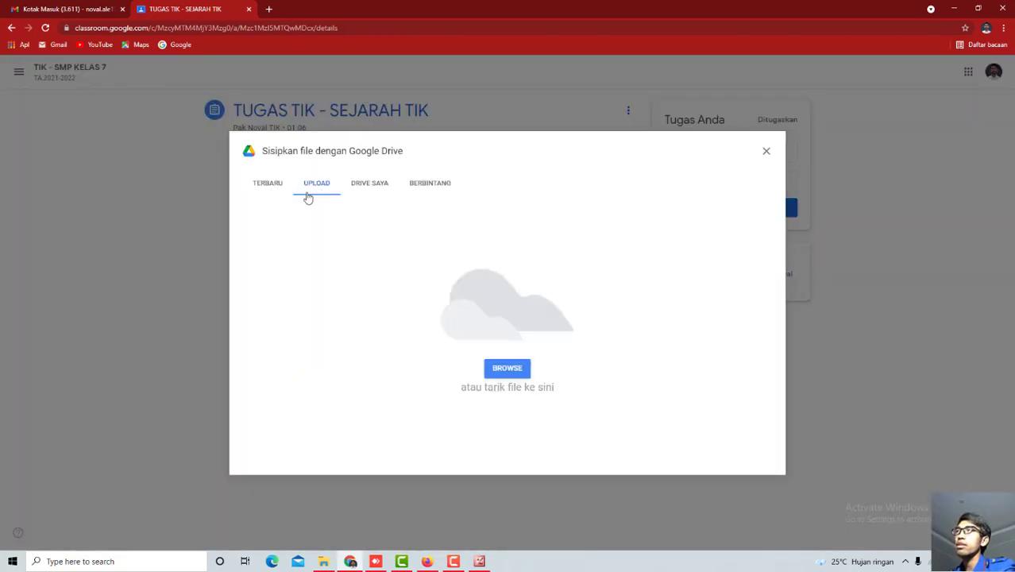
click(266, 188)
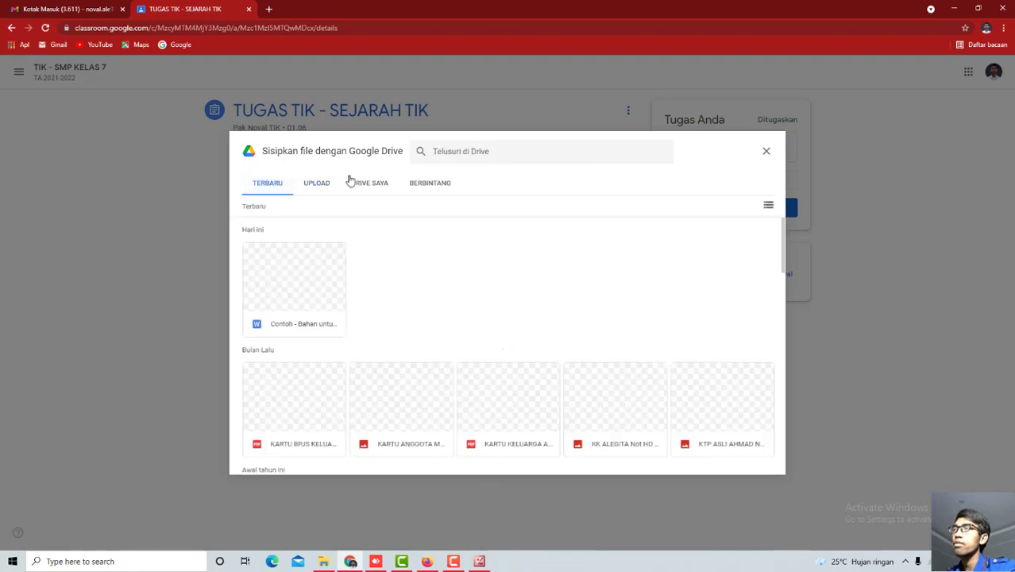
click(321, 185)
click(375, 190)
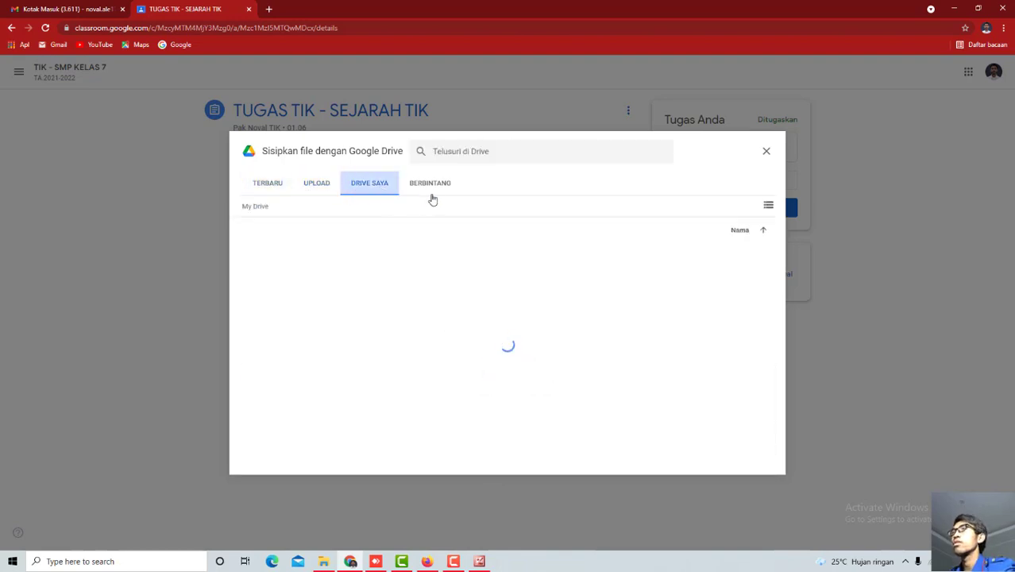
click(440, 191)
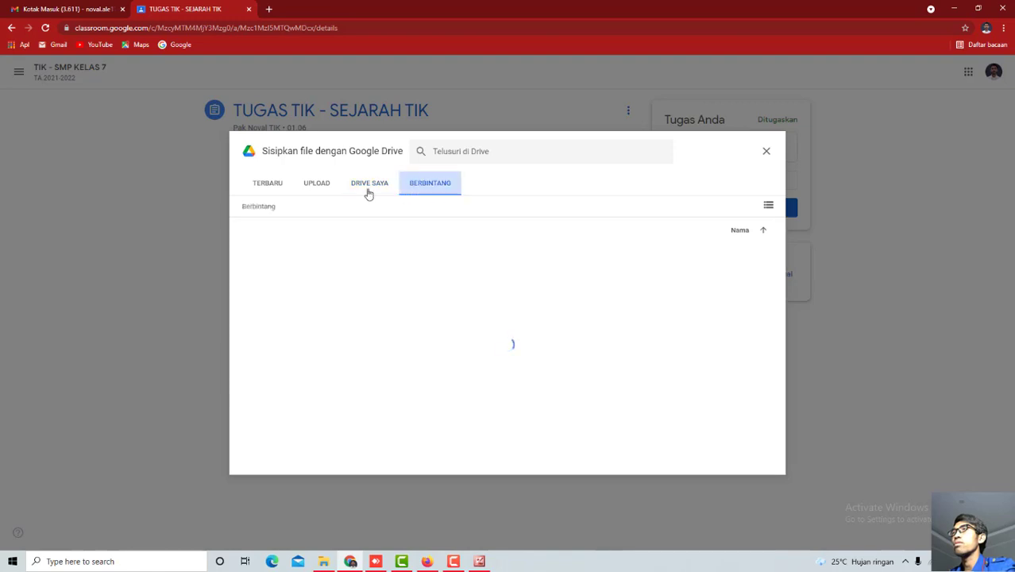
click(310, 185)
click(286, 184)
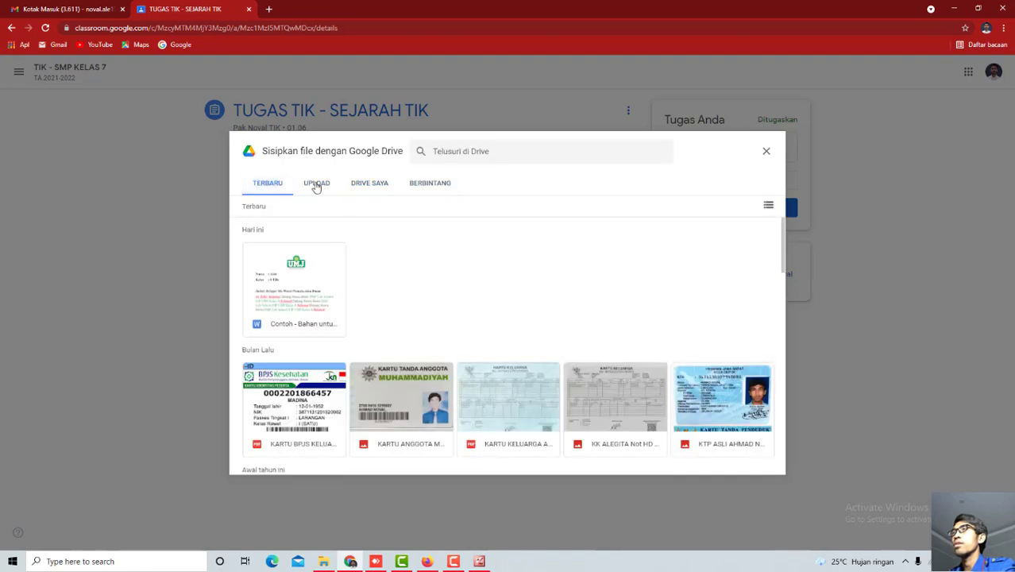
click(377, 191)
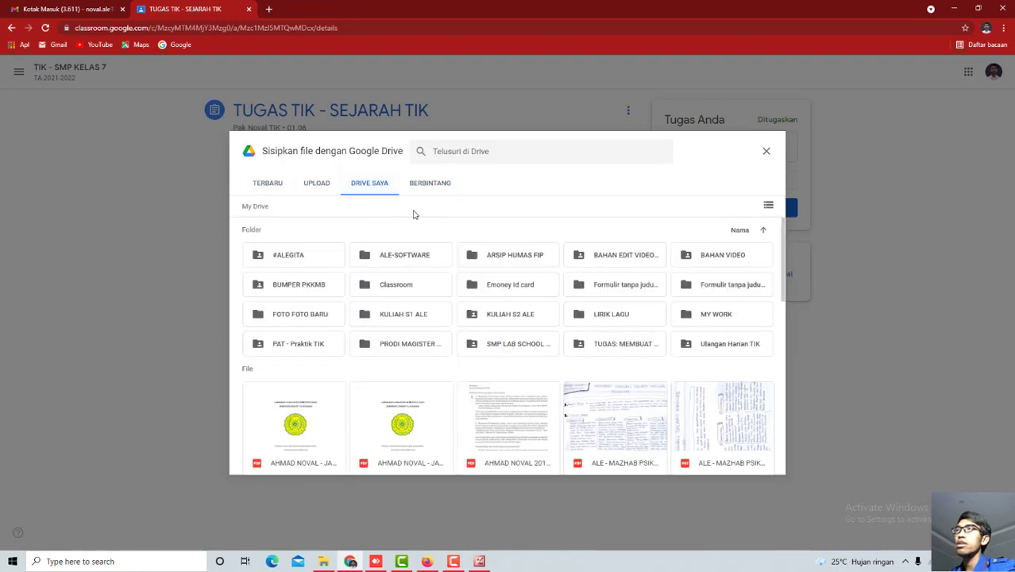
scroll(401, 272, down, 3)
scroll(401, 274, up, 3)
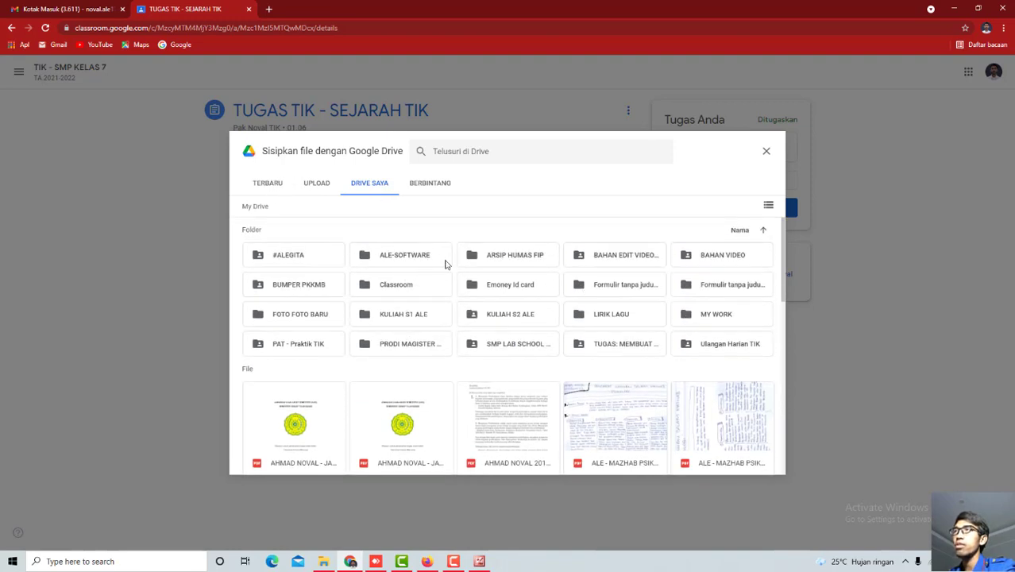
click(311, 188)
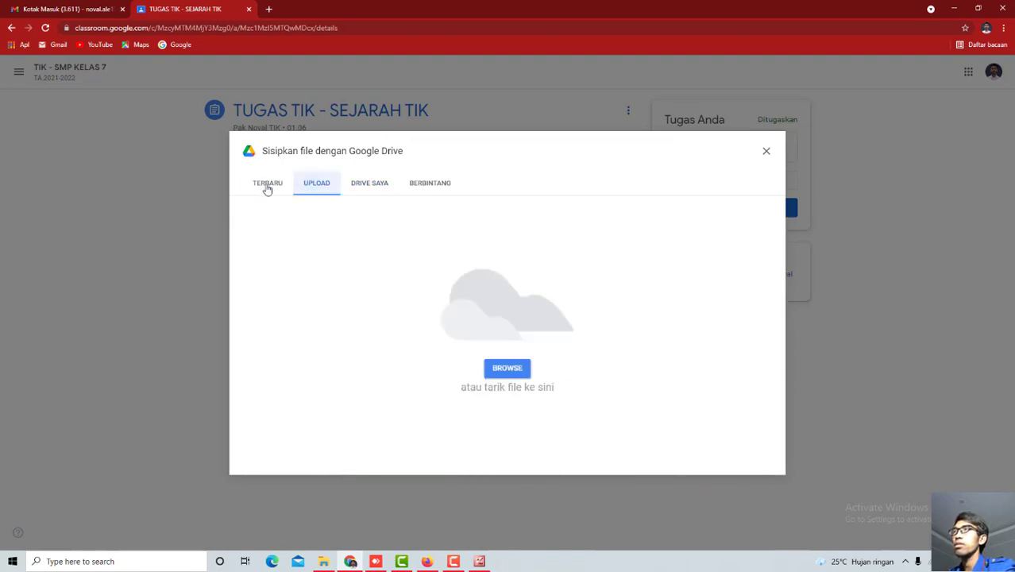
click(264, 187)
click(767, 152)
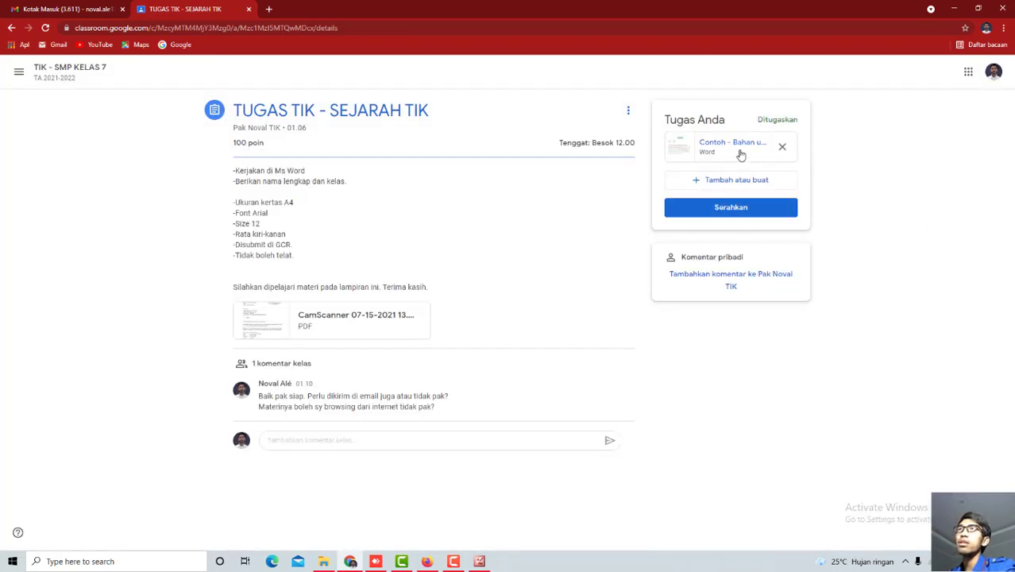
click(717, 183)
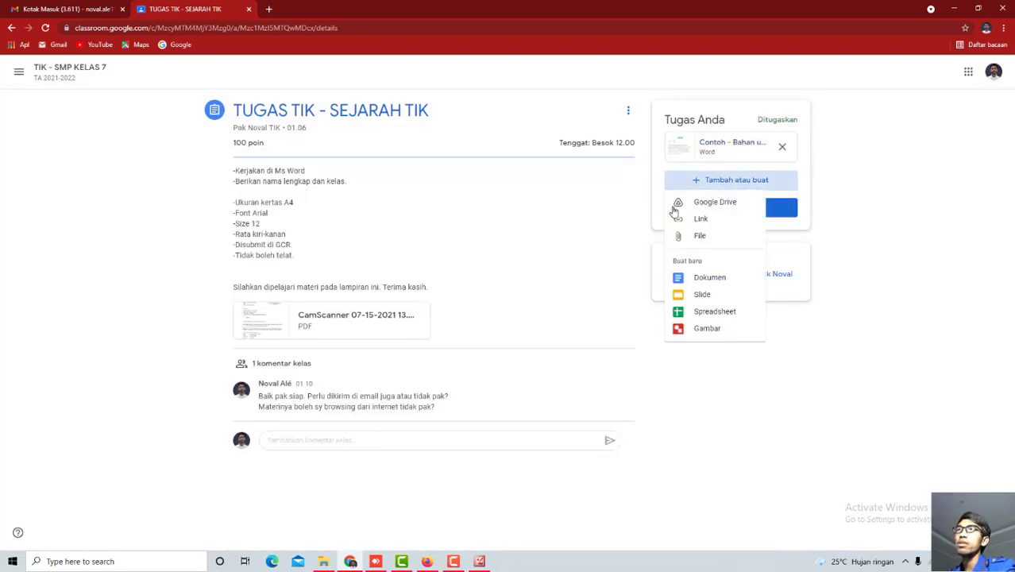
click(707, 238)
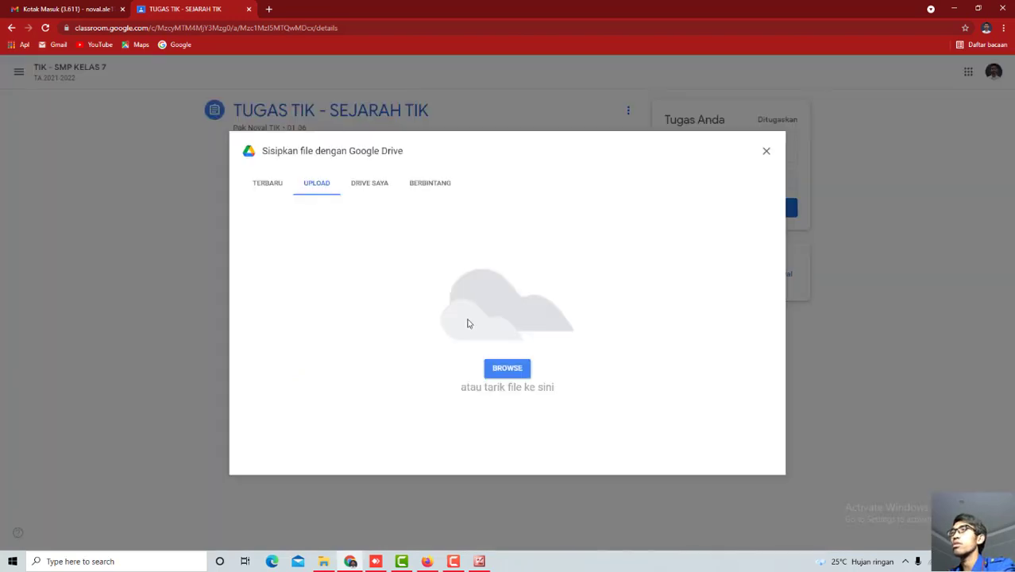
click(507, 368)
scroll(135, 181, down, 2)
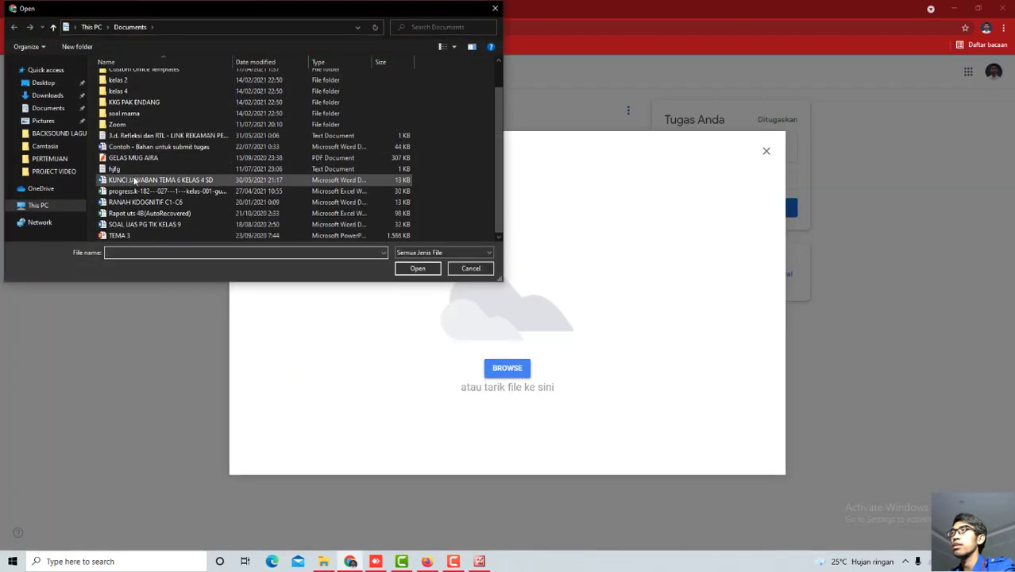
click(477, 269)
click(767, 152)
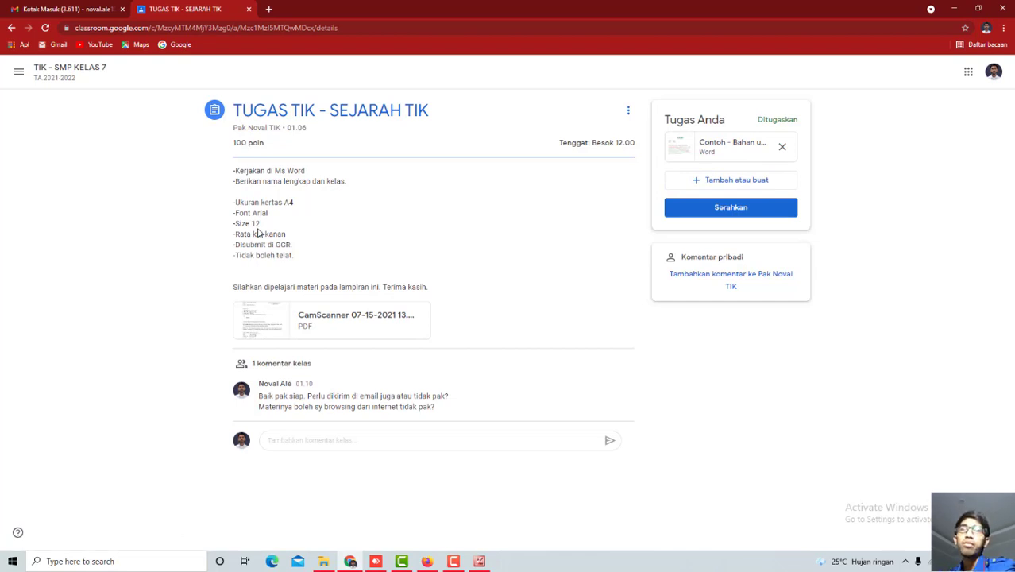
drag(236, 171, 309, 267)
click(231, 174)
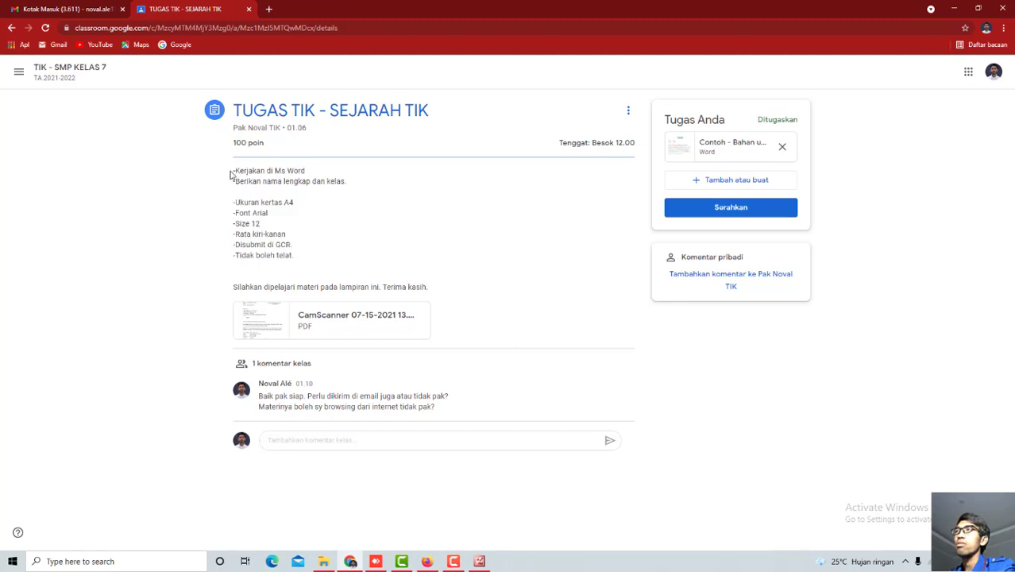
drag(235, 174, 351, 256)
click(395, 257)
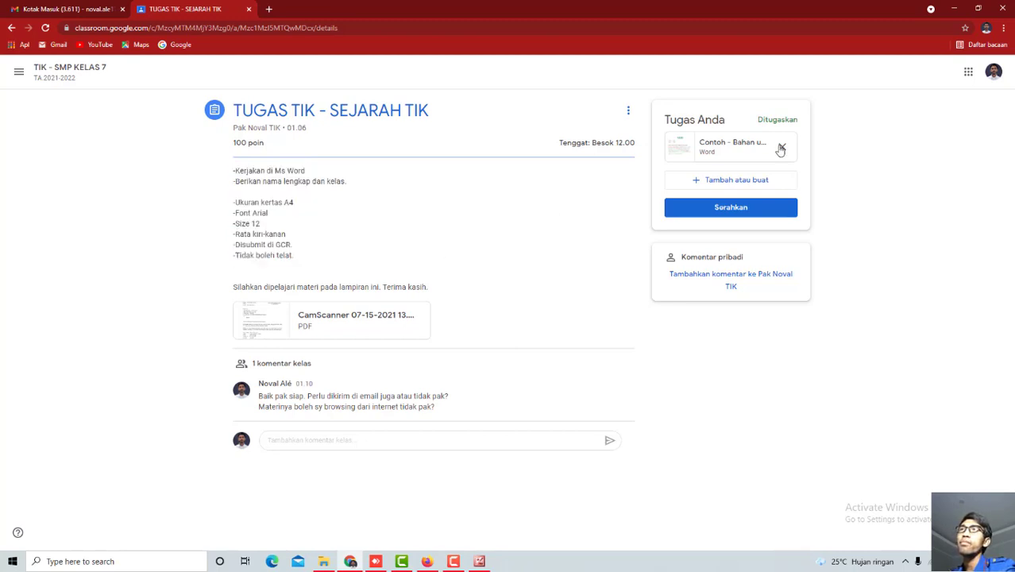
click(739, 180)
click(545, 215)
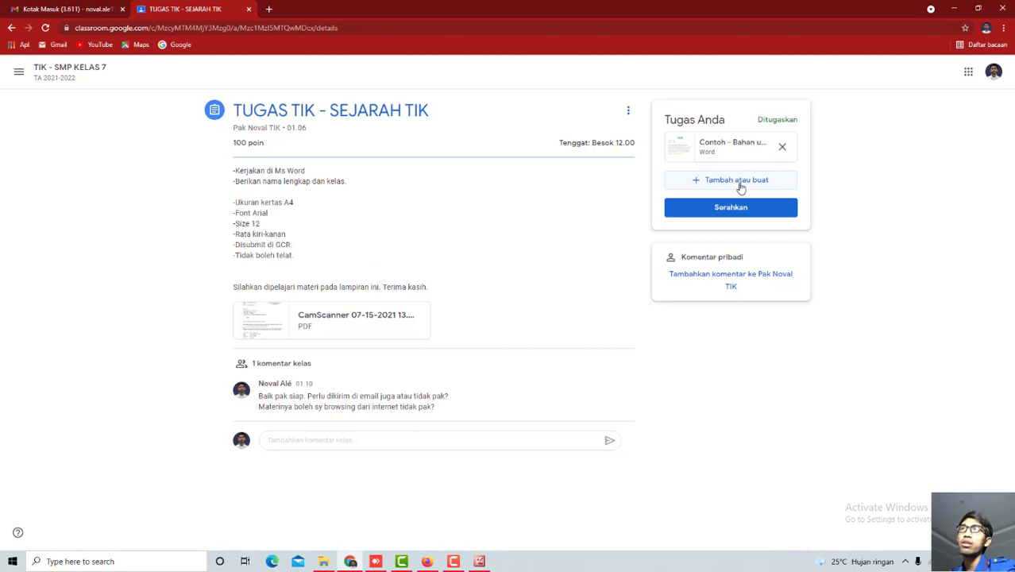
Step: Upload the "GELAS MUG AIRA" PDF from the Documents folder as a second attachment to the student's work
click(739, 185)
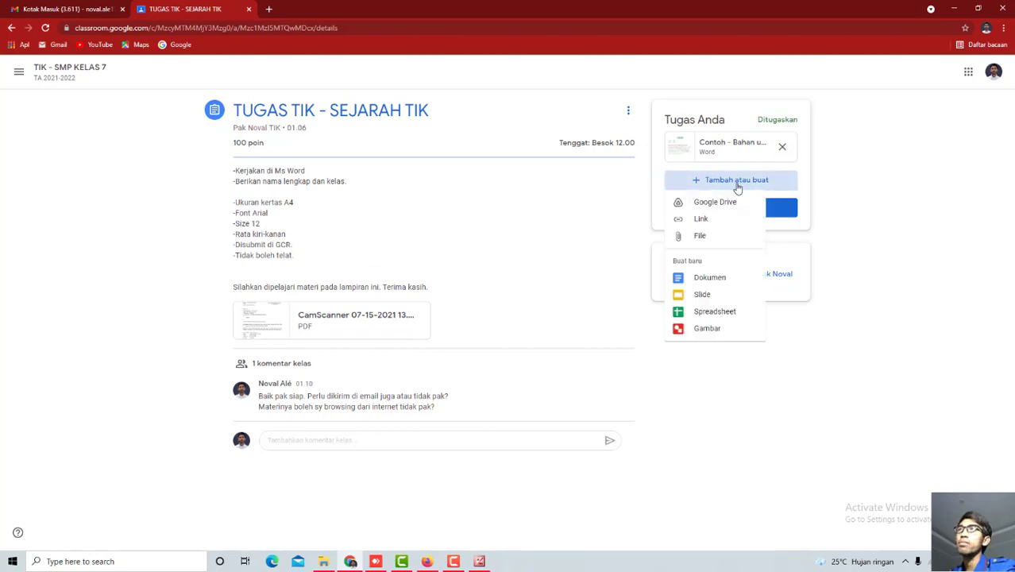
click(697, 238)
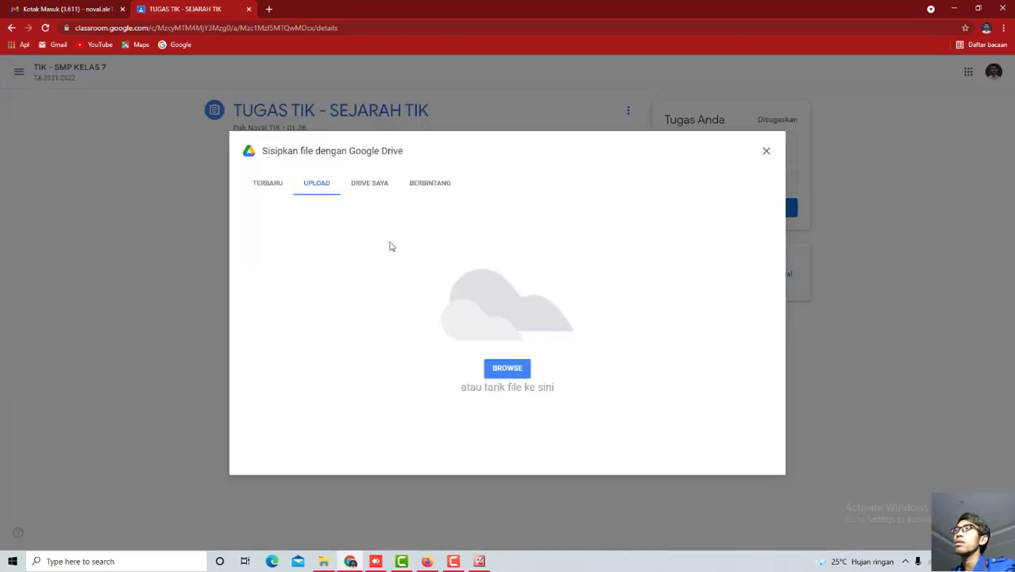
click(520, 370)
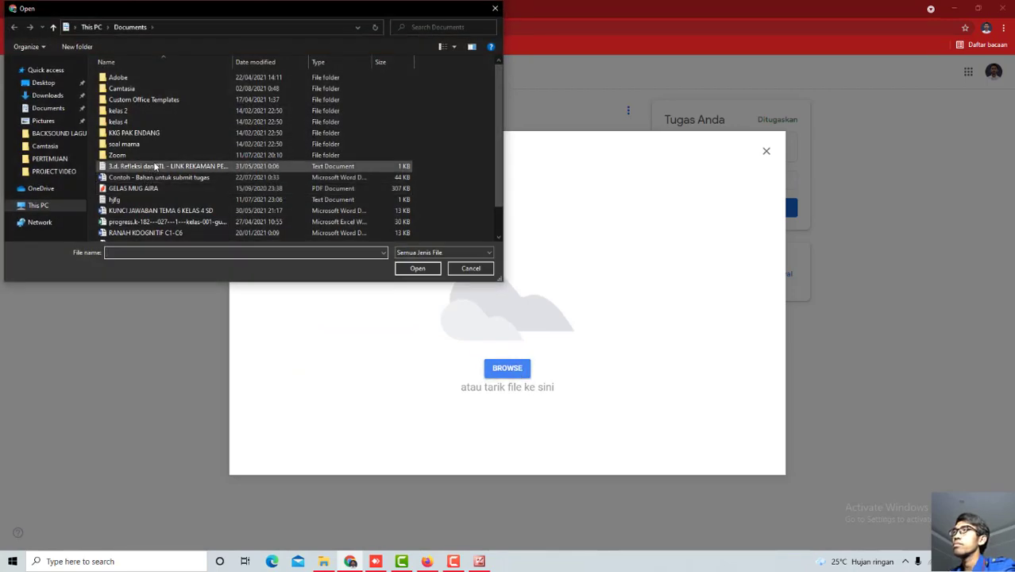
double_click(123, 190)
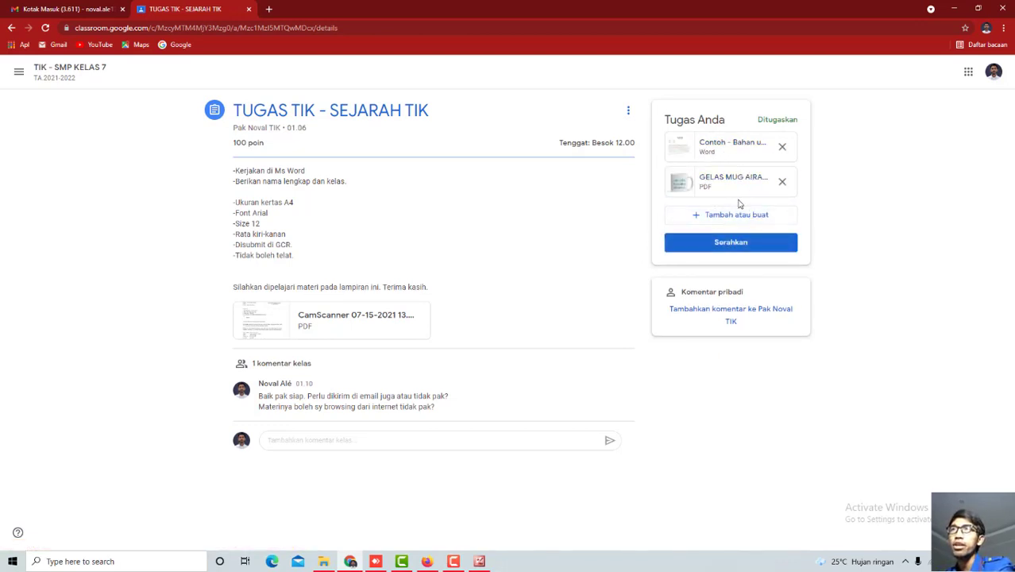
click(726, 216)
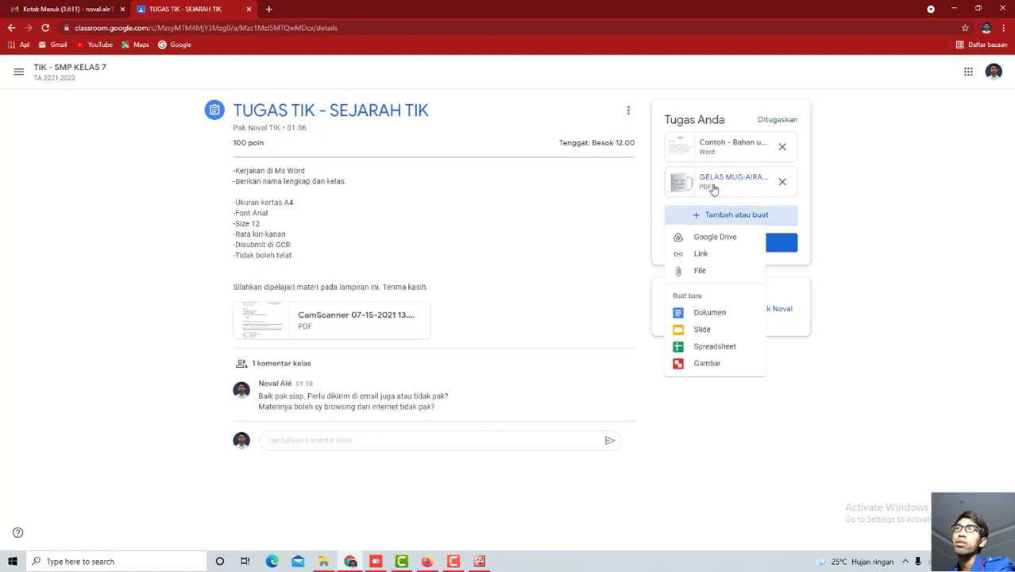
click(697, 254)
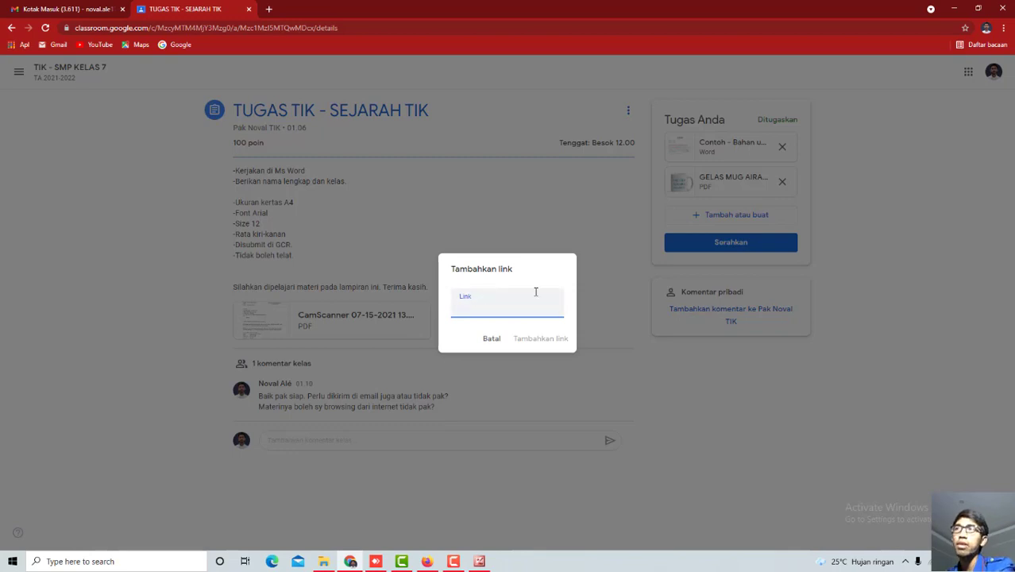
click(485, 338)
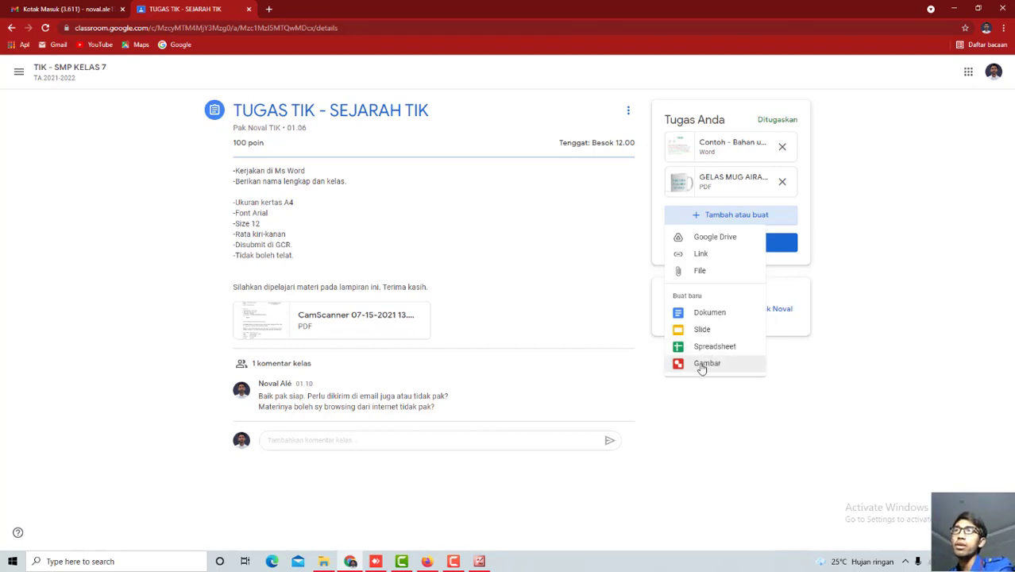
click(628, 373)
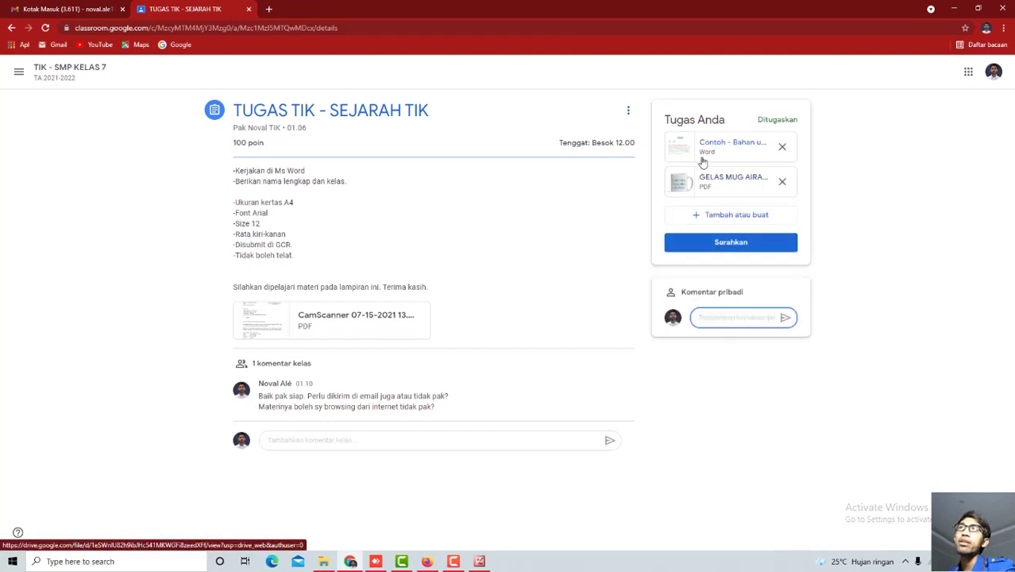
Step: Write the private comment "Pak saya sudah submit tugasnya ya. semoga hasilnya baik. terima kasih pak." to the teacher
click(723, 322)
click(838, 347)
click(724, 315)
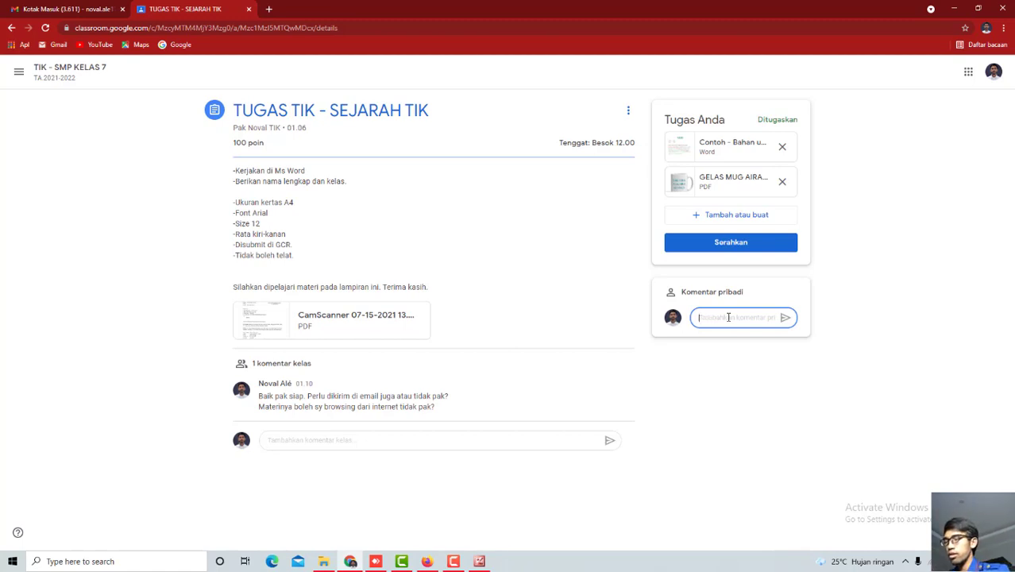
text(Pak saya)
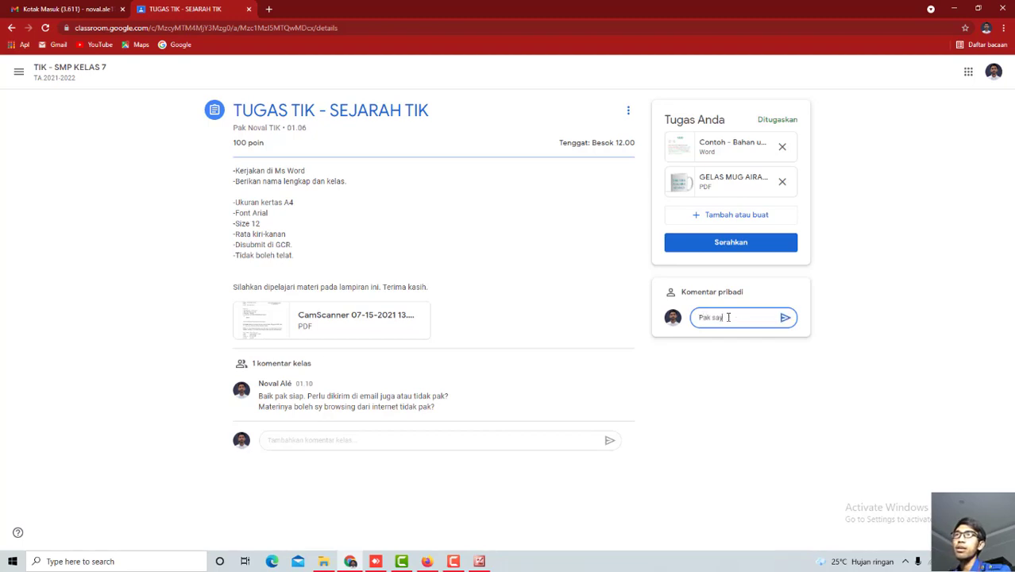
text( sudah kir)
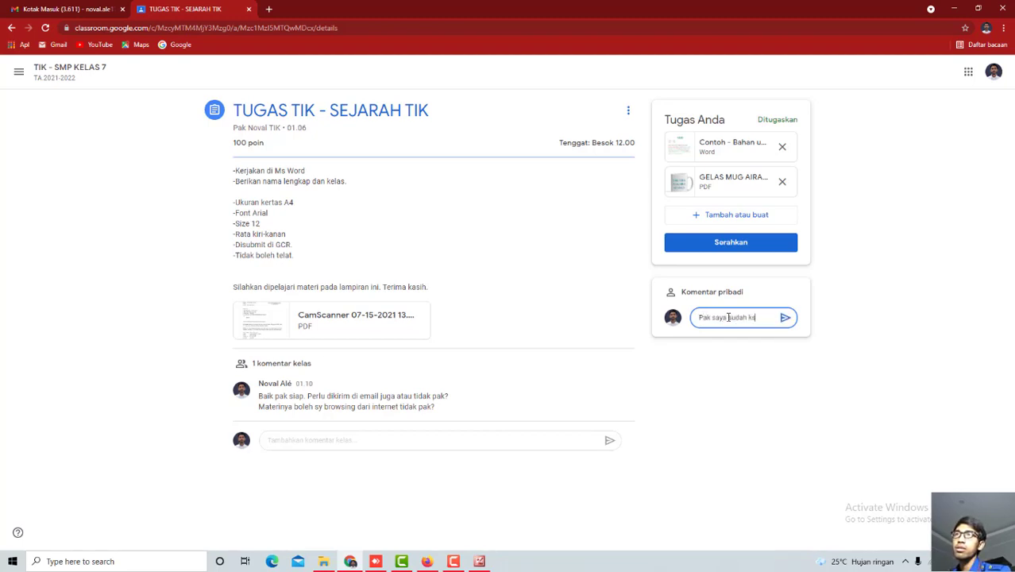
key(BackSpace)
text(submit tugasnya ya)
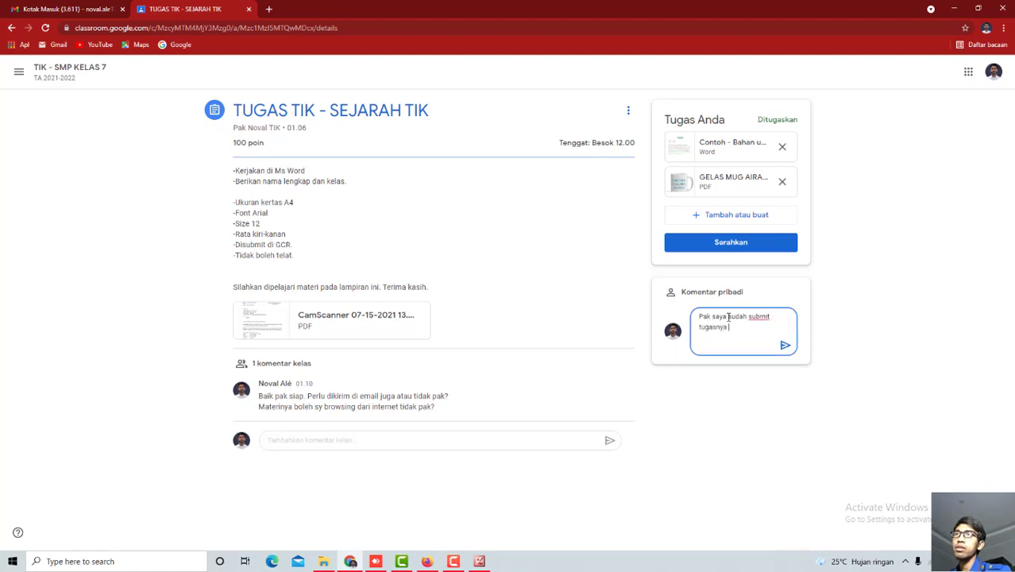
text(.)
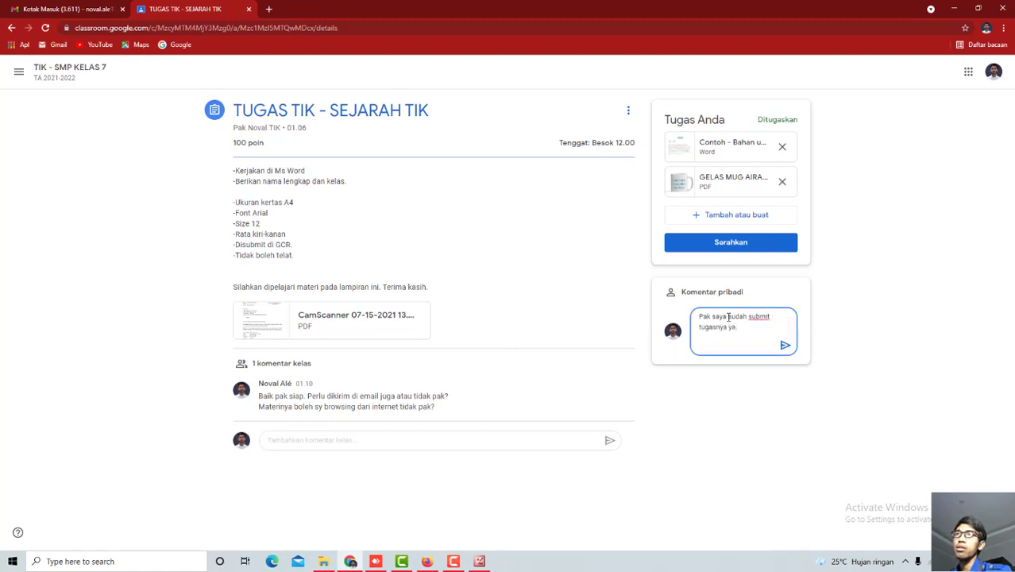
text( semoga hasilnya baik.)
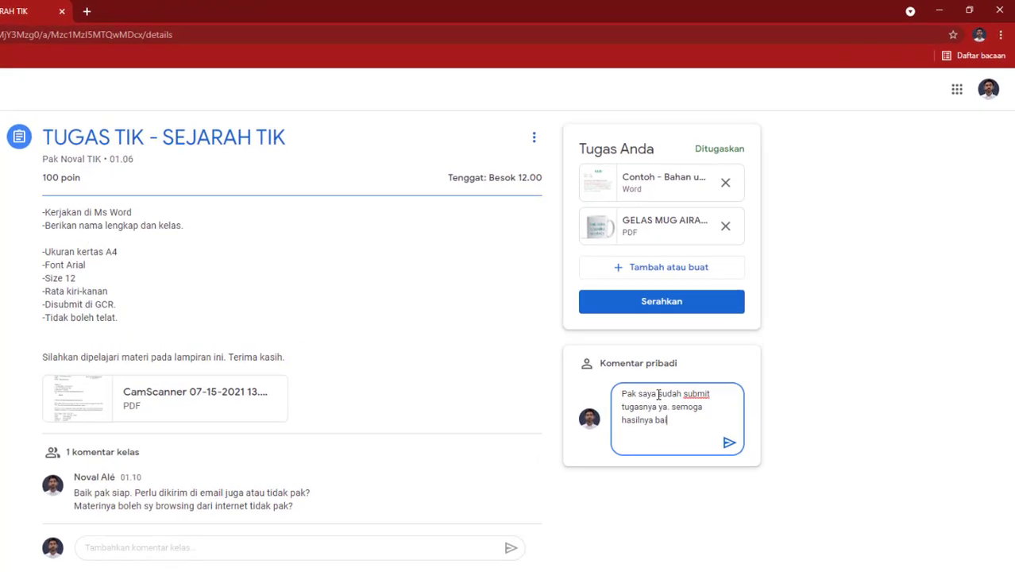
text( terima kasih pak.)
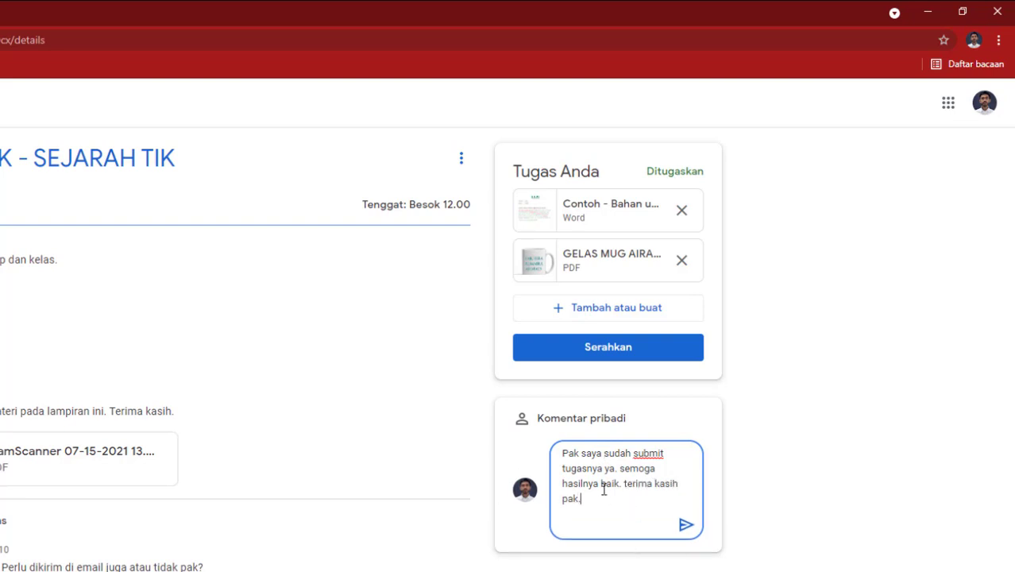
Step: Add the opening line "Assalamualaikum wr wb." and the closing line "wasaalamualaikum wr wb." to the private comment
click(564, 452)
text(Assa)
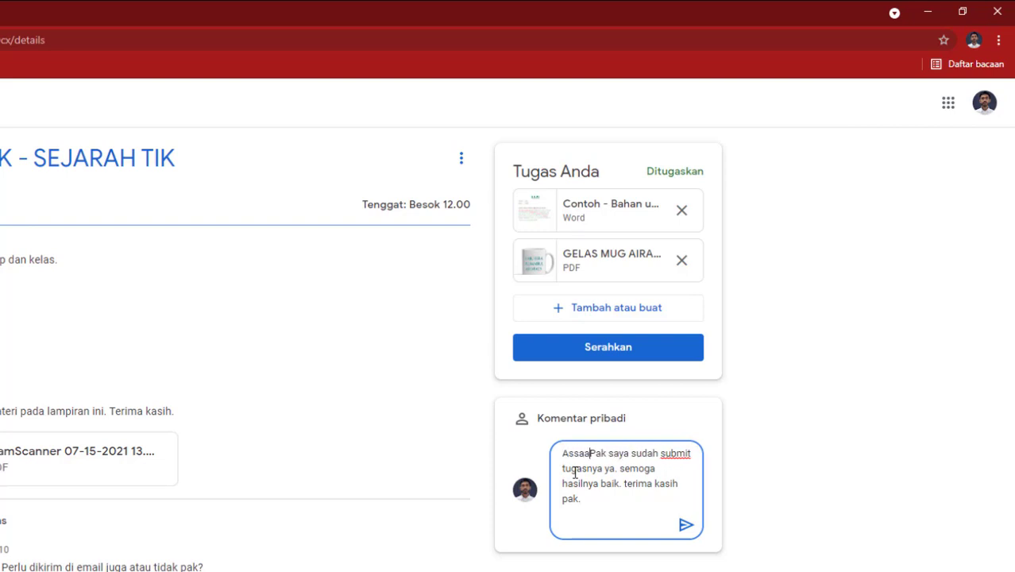
text(lamualaikum wr wb.)
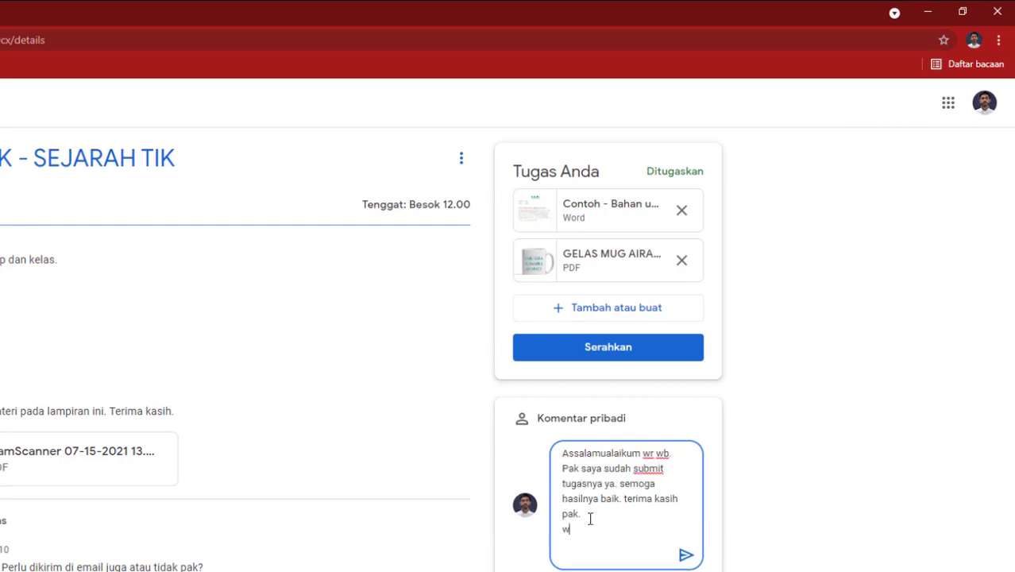
text(waaa)
key(BackSpace)
key(BackSpace)
key(BackSpace)
text(asaalamualaikum wr wb.)
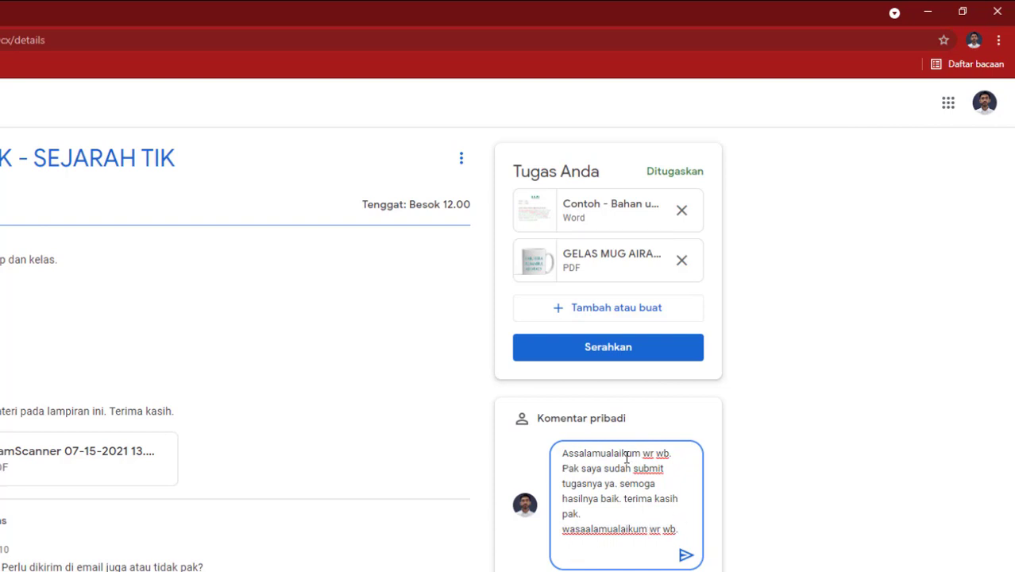
Step: Post the private comment to the teacher and submit the assignment with its two attachments, confirming the submission
click(685, 555)
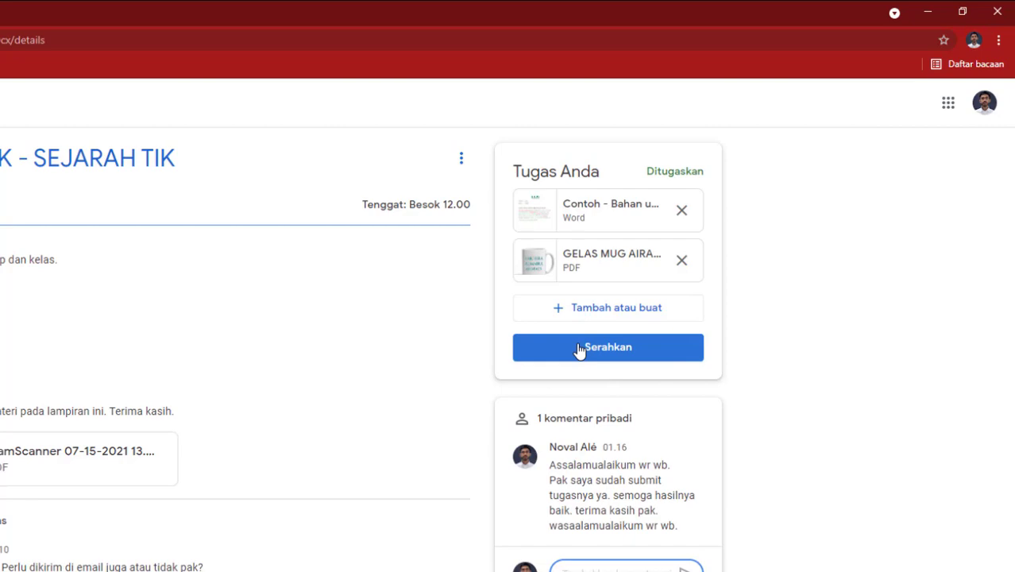
click(591, 352)
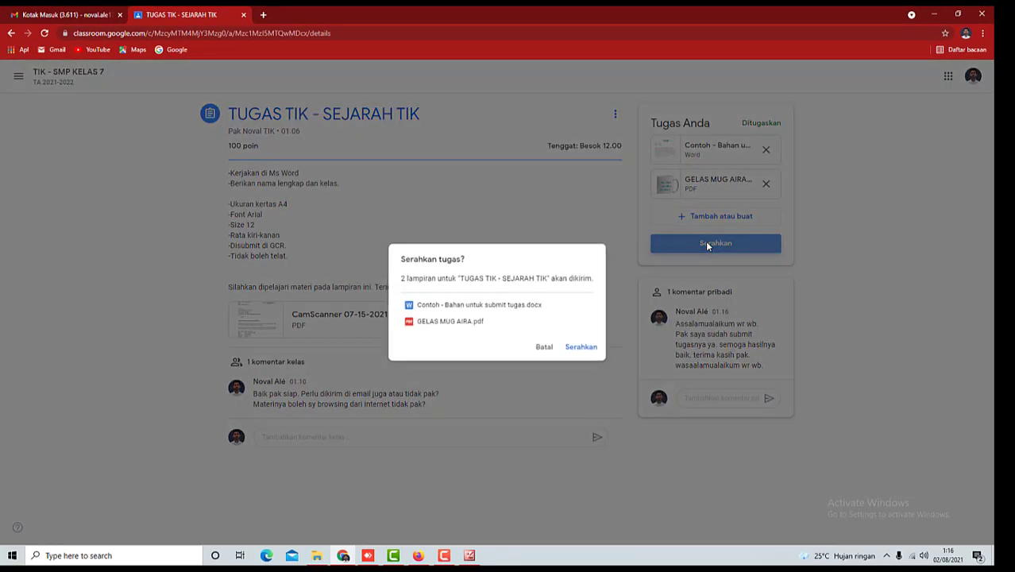
click(584, 348)
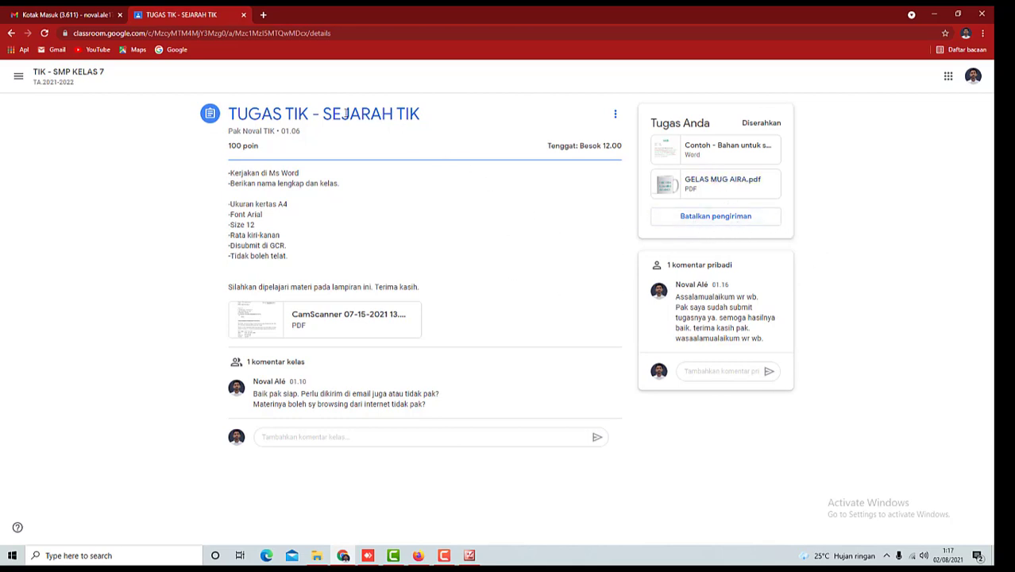
Step: Return to the TIK - SMP KELAS 7 class stream and look over its posts
click(56, 81)
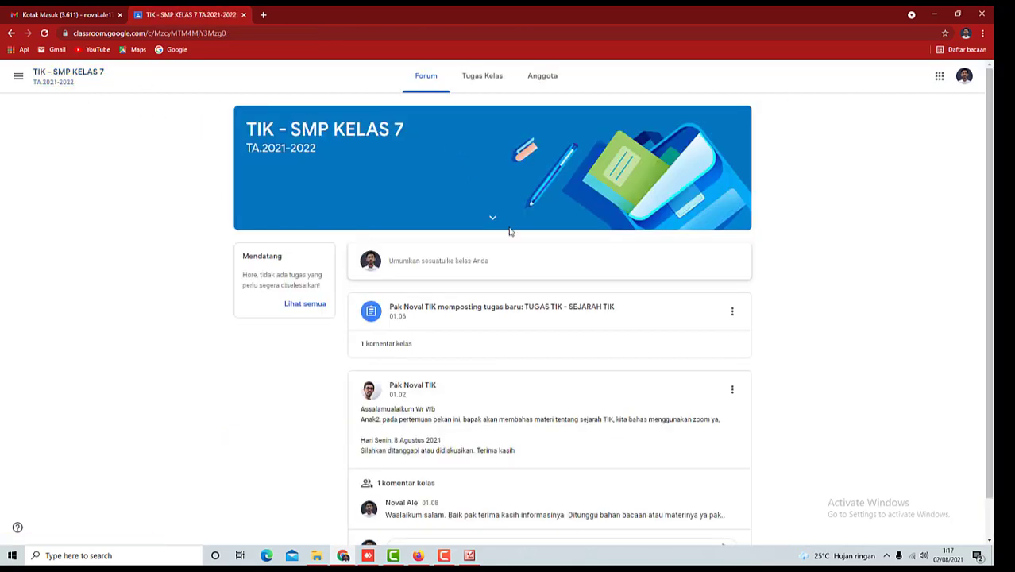
scroll(492, 274, down, 1)
scroll(492, 278, up, 1)
scroll(493, 281, down, 1)
scroll(496, 283, up, 1)
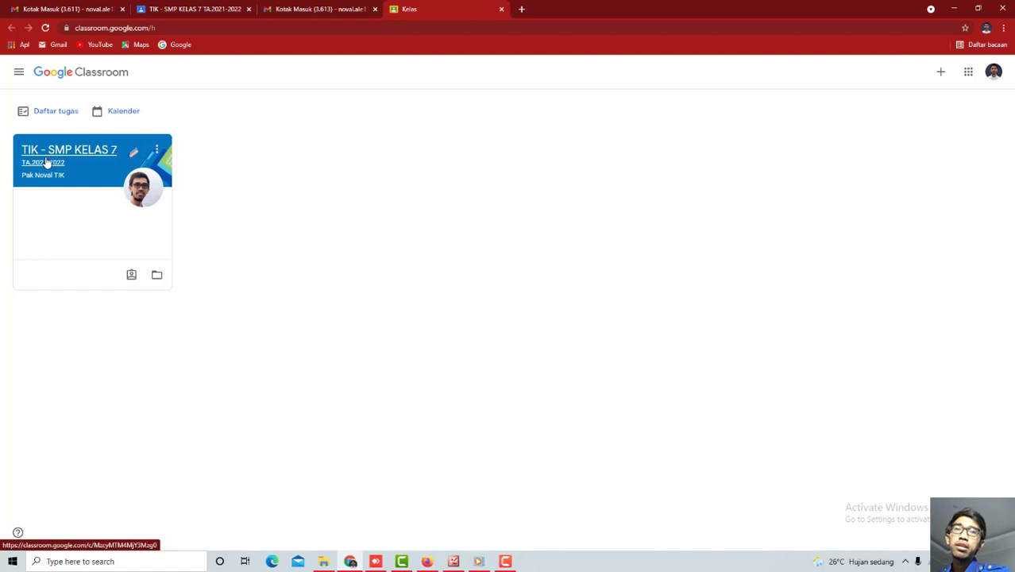
Step: Open the TIK - SMP KELAS 7 class and expand the "TUGAS TIK - SEJARAH TIK" assignment in its classwork
click(46, 162)
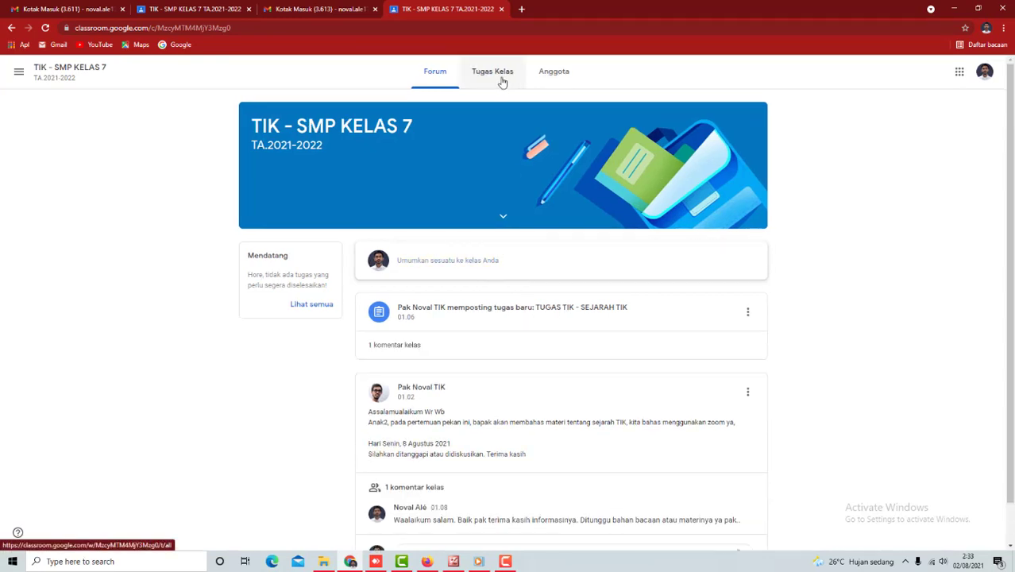
click(494, 81)
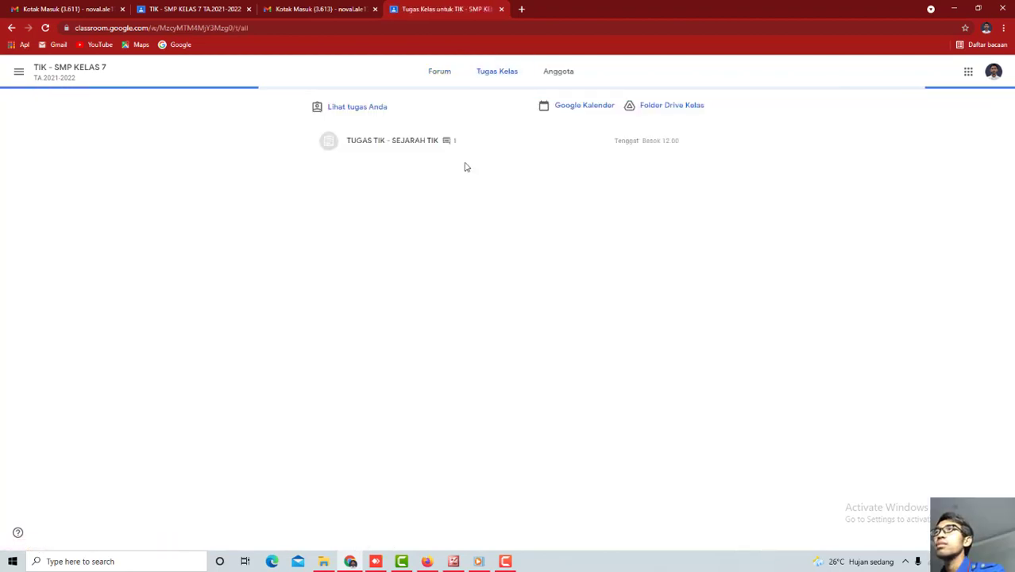
click(395, 143)
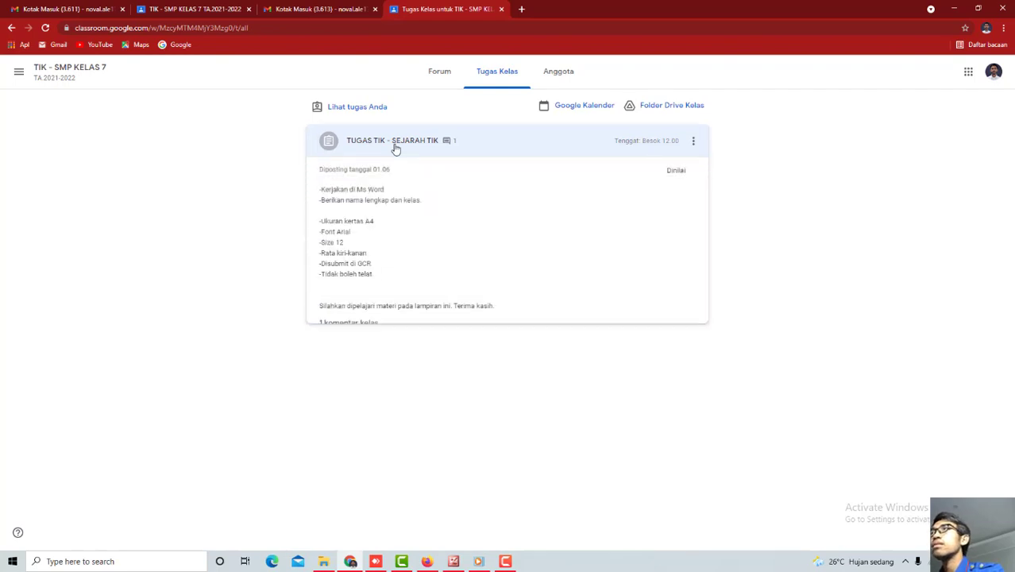
Step: Check the grading status of the "TUGAS TIK - SEJARAH TIK" assignment and open its full details page
double_click(670, 170)
click(659, 171)
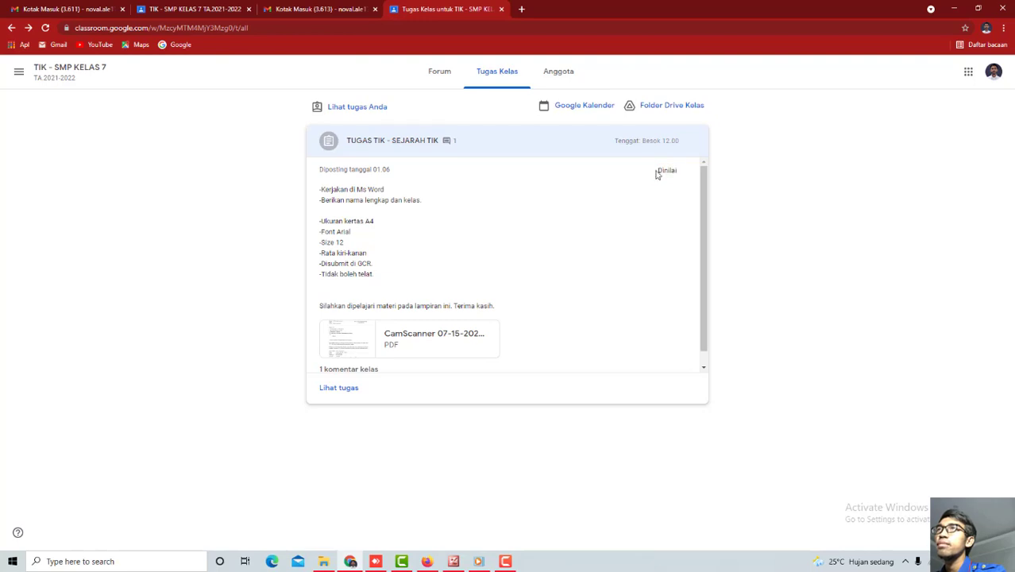
drag(664, 170, 694, 175)
click(659, 173)
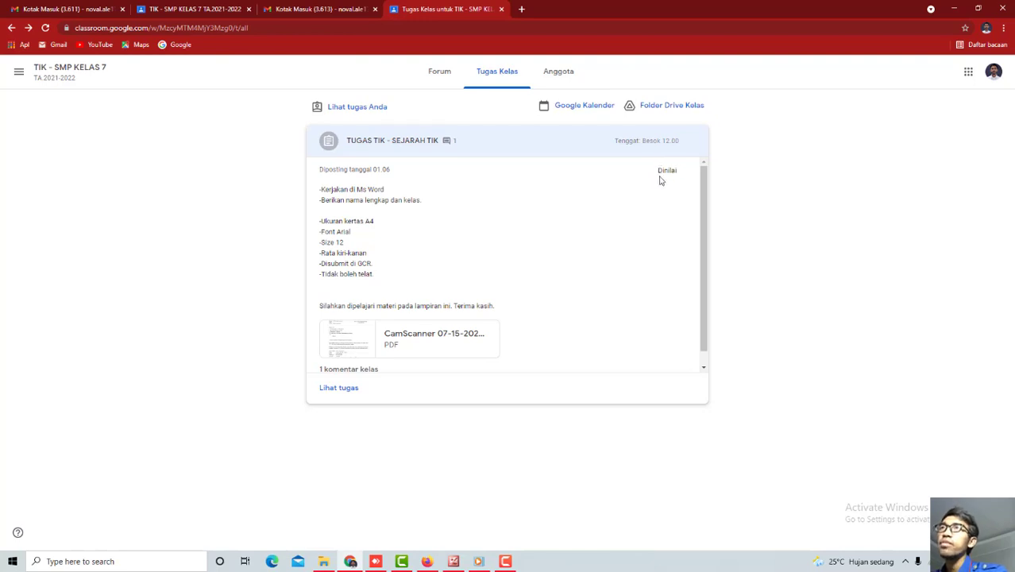
drag(660, 170, 682, 174)
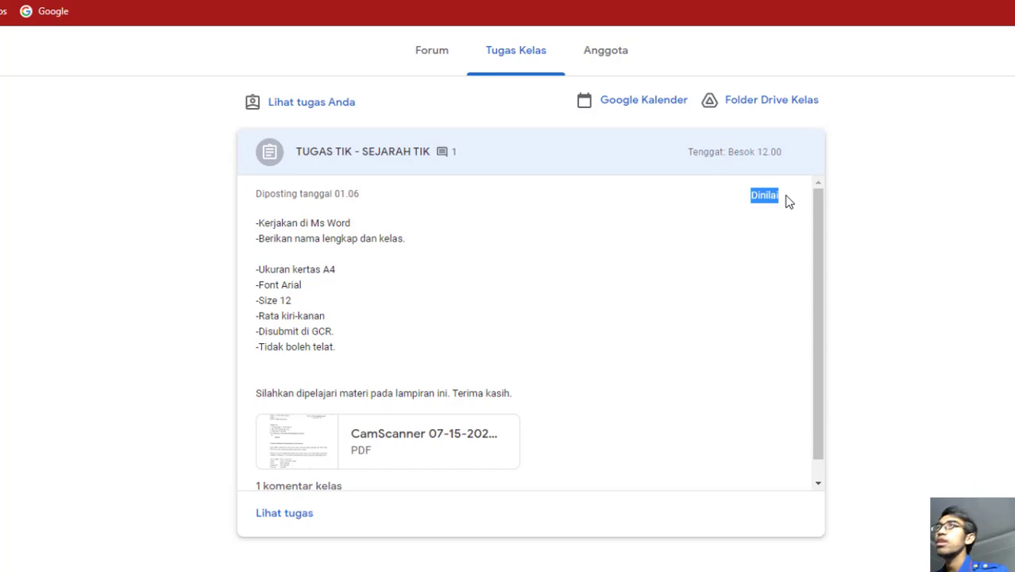
click(769, 208)
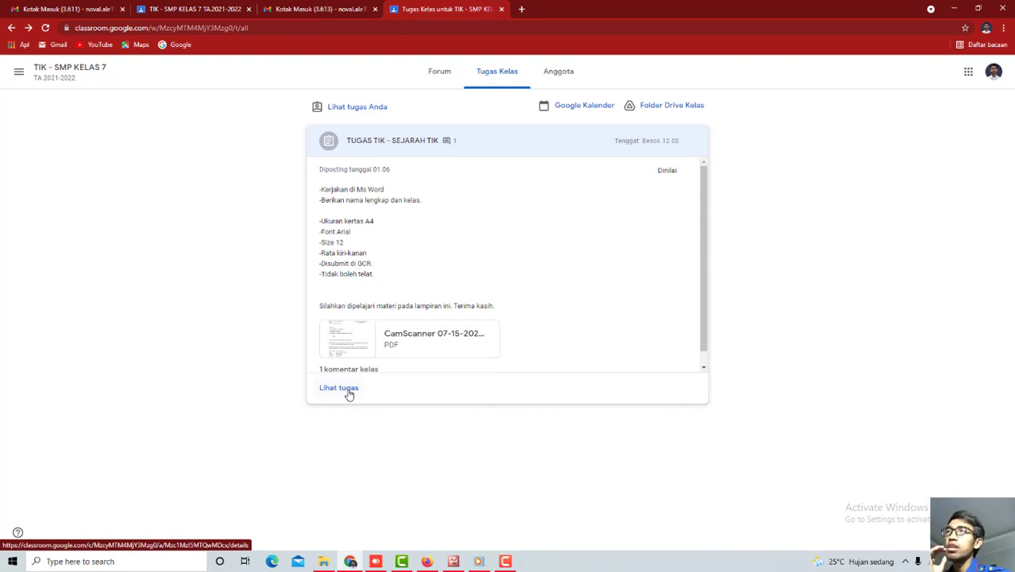
click(349, 395)
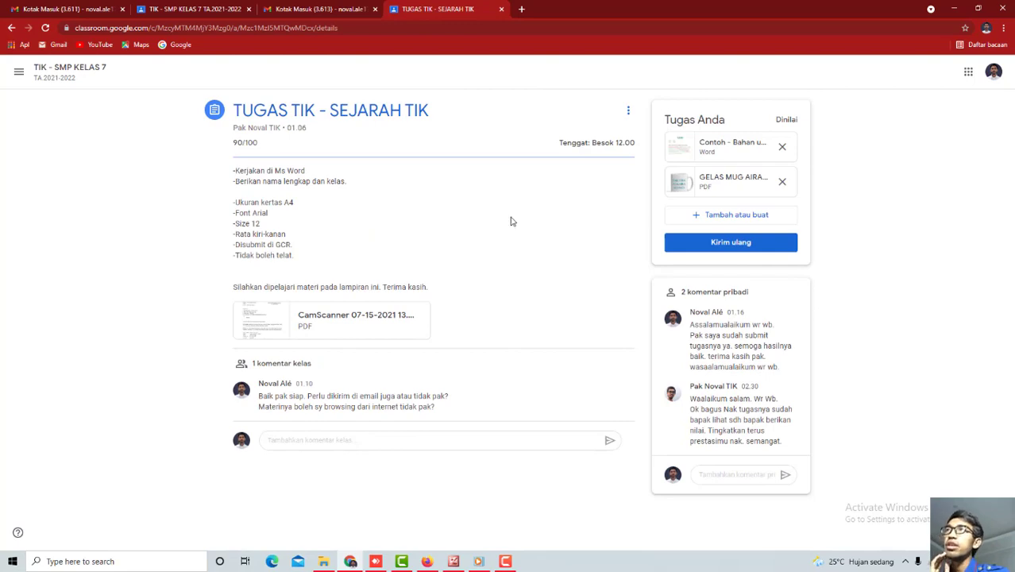
Step: Read the awarded grade under the assignment title and the teacher's private reply to the submission
double_click(234, 144)
click(262, 150)
drag(475, 290, 500, 296)
click(532, 299)
click(574, 298)
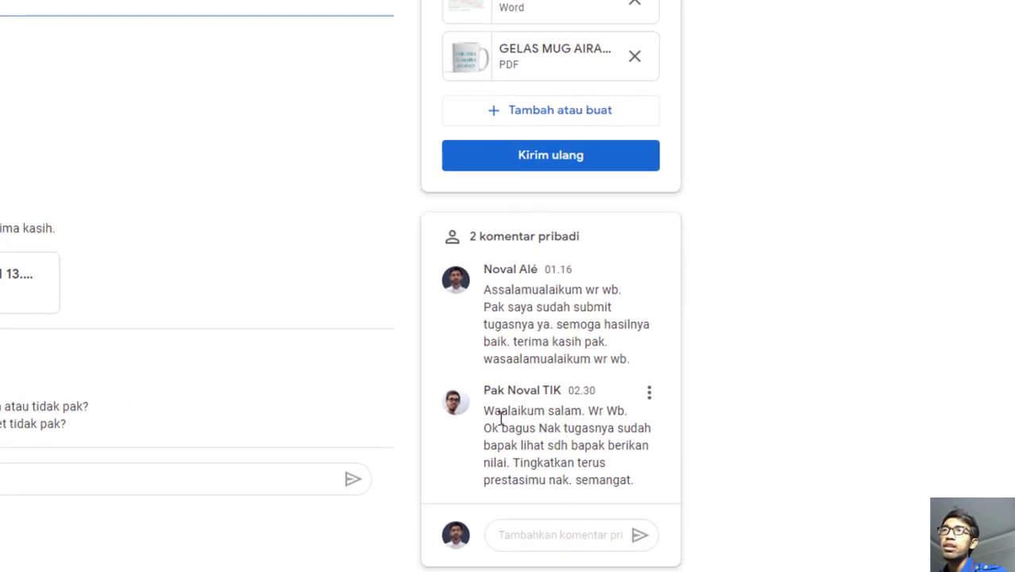
drag(488, 412, 657, 486)
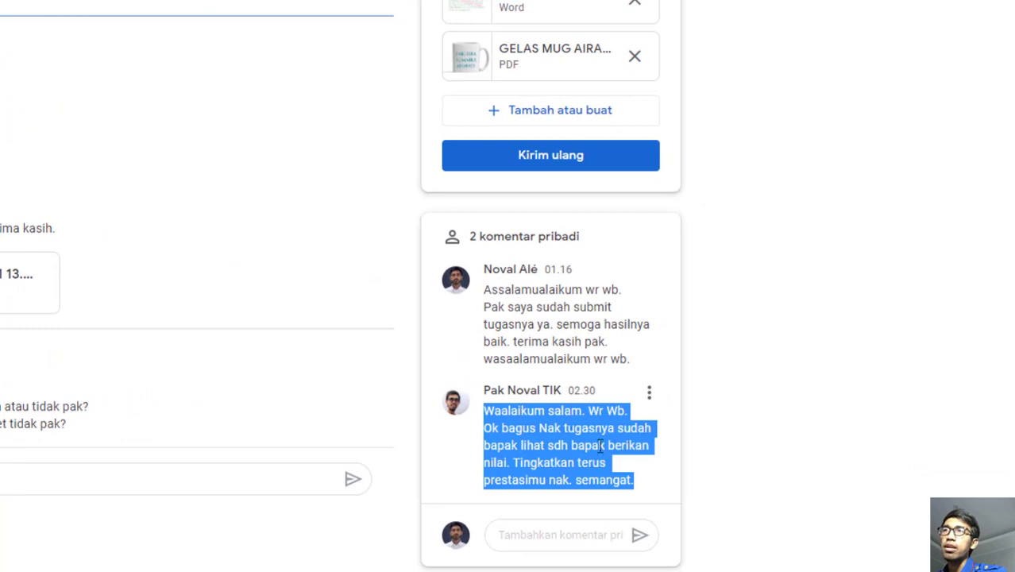
click(569, 432)
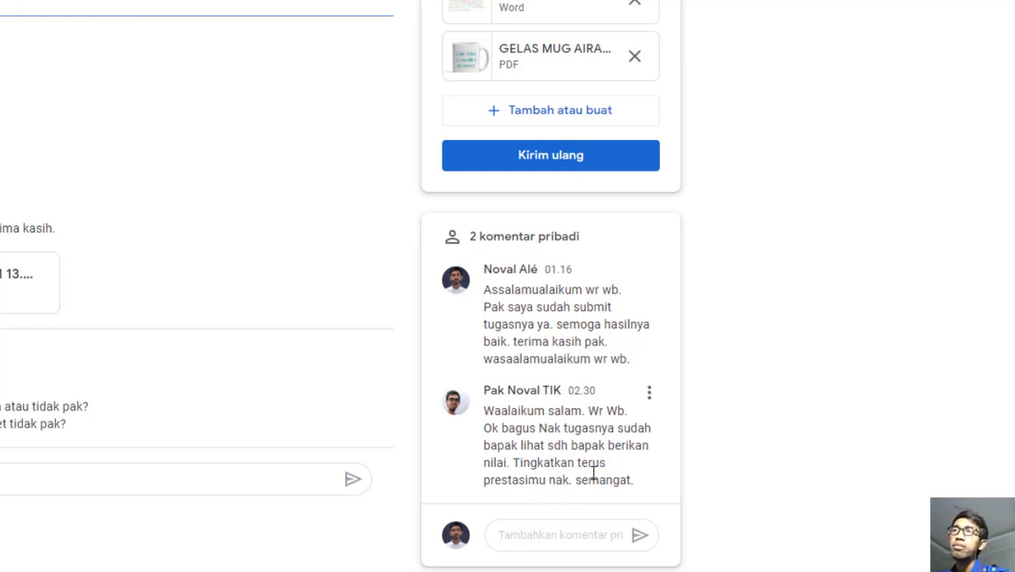
Step: Send the teacher the private comment "Baik pak siap terima kasih. sukses selalu untuk bapak dan keluarga. Aamiin."
click(529, 538)
text(Baik)
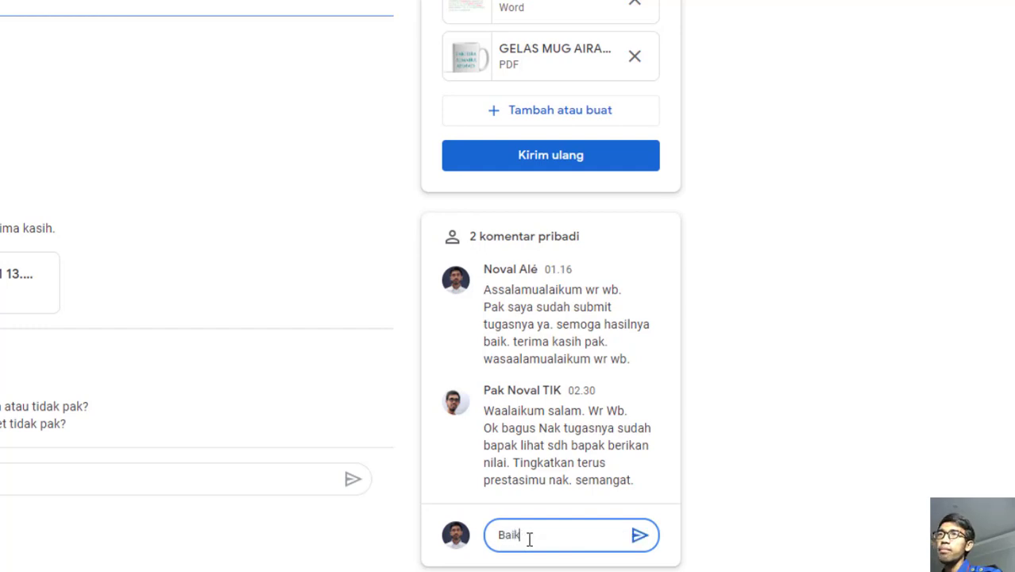
text( pak siap terima kasih. )
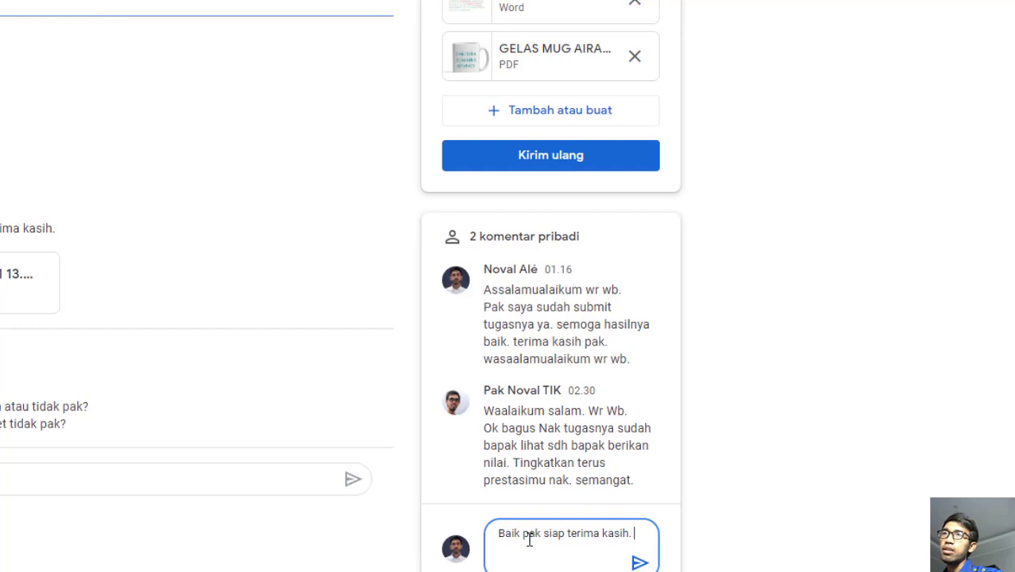
text(sukses selalu utn)
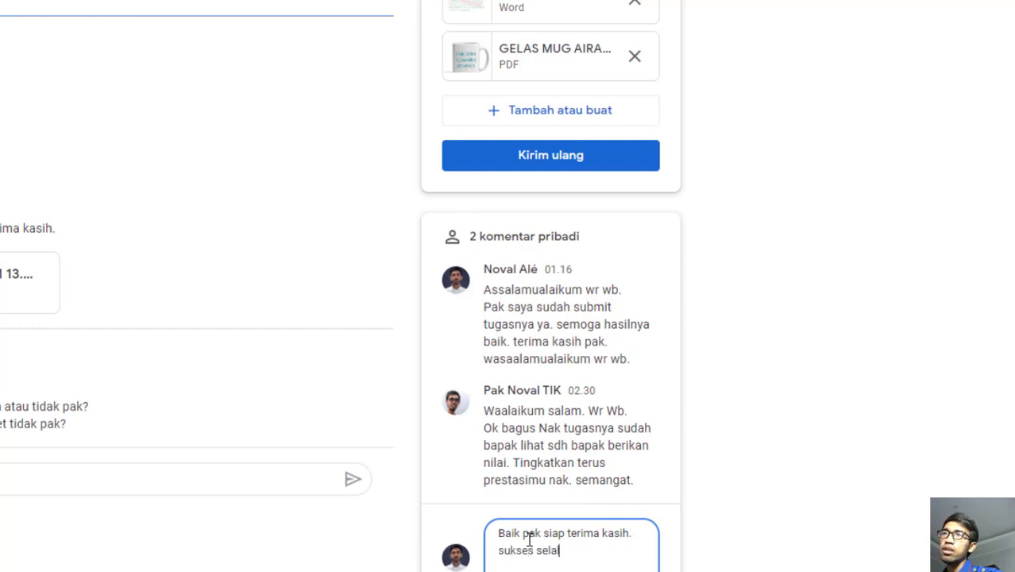
text(ntuk bapak dan )
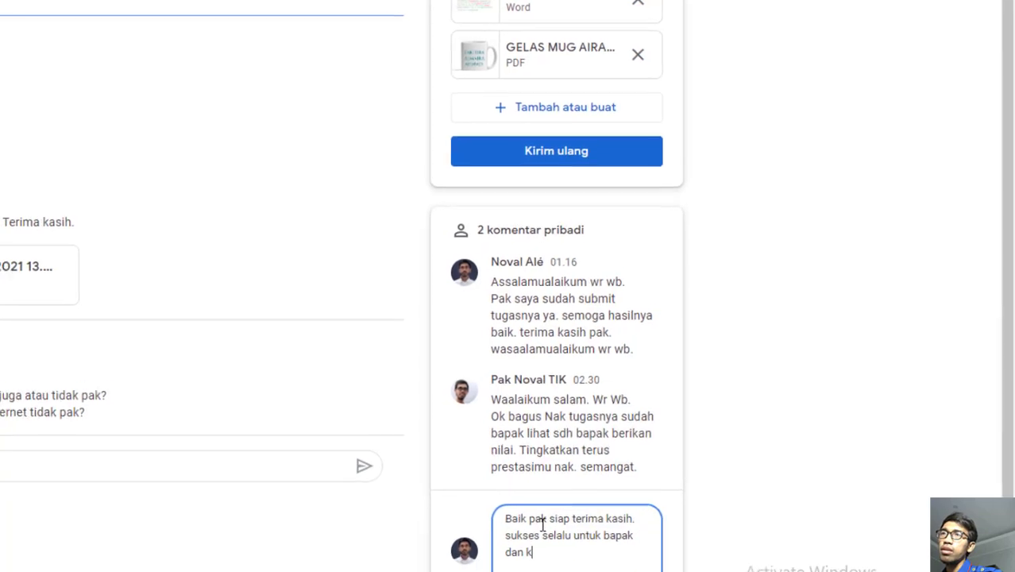
text(keluarga.)
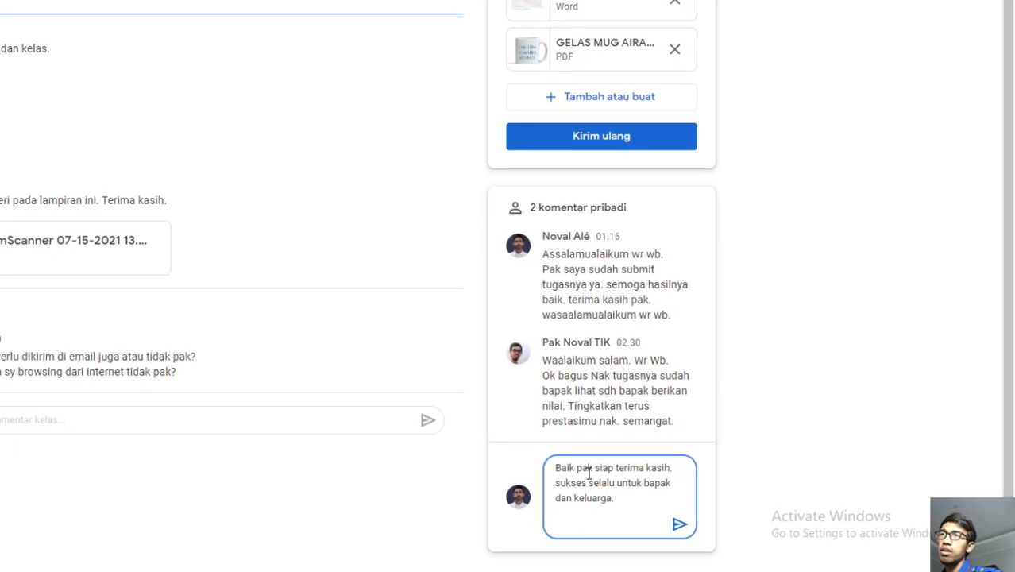
text( Aamiin)
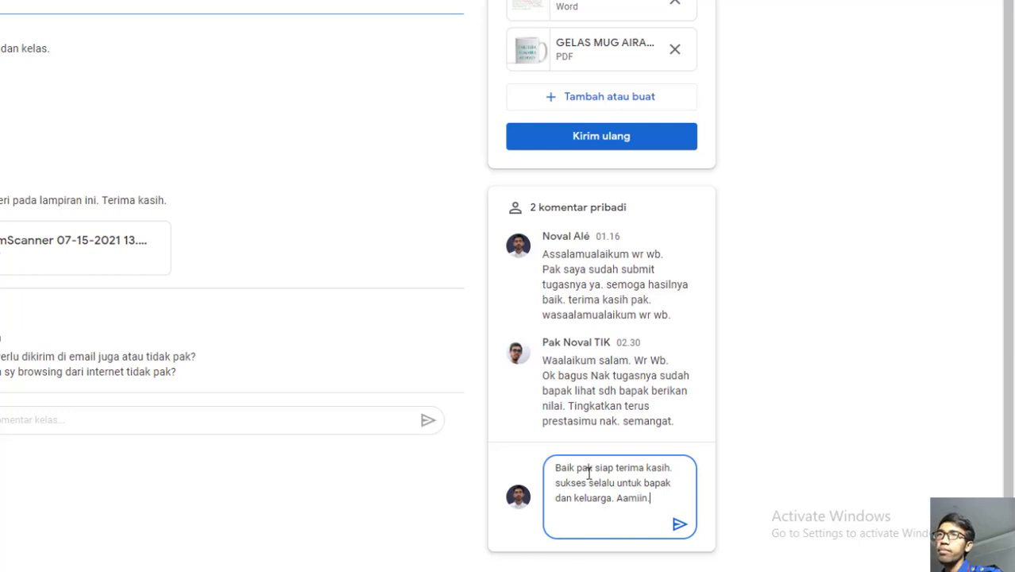
text(.)
click(679, 526)
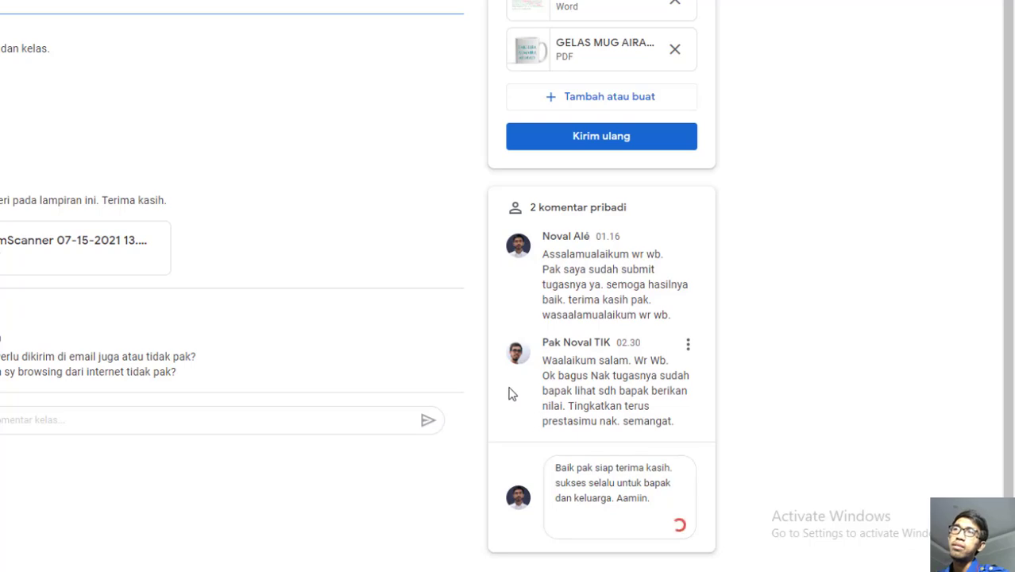
scroll(550, 437, down, 1)
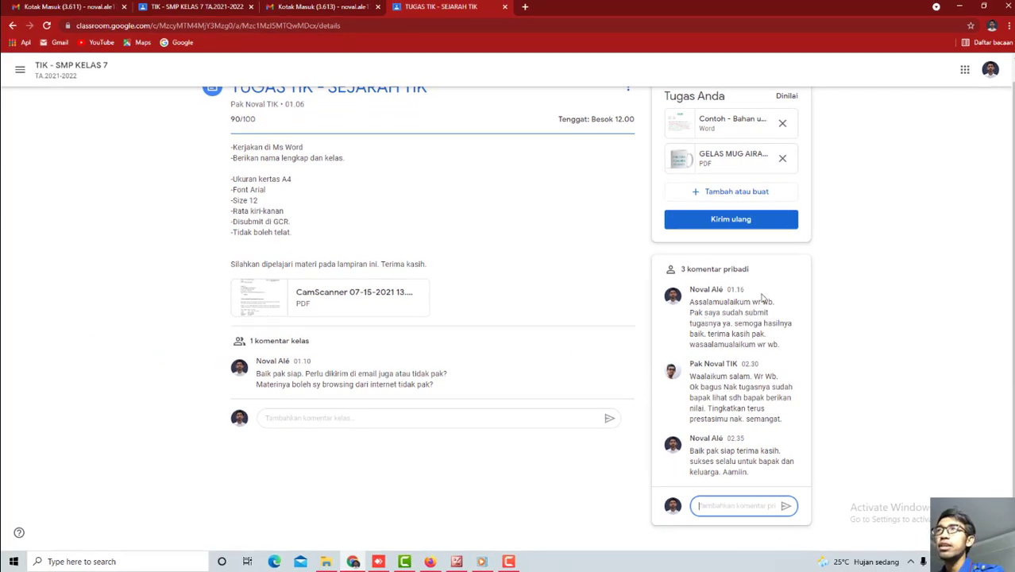
Step: Review the class comment area and the awarded grade on the assignment details page
click(295, 417)
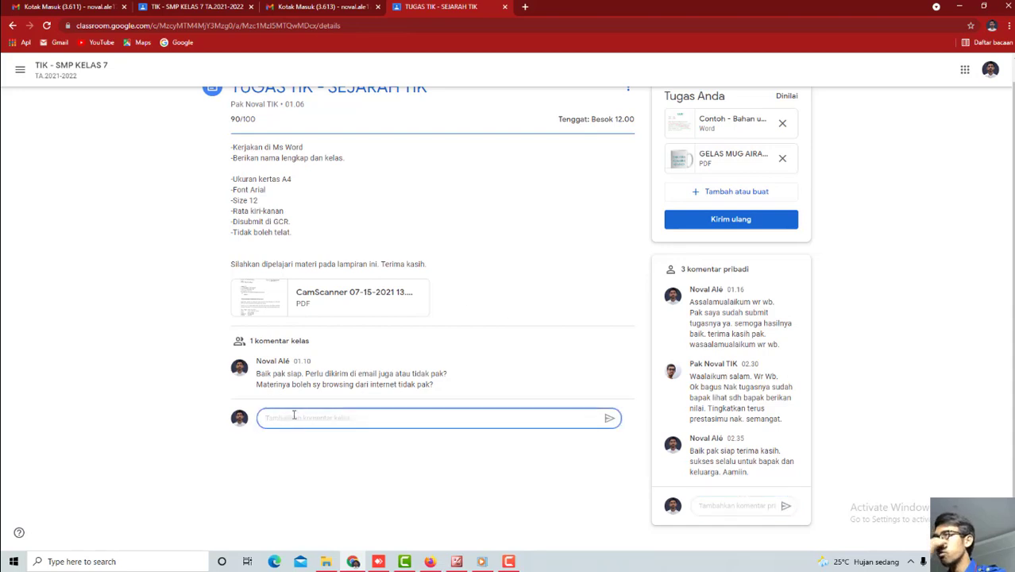
scroll(354, 374, up, 1)
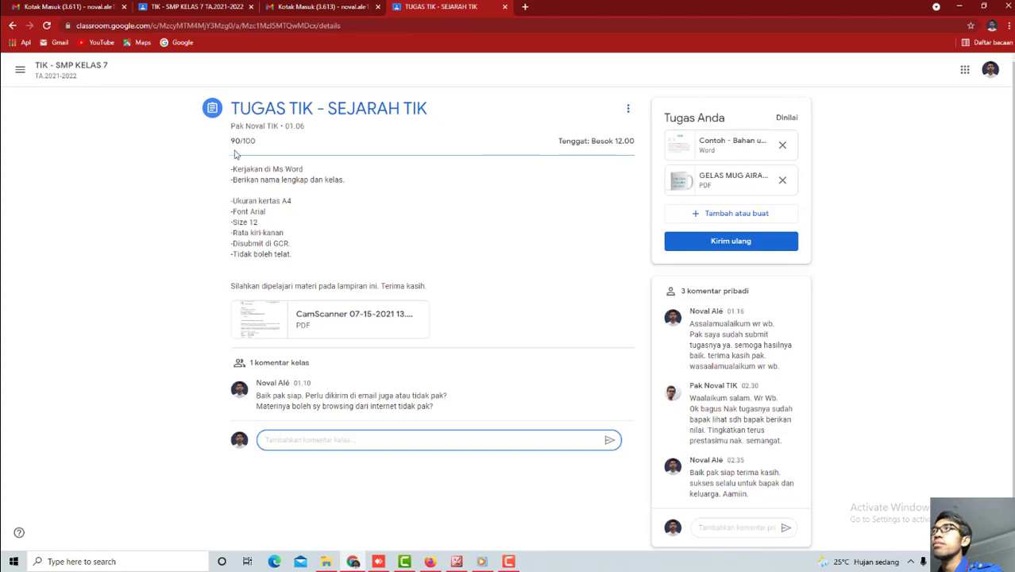
drag(231, 143, 420, 154)
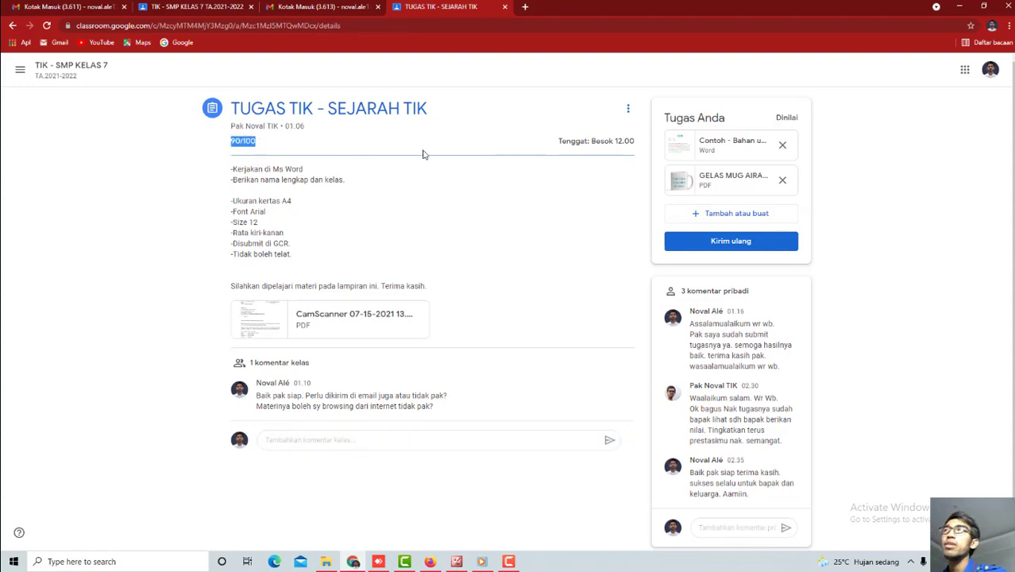
click(425, 151)
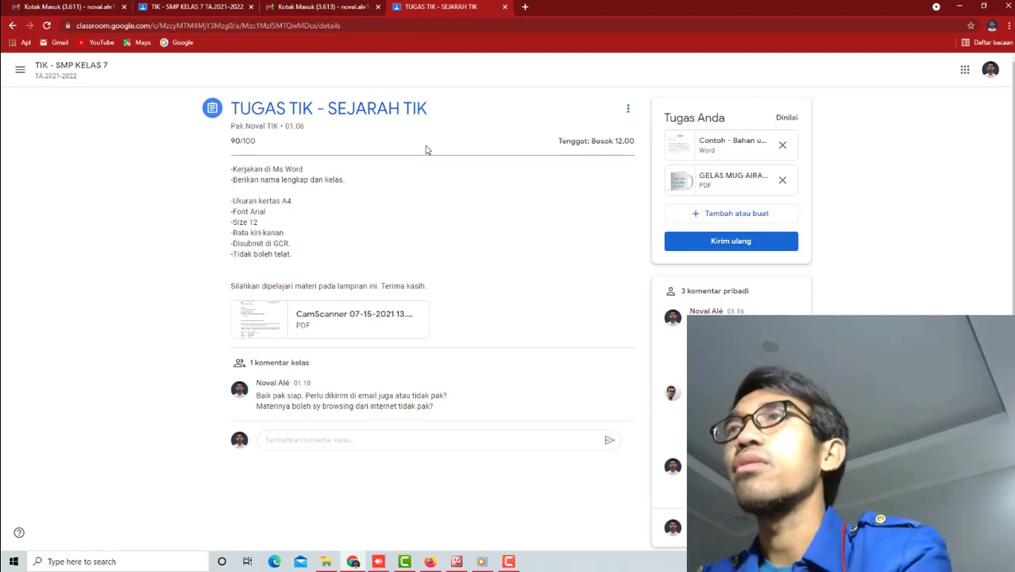
scroll(558, 322, down, 1)
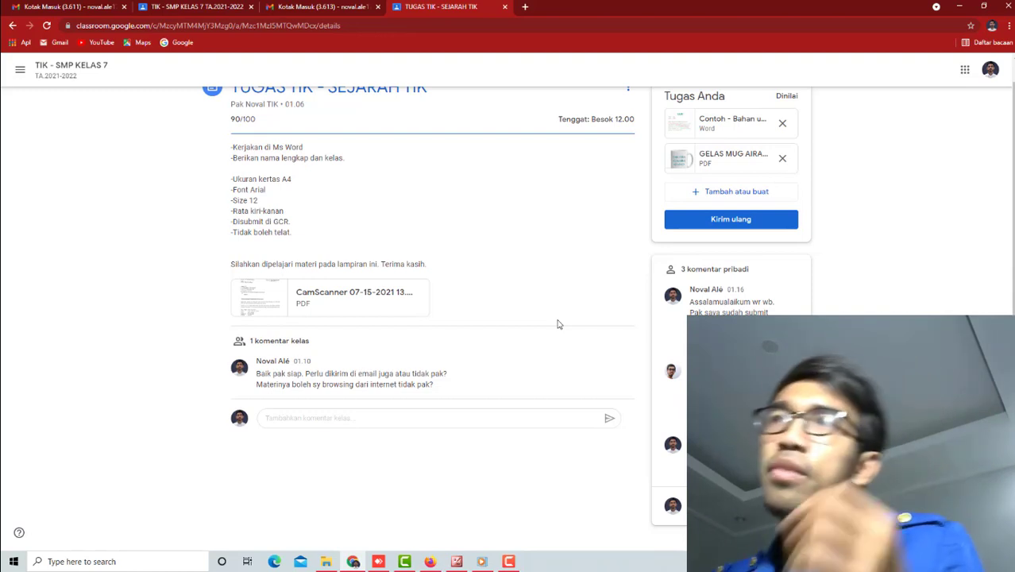
scroll(509, 263, up, 1)
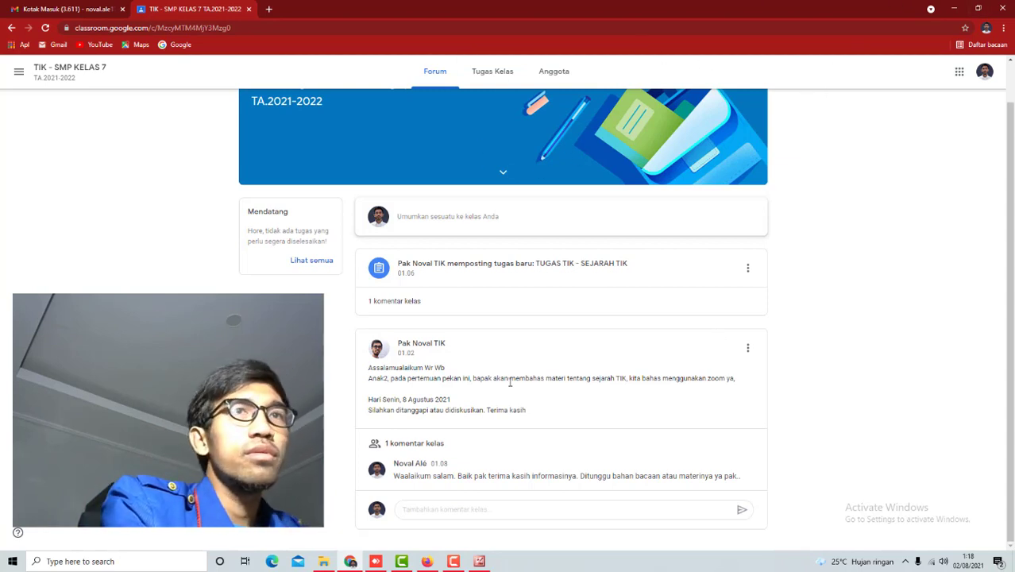
scroll(583, 363, up, 2)
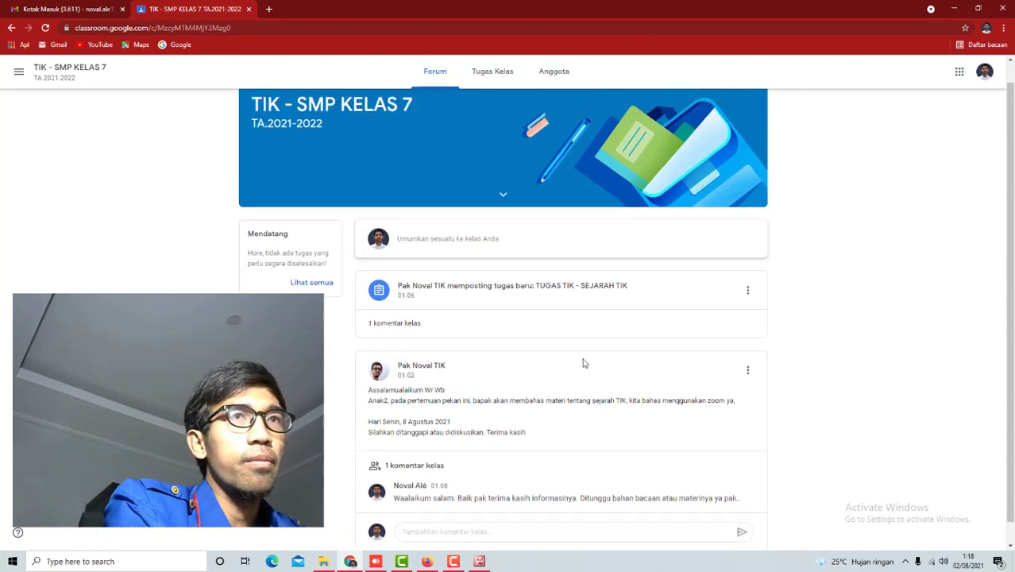
scroll(819, 313, down, 1)
scroll(811, 302, up, 1)
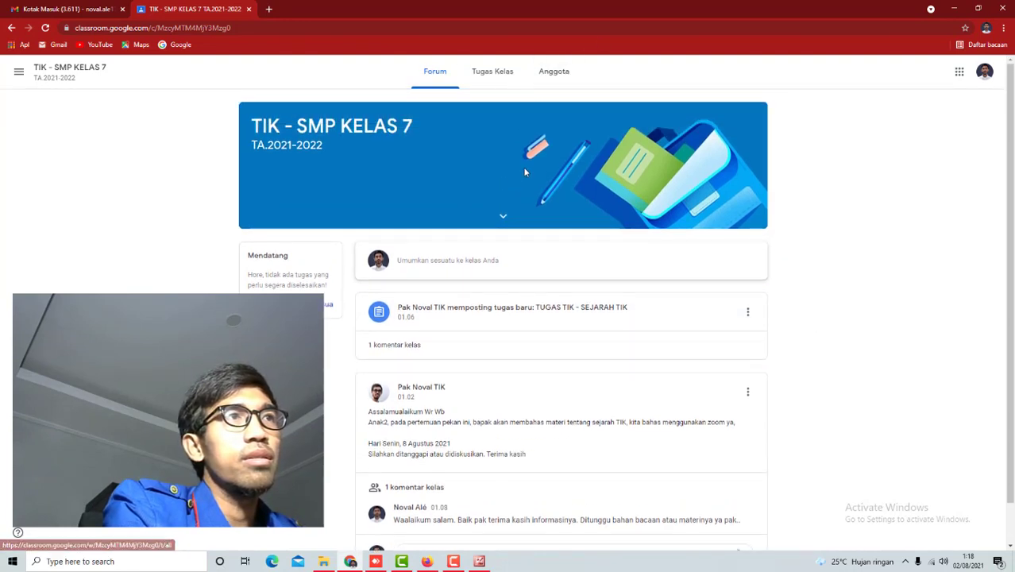
scroll(502, 302, down, 1)
scroll(503, 321, up, 1)
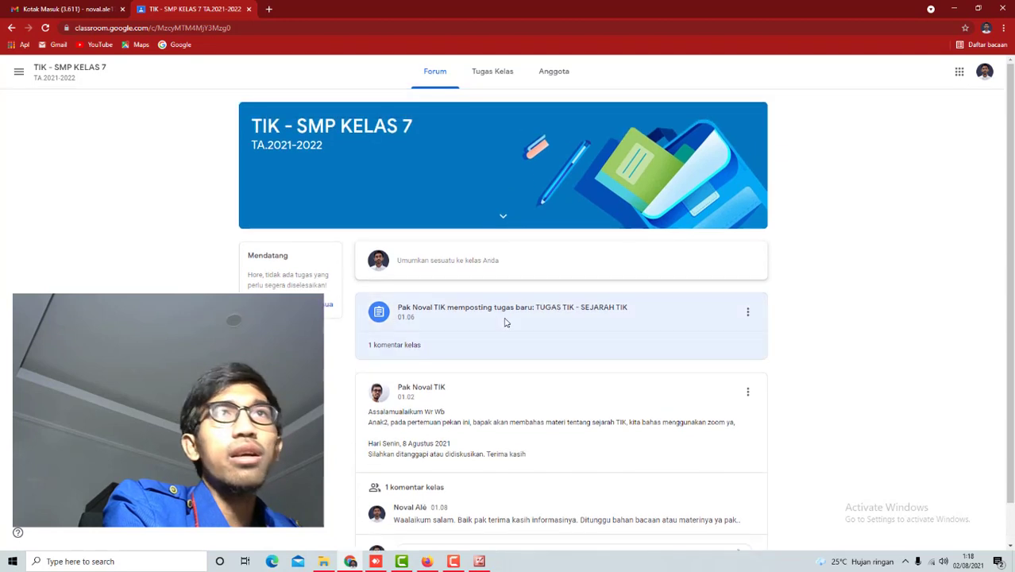
scroll(509, 322, down, 1)
scroll(985, 182, up, 1)
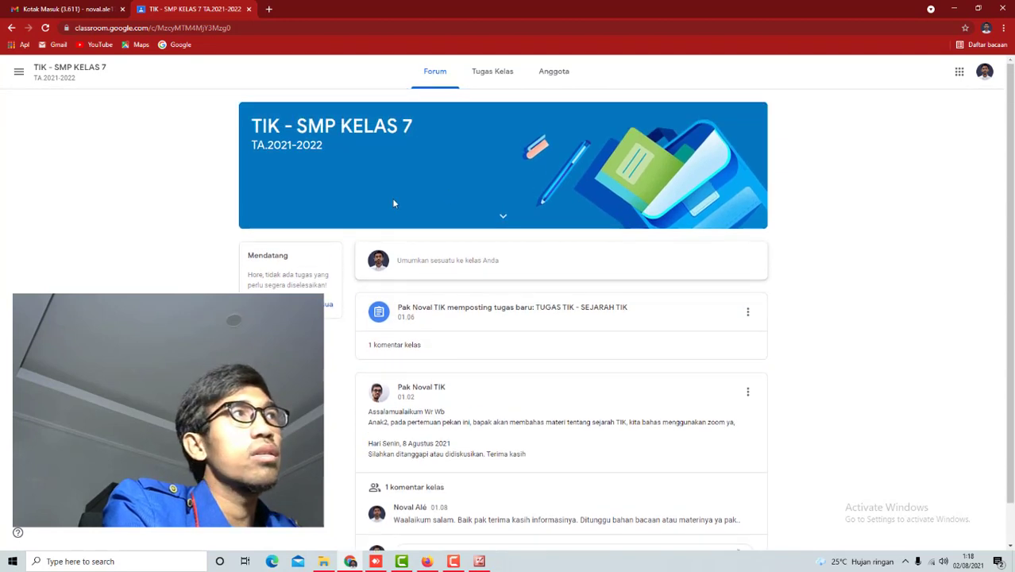
scroll(516, 294, down, 1)
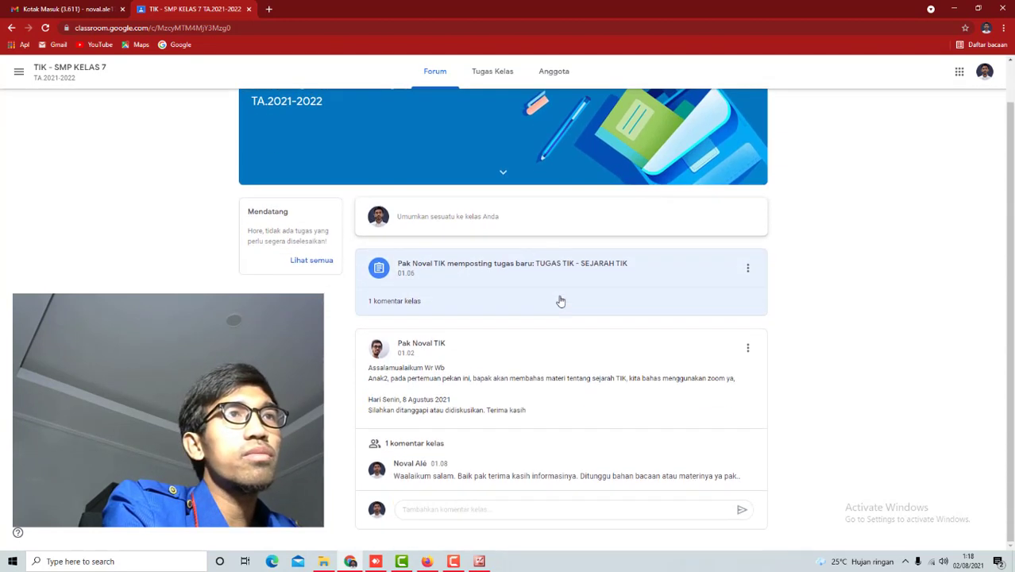
scroll(924, 361, up, 1)
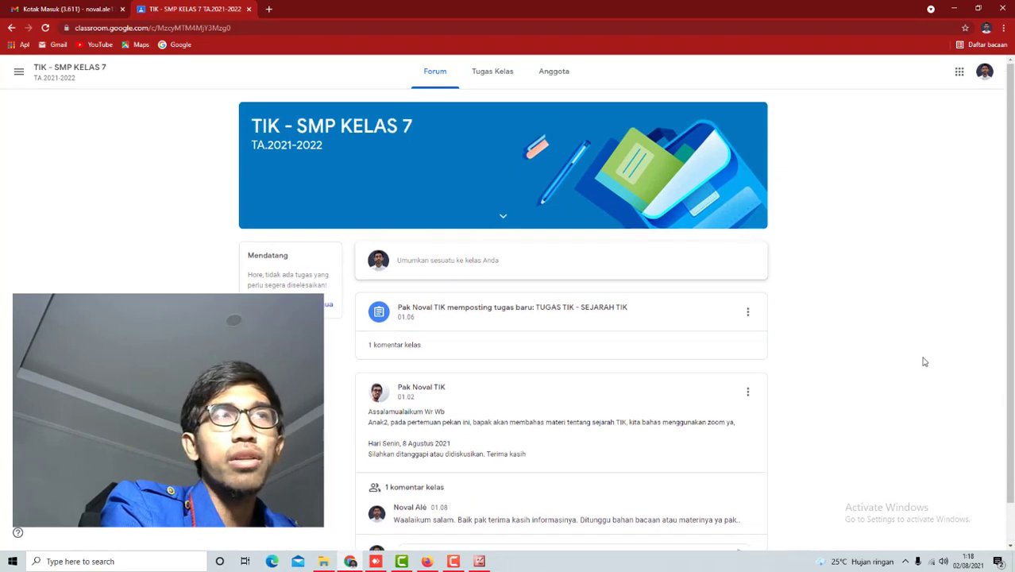
scroll(539, 318, down, 1)
scroll(716, 324, up, 1)
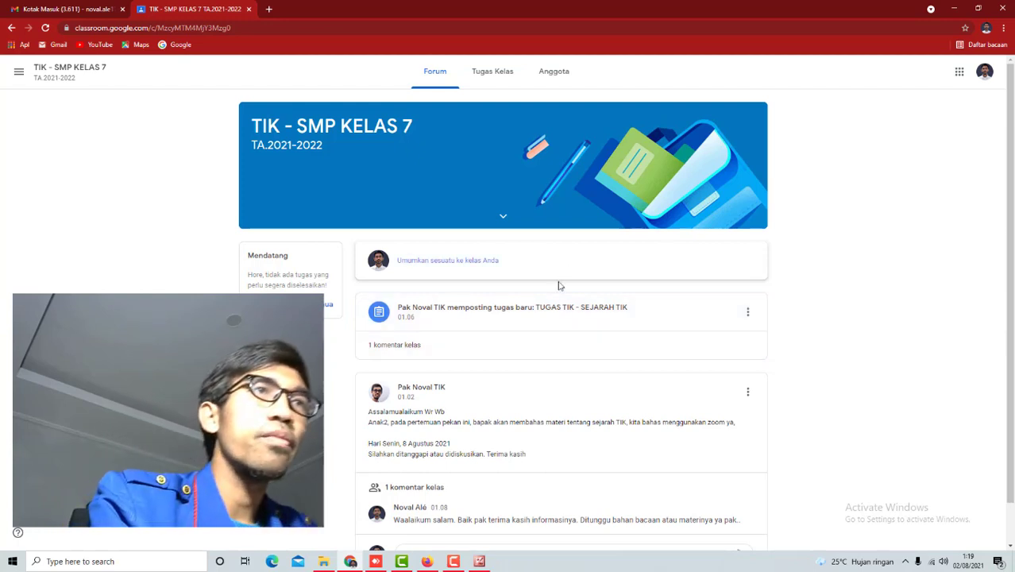
scroll(559, 286, down, 1)
scroll(558, 286, up, 1)
scroll(595, 217, down, 1)
scroll(595, 217, up, 1)
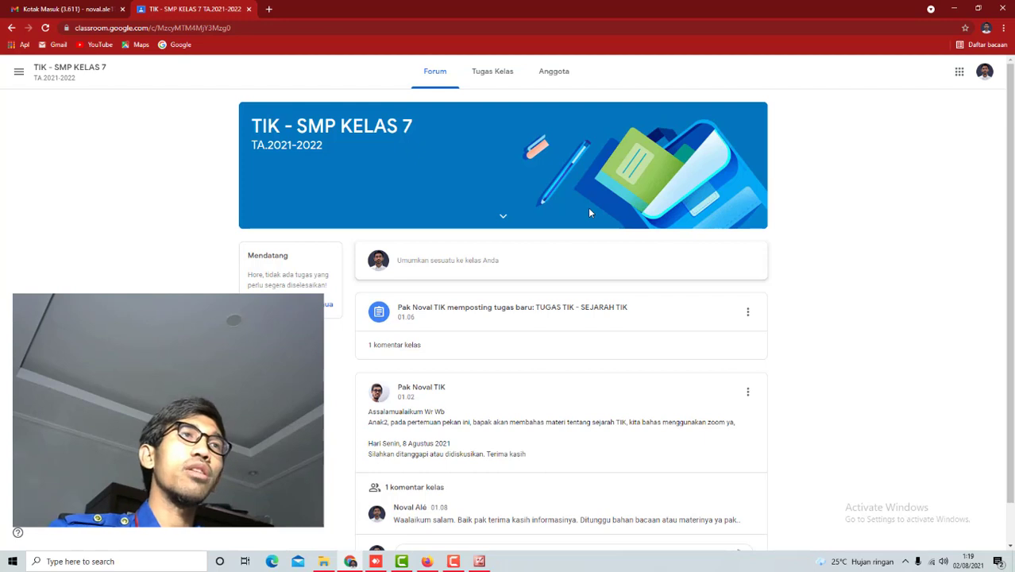
scroll(589, 212, down, 1)
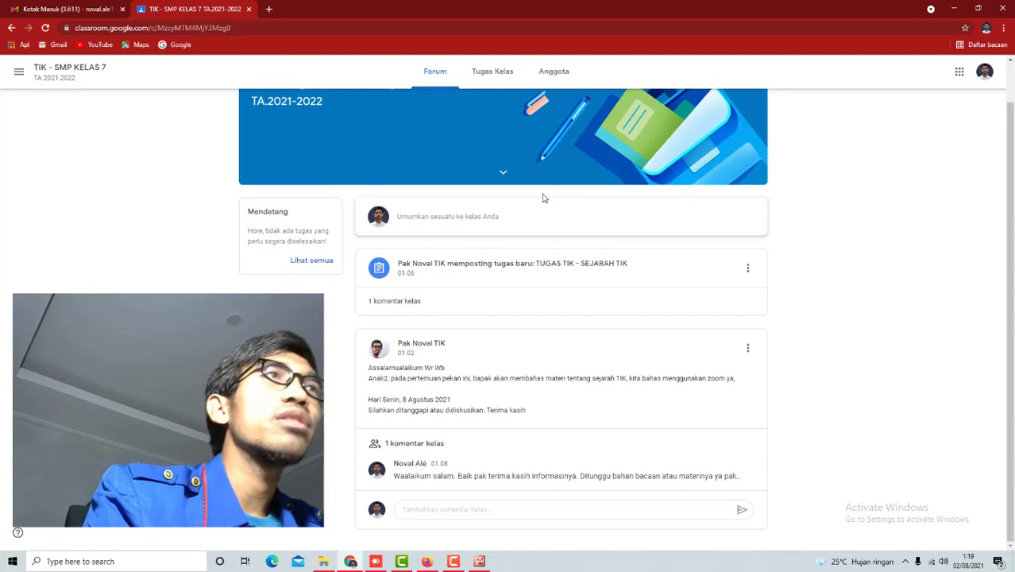
Step: Go through the Tugas Kelas and Anggota sections of the TIK - SMP KELAS 7 class and return to the Forum
click(507, 75)
click(562, 75)
click(435, 76)
click(494, 73)
click(569, 79)
click(436, 79)
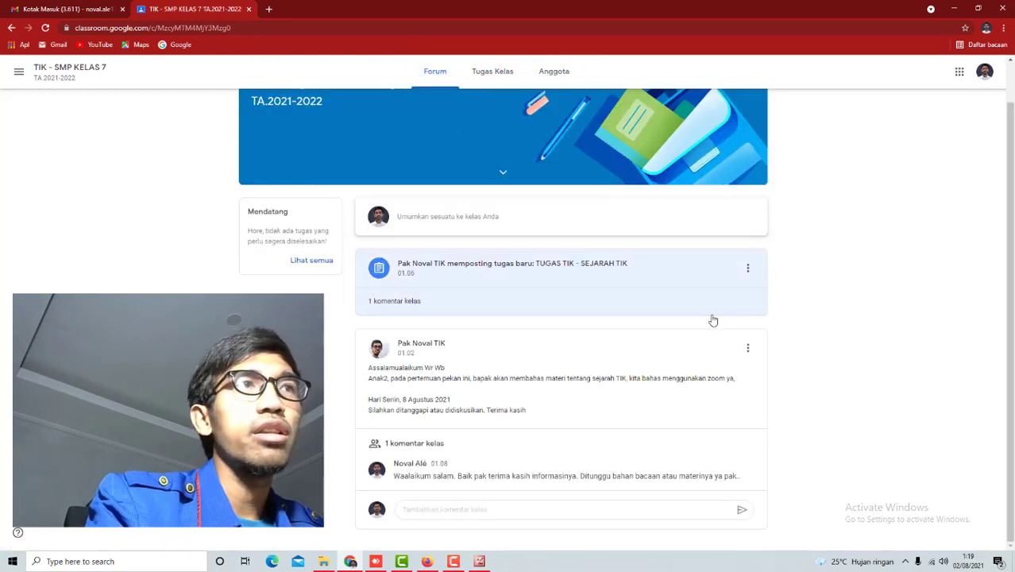
scroll(676, 311, up, 1)
scroll(715, 311, down, 1)
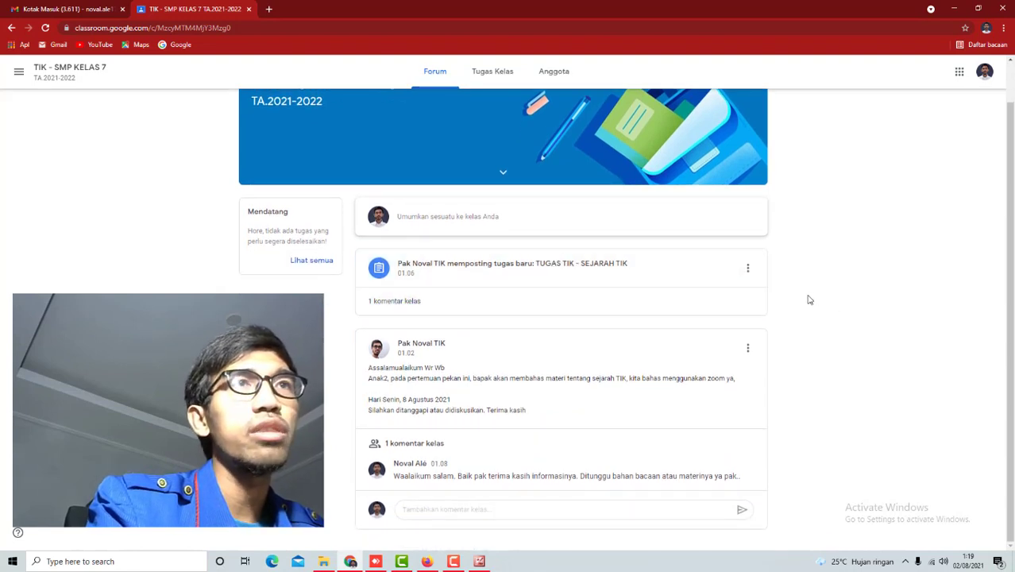
scroll(819, 300, up, 1)
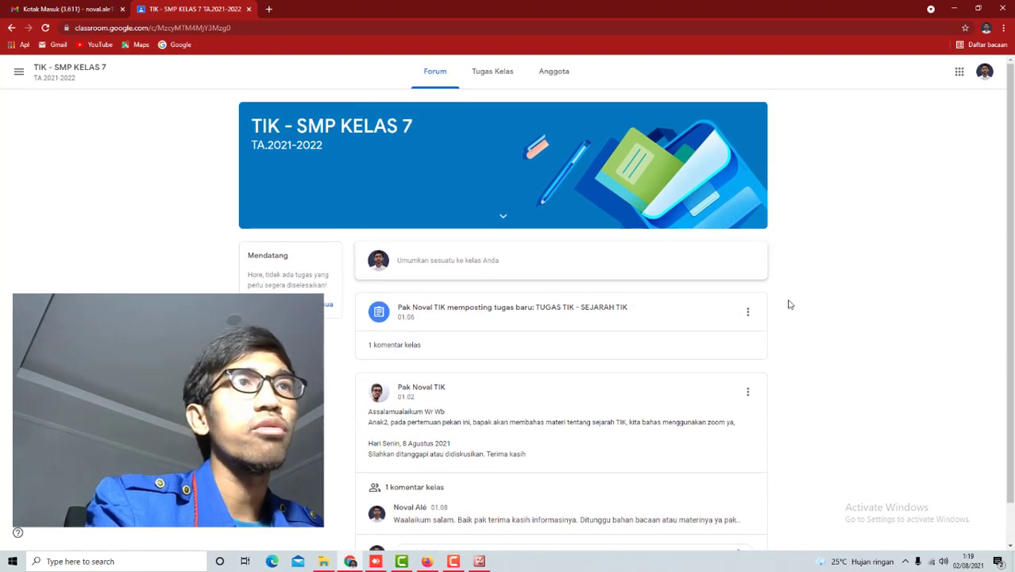
scroll(805, 300, down, 1)
scroll(769, 312, up, 1)
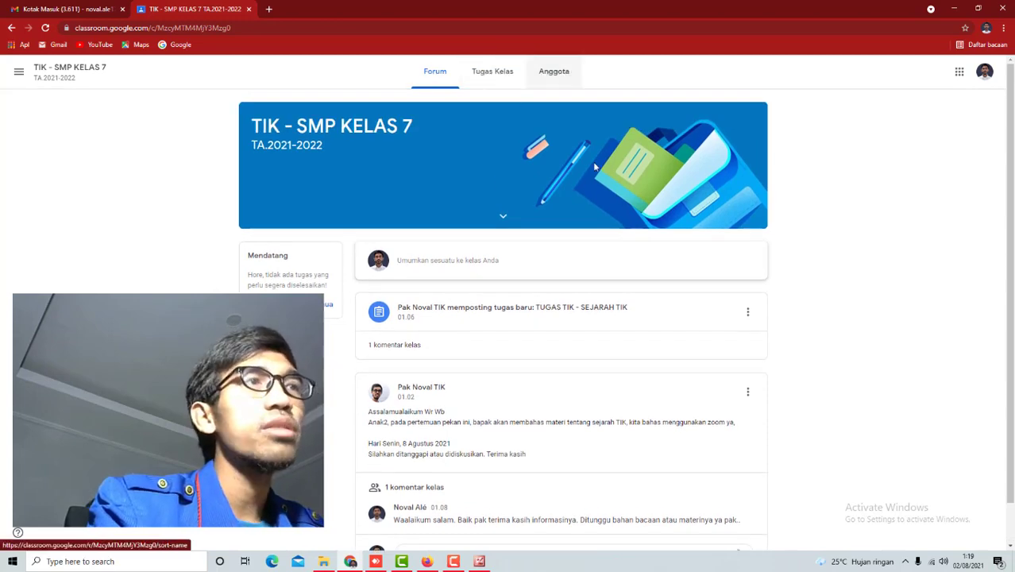
scroll(620, 261, down, 1)
scroll(699, 290, up, 1)
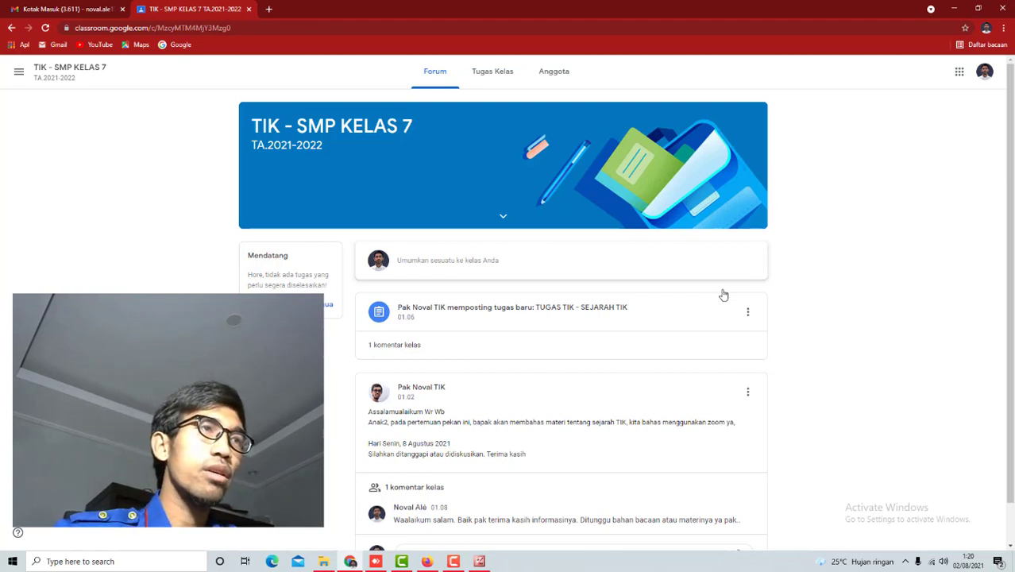
scroll(722, 295, down, 1)
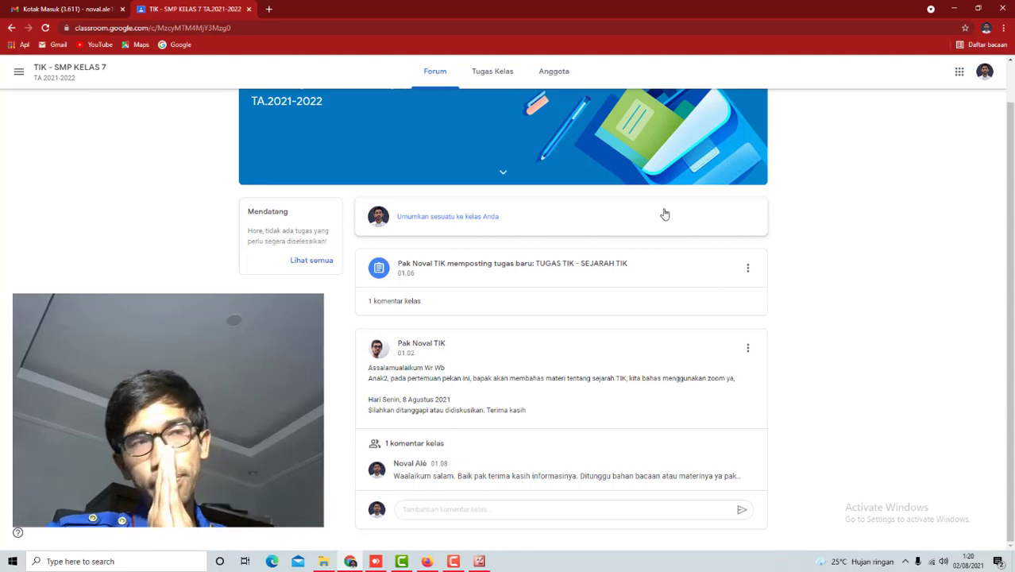
scroll(393, 272, up, 1)
scroll(393, 272, up, 1)
Step: View the Google Classroom illustration in Microsoft Office 2010, and open the Google apps list from the class page in Chrome
click(479, 561)
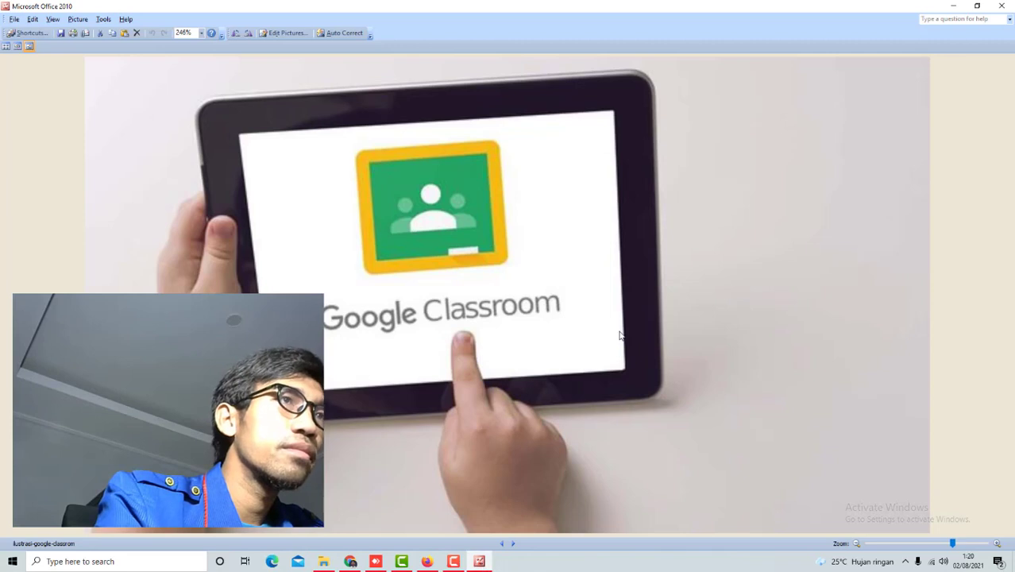
click(428, 561)
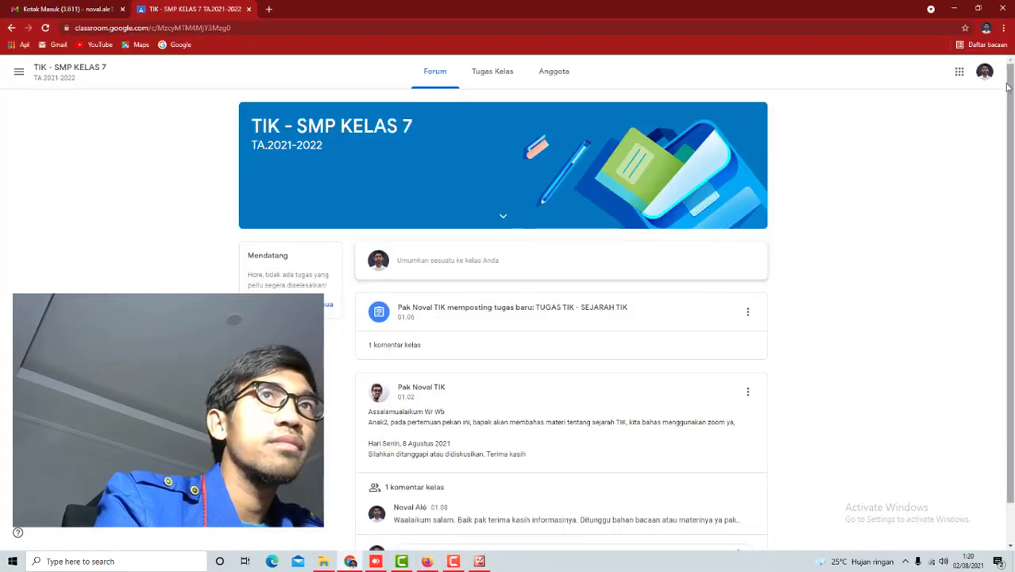
click(960, 72)
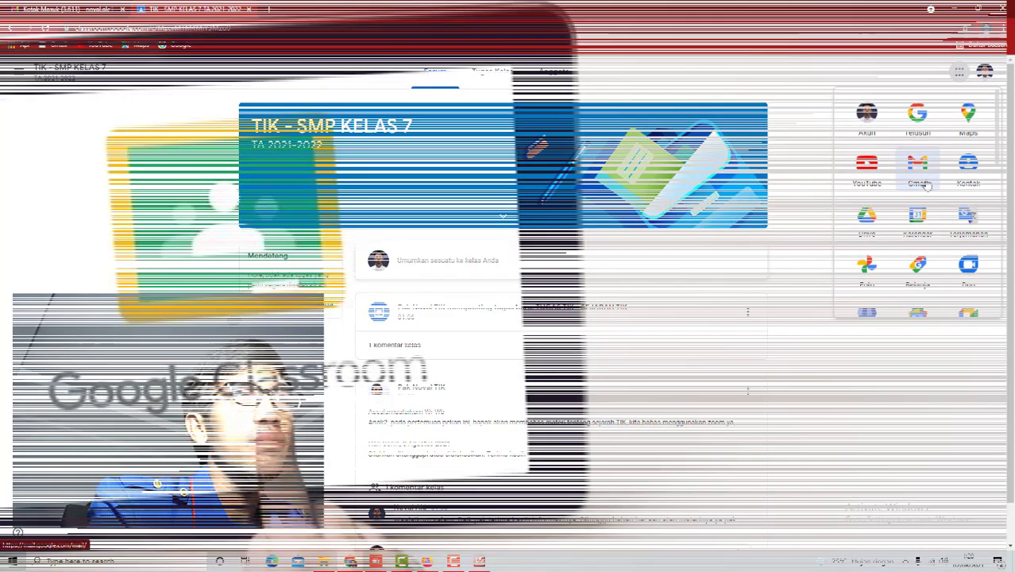